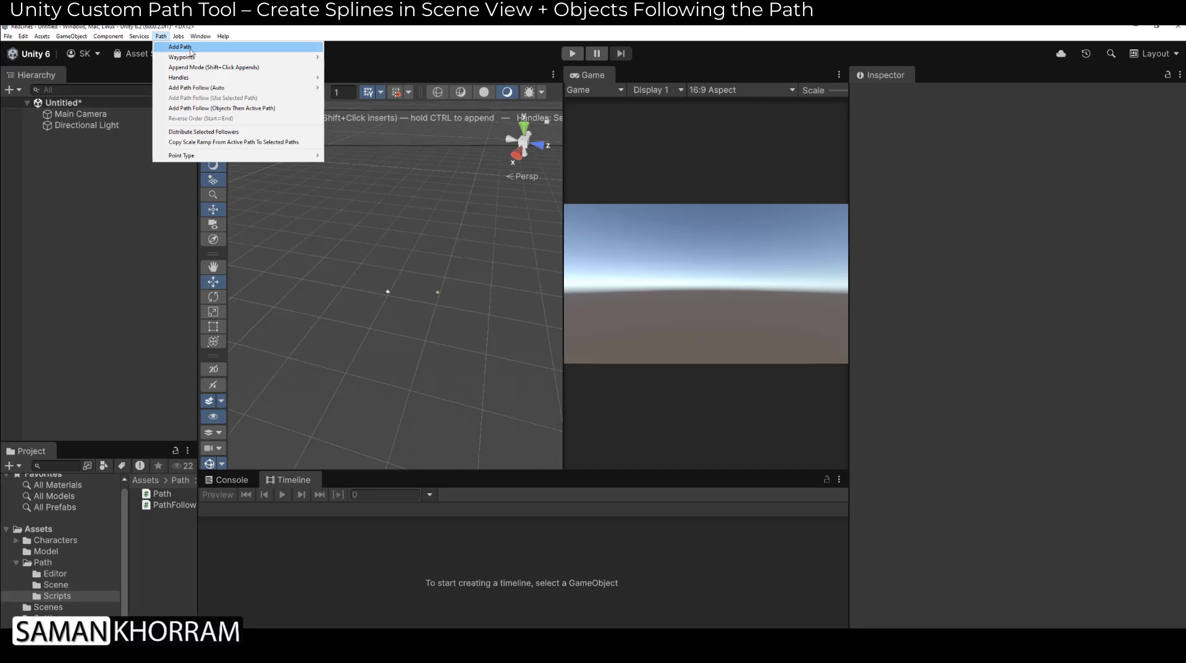
Create a new path of eight points forming a large open loop on the ground grid and finish the path.
{"action": "left_click", "coordinate": [168, 30]}
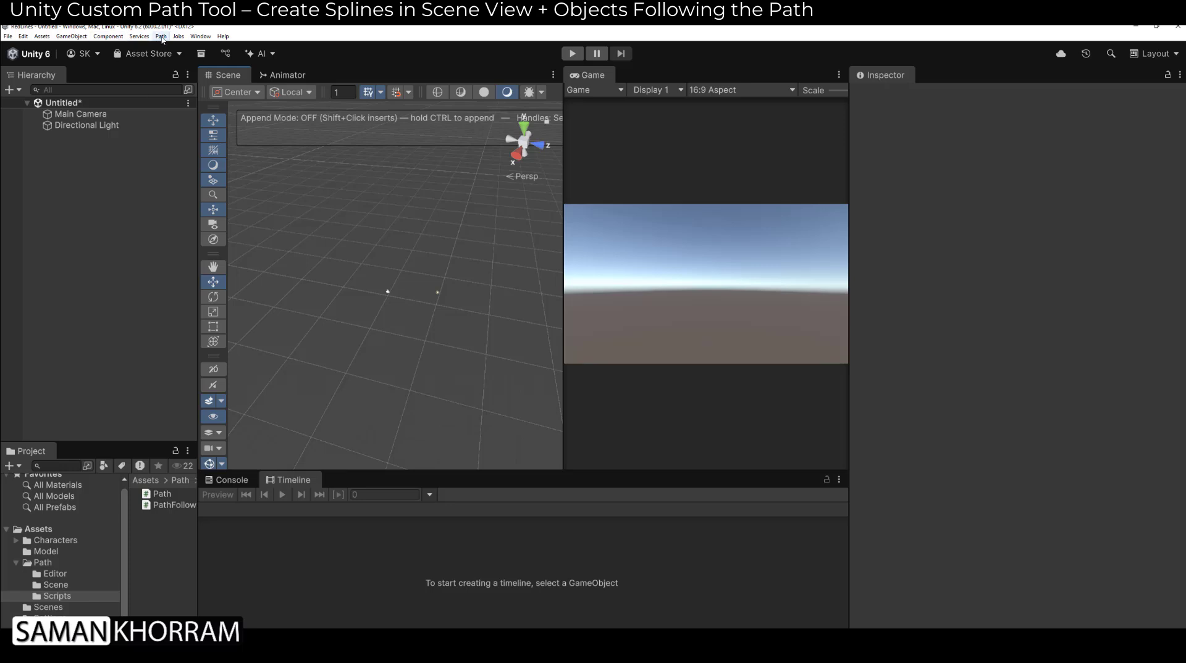
{"action": "left_click", "coordinate": [161, 36]}
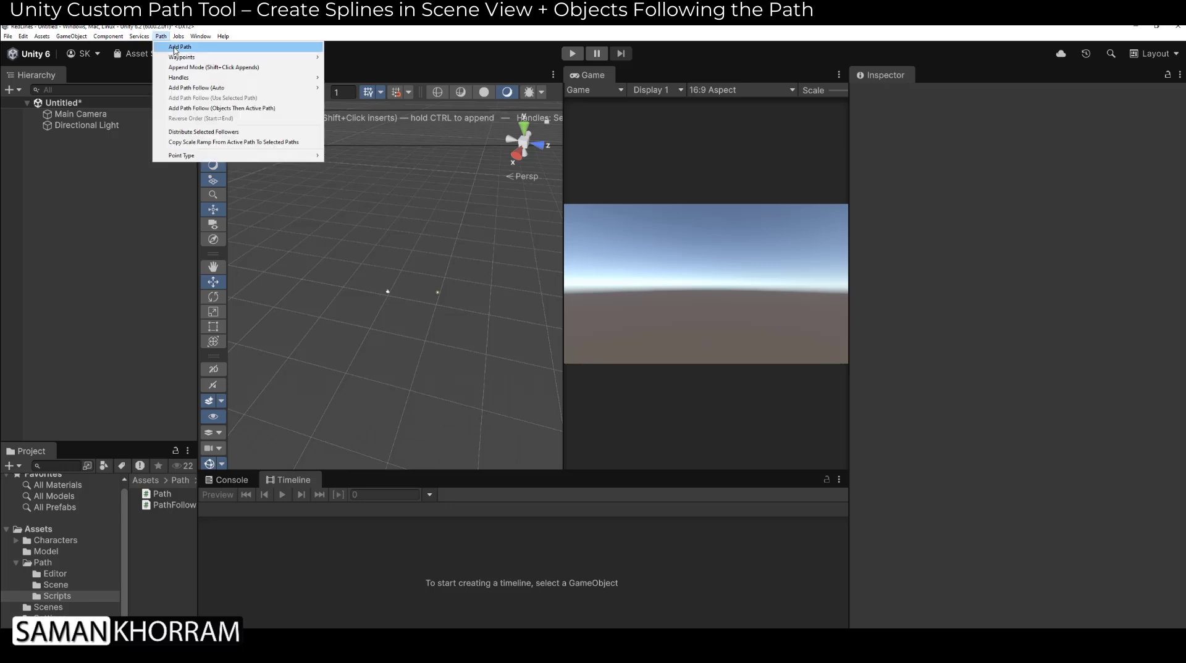
{"action": "left_click", "coordinate": [174, 48]}
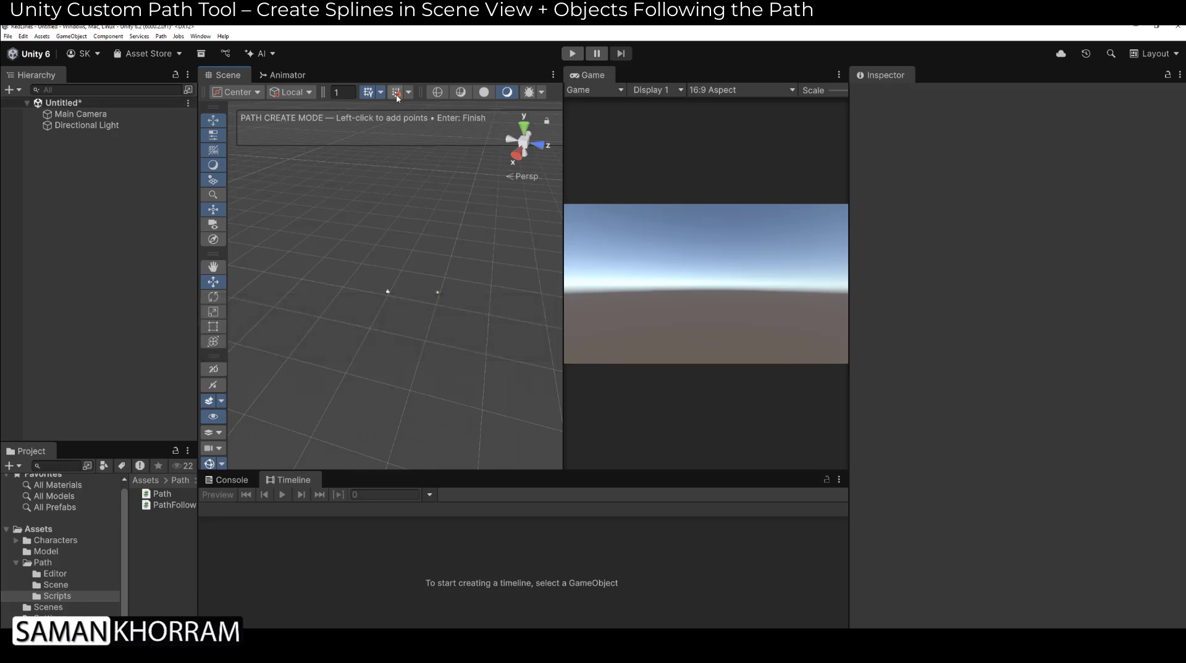
{"action": "left_click", "coordinate": [370, 197]}
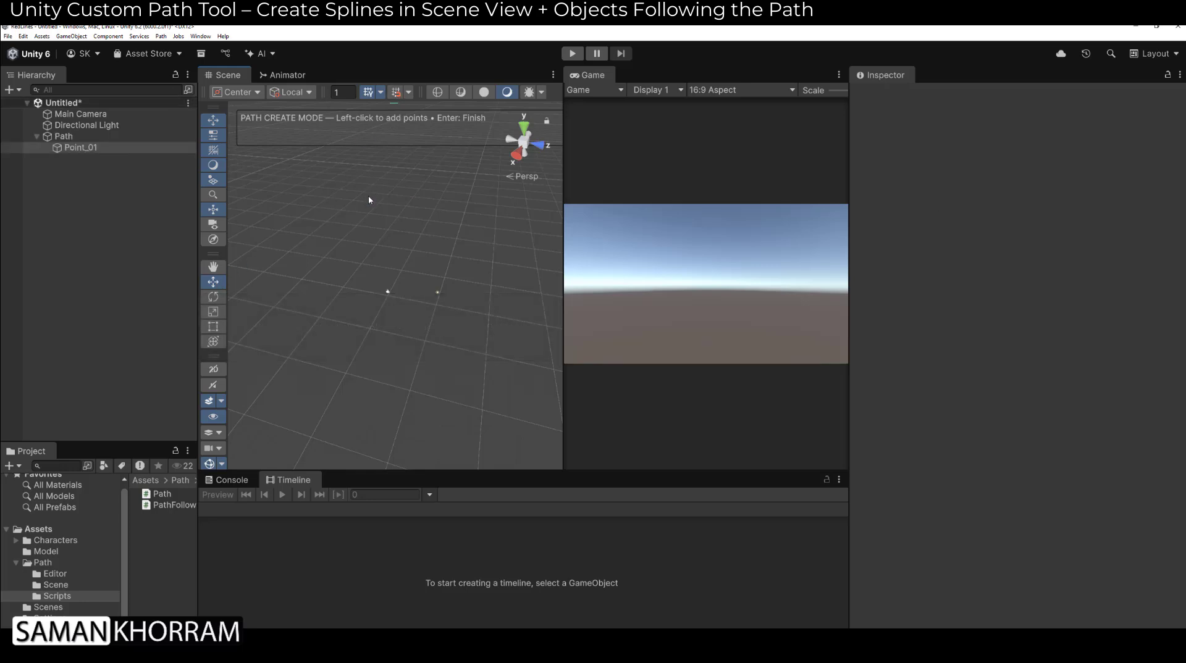
{"action": "left_click", "coordinate": [303, 220]}
{"action": "left_click", "coordinate": [288, 265]}
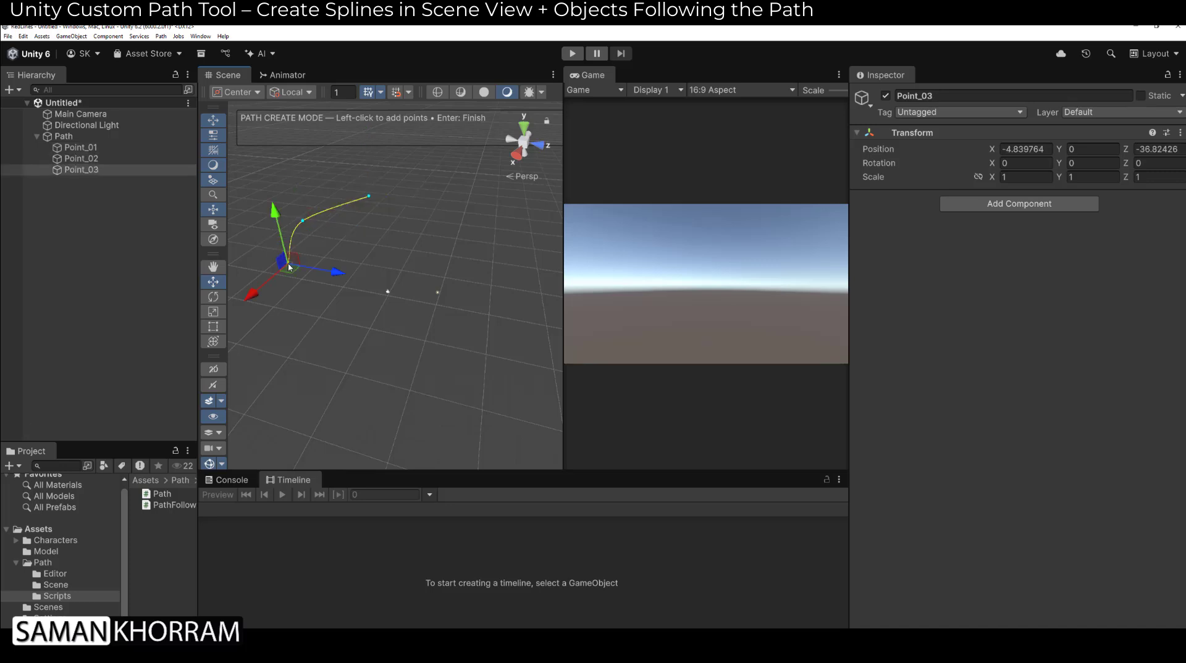
{"action": "left_click", "coordinate": [345, 304]}
{"action": "left_click", "coordinate": [446, 304]}
{"action": "left_click", "coordinate": [501, 263]}
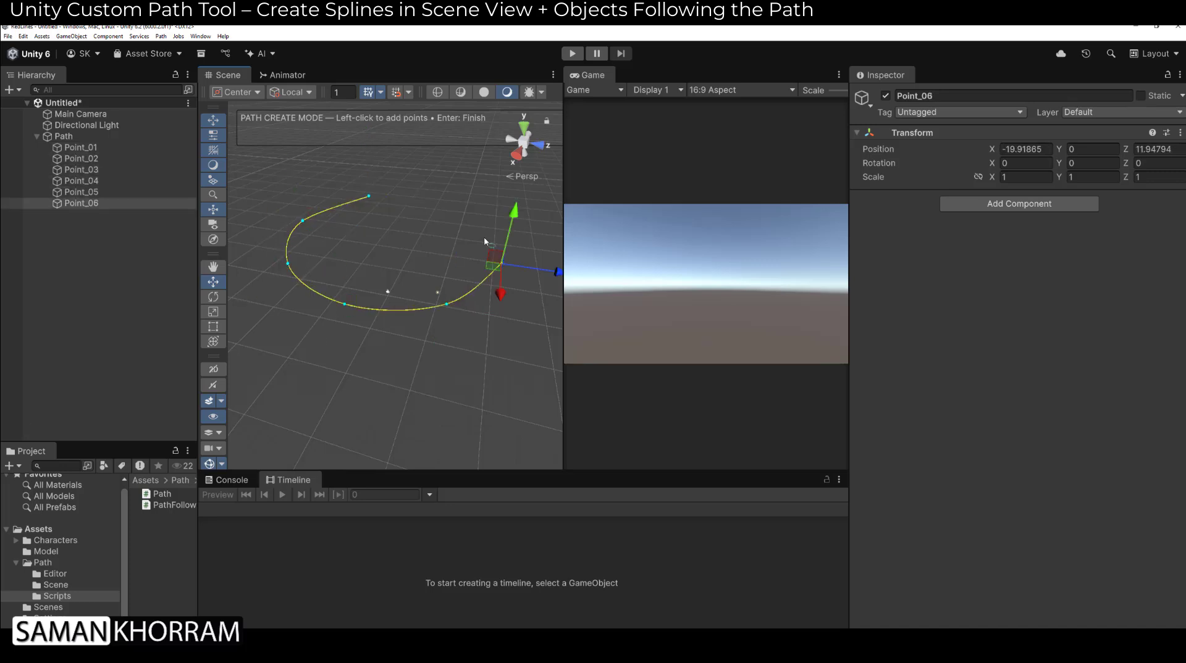
{"action": "left_click", "coordinate": [478, 229]}
{"action": "left_click", "coordinate": [440, 220]}
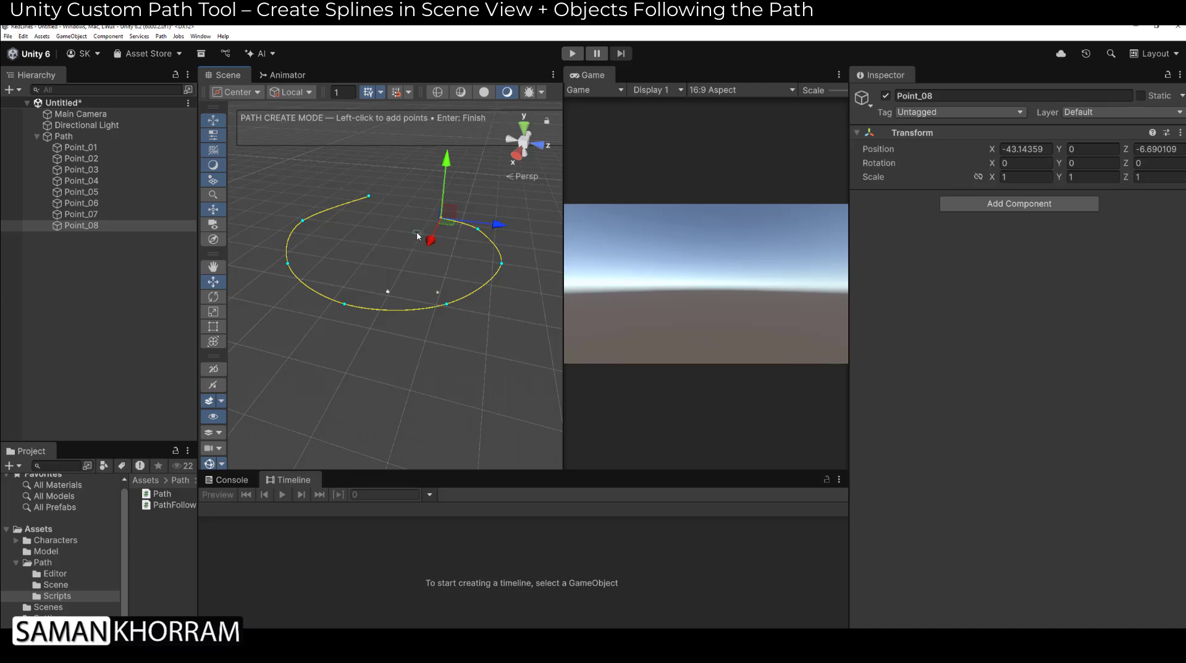
{"action": "key", "text": "Return"}
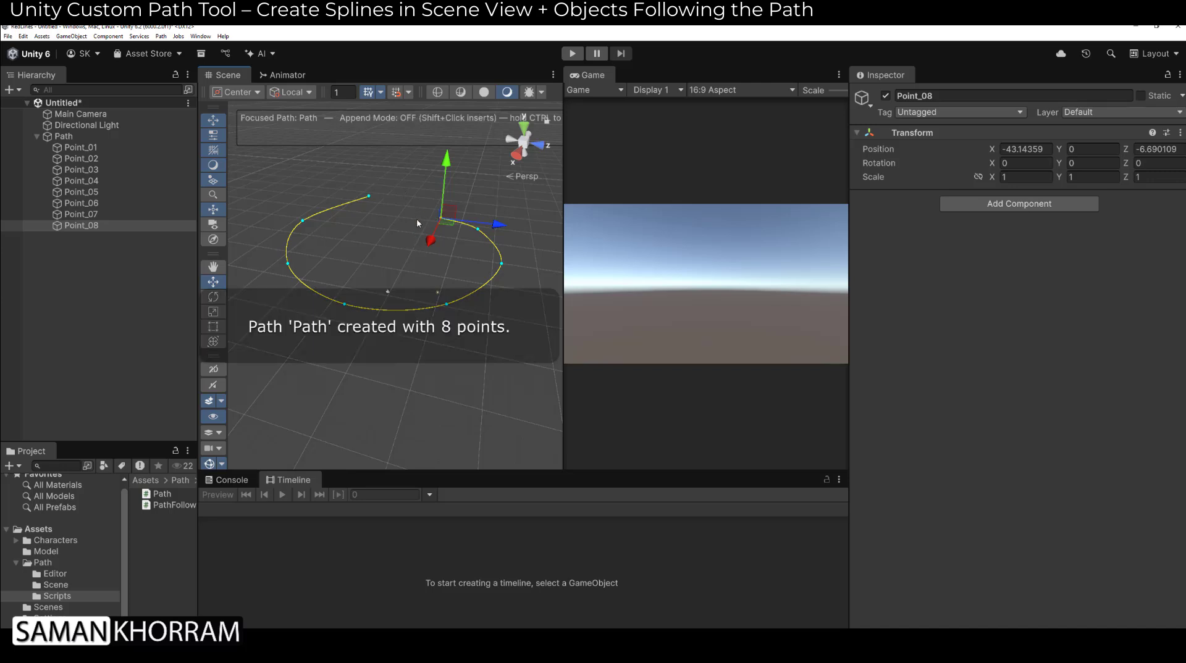
Append four points to the path, curling outward beyond Point_08.
{"action": "left_click_drag", "start_coordinate": [393, 245], "coordinate": [398, 220], "text": "alt"}
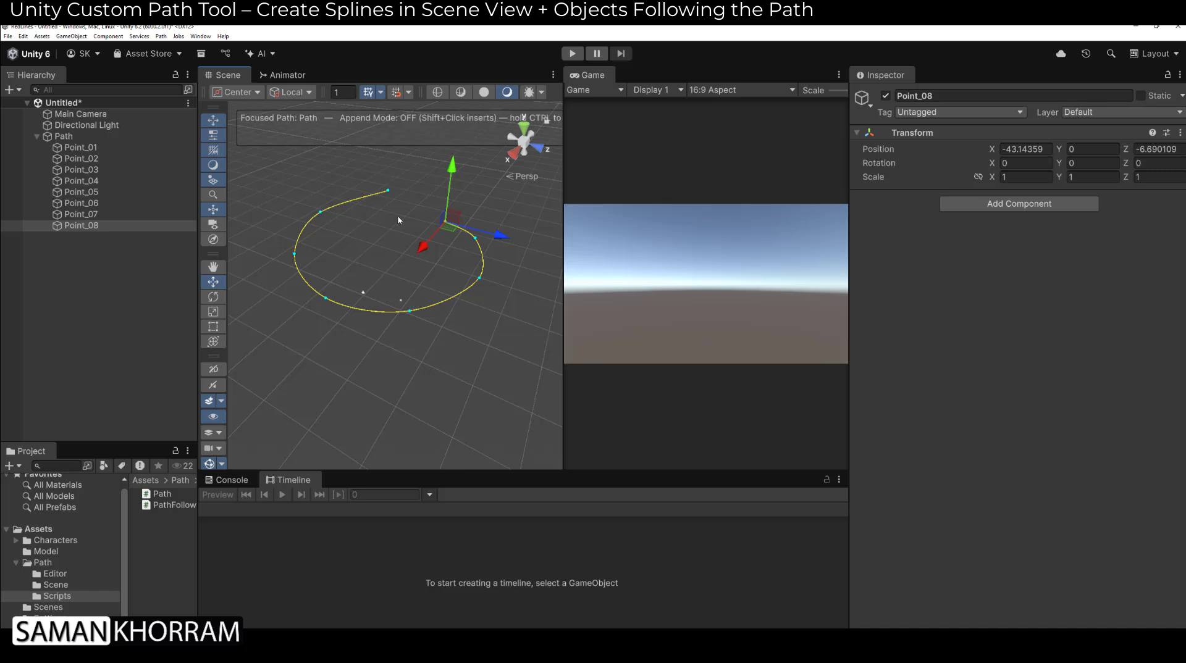
{"action": "left_click", "coordinate": [431, 203], "text": "ctrl"}
{"action": "left_click", "coordinate": [457, 187], "text": "ctrl"}
{"action": "left_click", "coordinate": [487, 197], "text": "ctrl"}
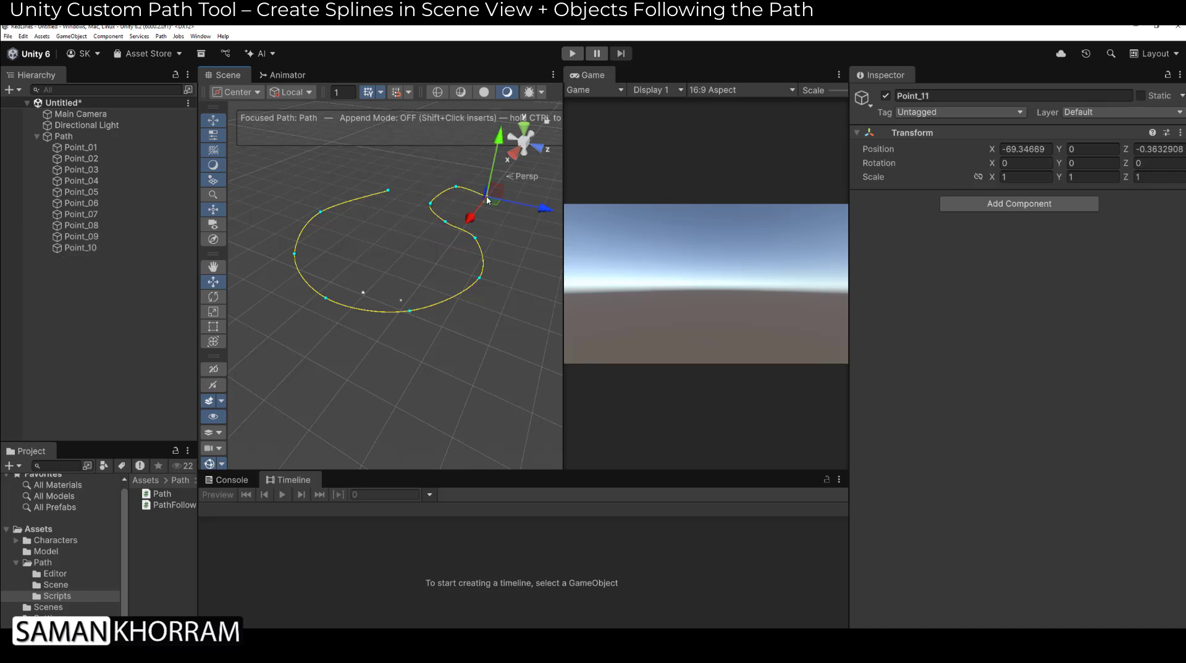
{"action": "left_click", "coordinate": [503, 213], "text": "ctrl"}
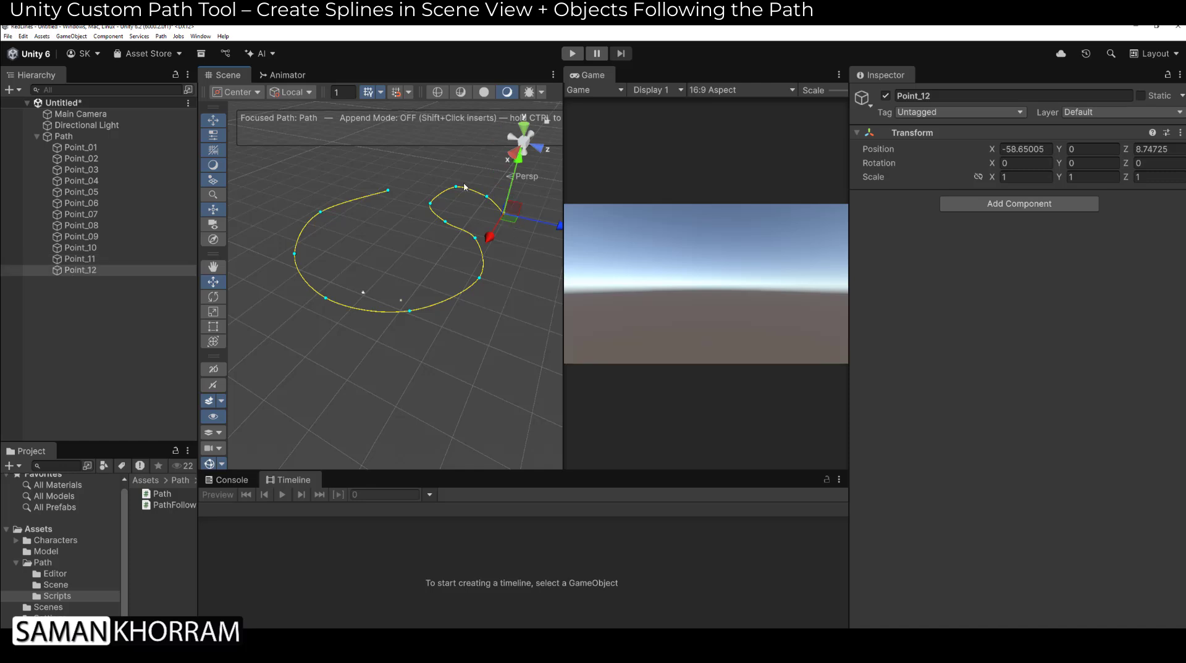
Append four more points from the path's start at Point_01, forming an outward curl at that end.
{"action": "left_click", "coordinate": [389, 167], "text": "ctrl"}
{"action": "left_click", "coordinate": [352, 160], "text": "ctrl"}
{"action": "left_click", "coordinate": [318, 161], "text": "ctrl"}
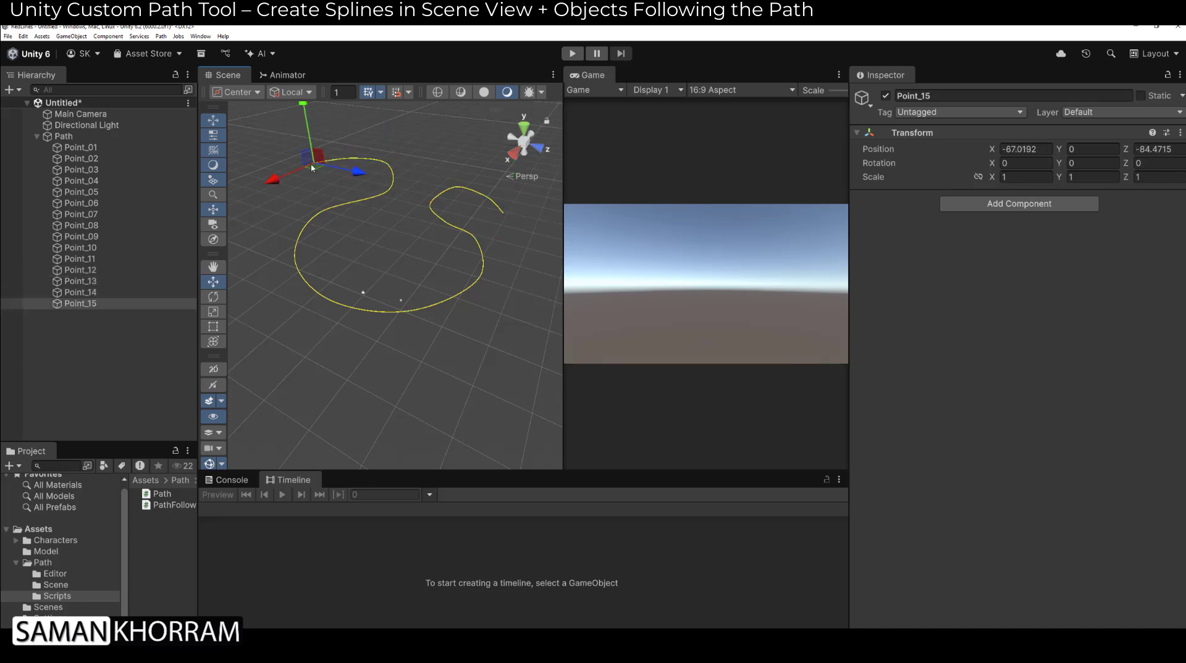
{"action": "left_click", "coordinate": [288, 183], "text": "ctrl"}
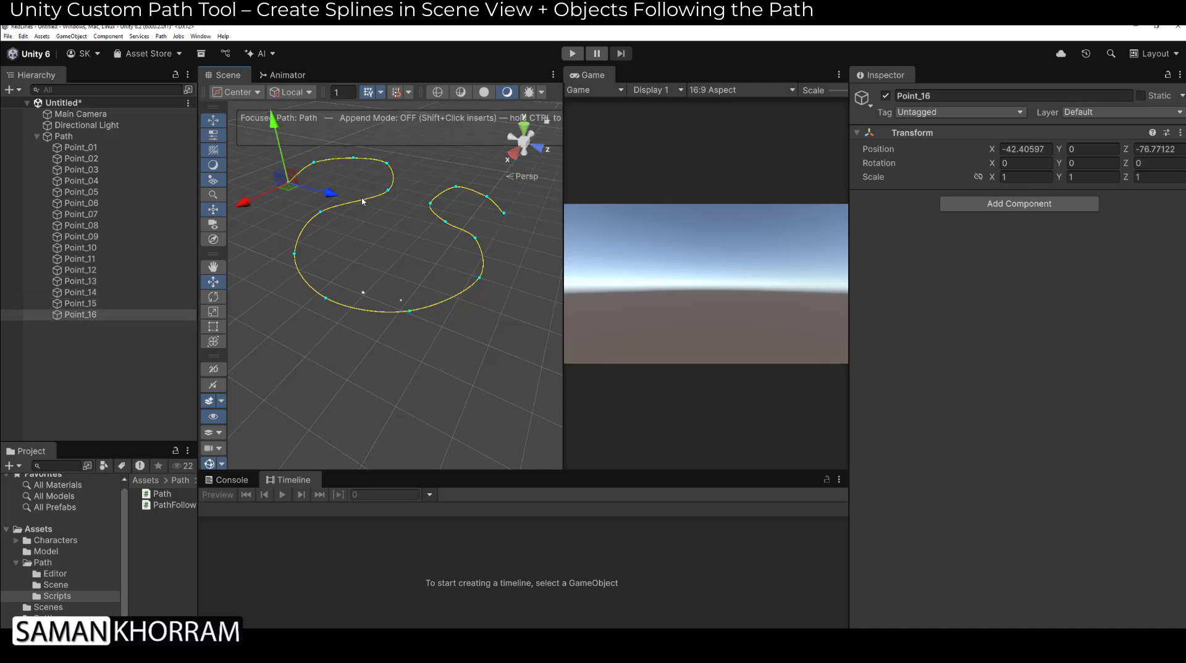
Delete Point_02 from the path and move Point_03 to about X -16.9, Z -43.7.
{"action": "left_click_drag", "start_coordinate": [404, 214], "coordinate": [467, 218], "text": "alt"}
{"action": "middle_click_drag", "start_coordinate": [442, 216], "coordinate": [446, 220]}
{"action": "left_click_drag", "start_coordinate": [447, 221], "coordinate": [365, 202], "text": "alt"}
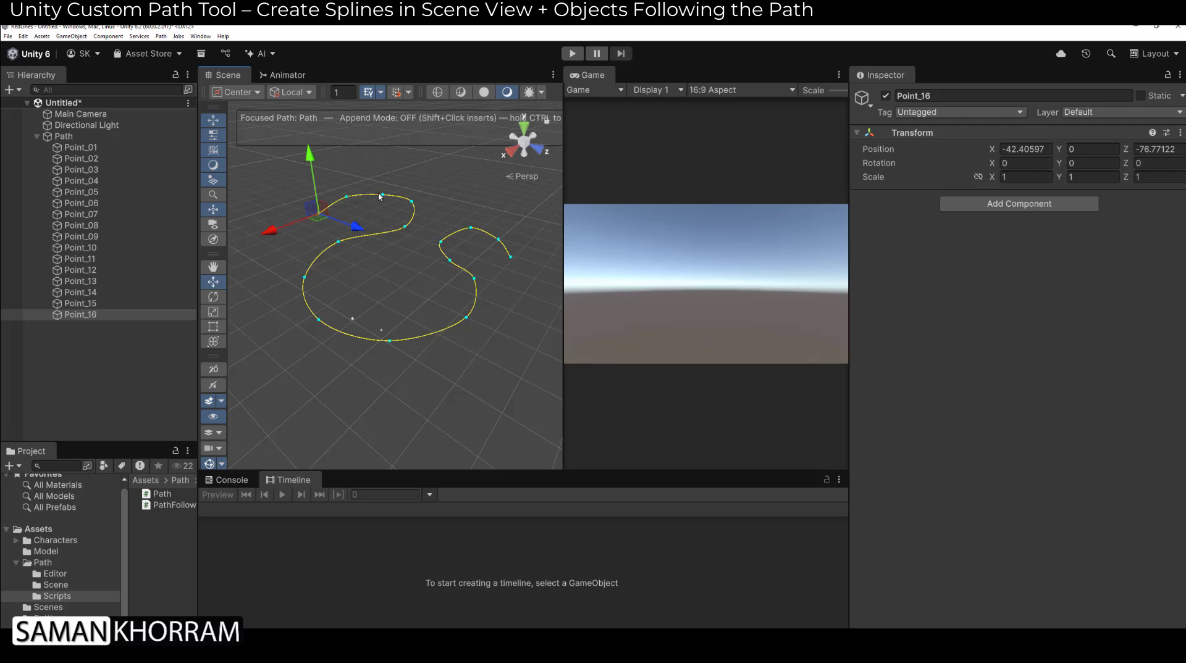
{"action": "left_click", "coordinate": [338, 242]}
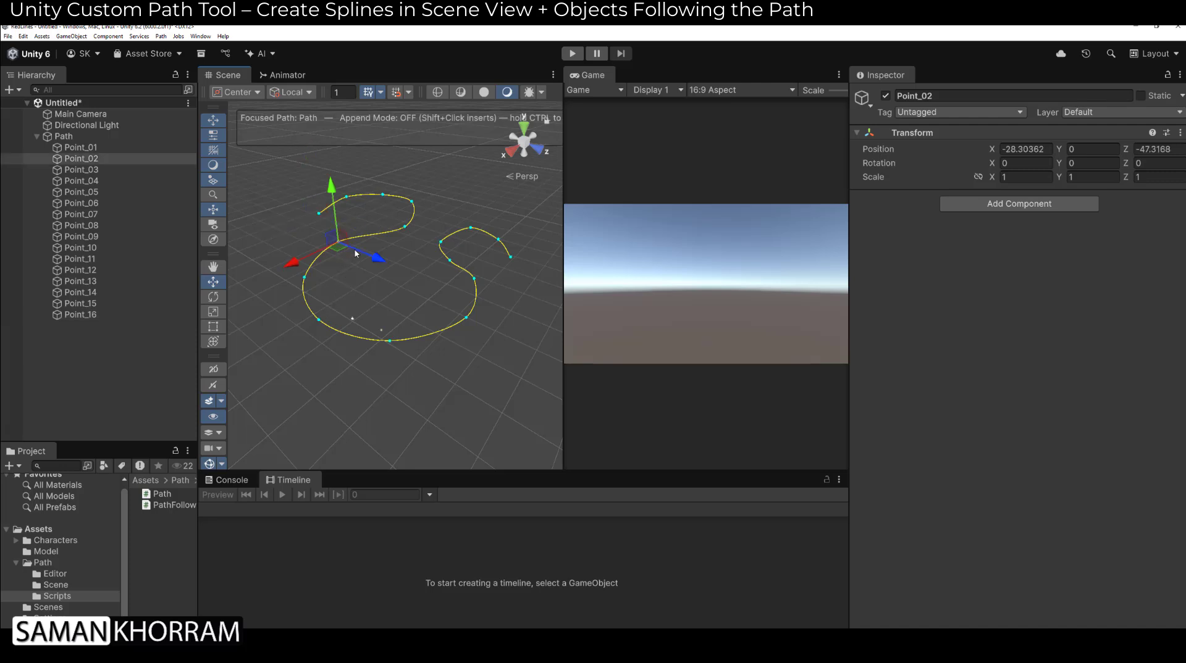
{"action": "key", "text": "Delete"}
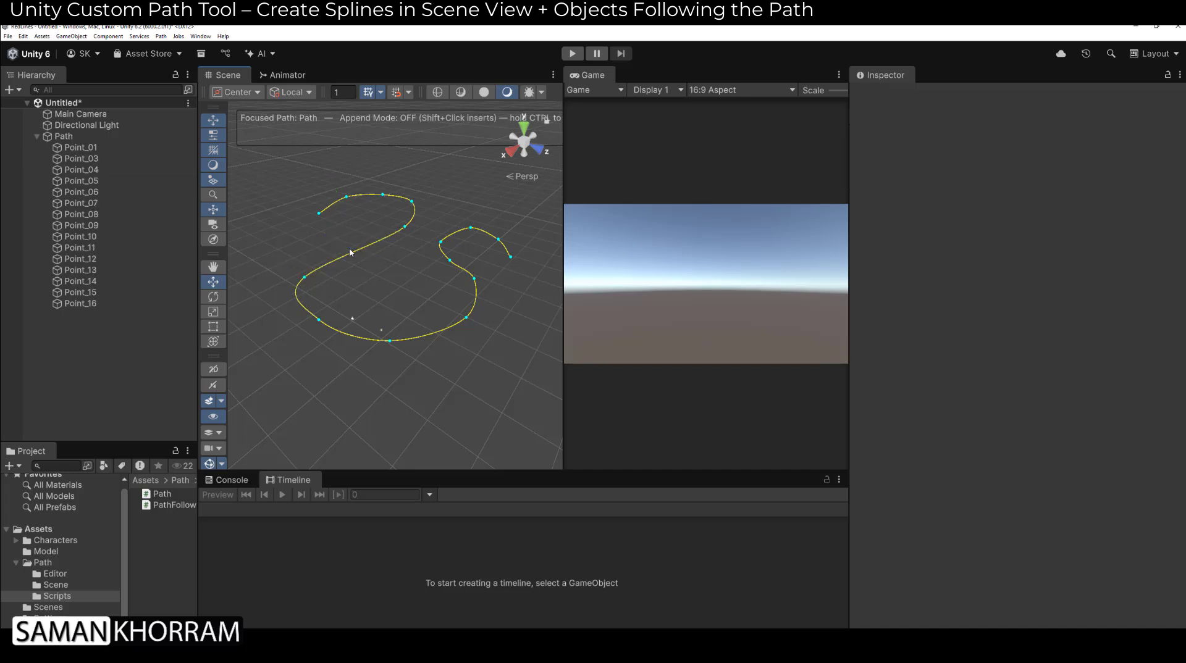
{"action": "left_click", "coordinate": [304, 277]}
{"action": "left_click_drag", "start_coordinate": [285, 288], "coordinate": [336, 270]}
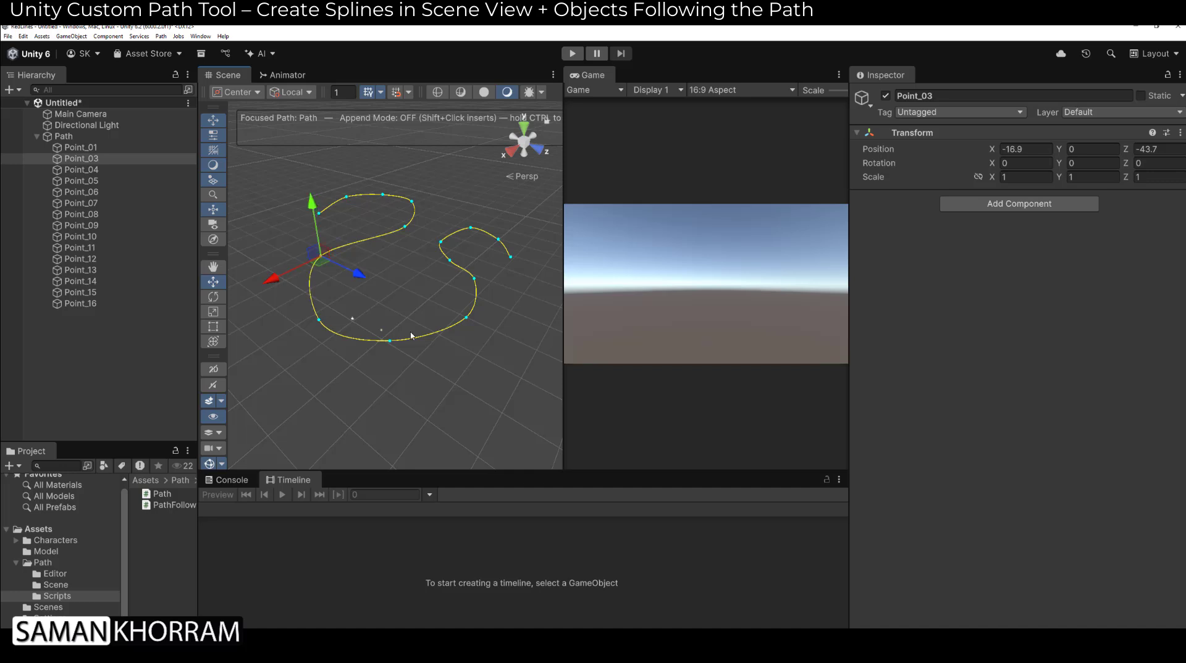
Delete Point_05 at the front of the loop and move Point_06 to about X -16.1.
{"action": "left_click", "coordinate": [390, 341]}
{"action": "key", "text": "Delete"}
{"action": "left_click", "coordinate": [467, 318]}
{"action": "left_click_drag", "start_coordinate": [445, 335], "coordinate": [421, 341]}
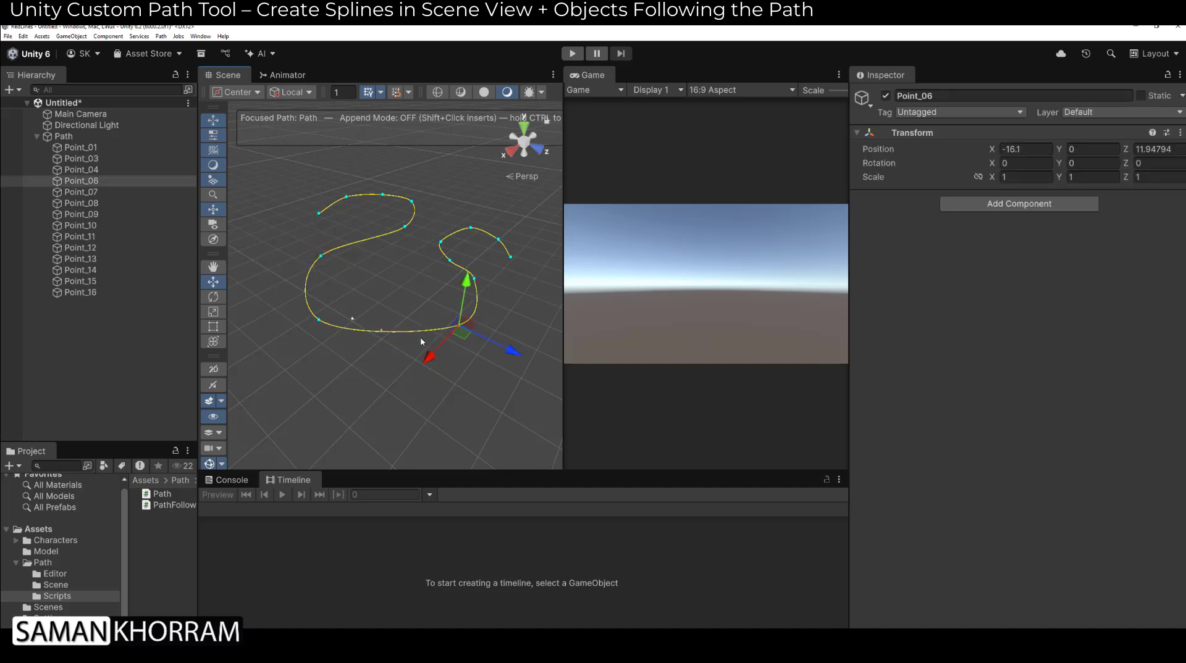
Insert a point on the curve between Point_04 and Point_06 and move it to about X 2.7, Z 4.5.
{"action": "left_click", "coordinate": [389, 334], "text": "shift"}
{"action": "mouse_move", "coordinate": [384, 350]}
{"action": "left_mouse_down"}
{"action": "mouse_move", "coordinate": [397, 358]}
{"action": "mouse_move", "coordinate": [380, 367]}
{"action": "left_mouse_up"}
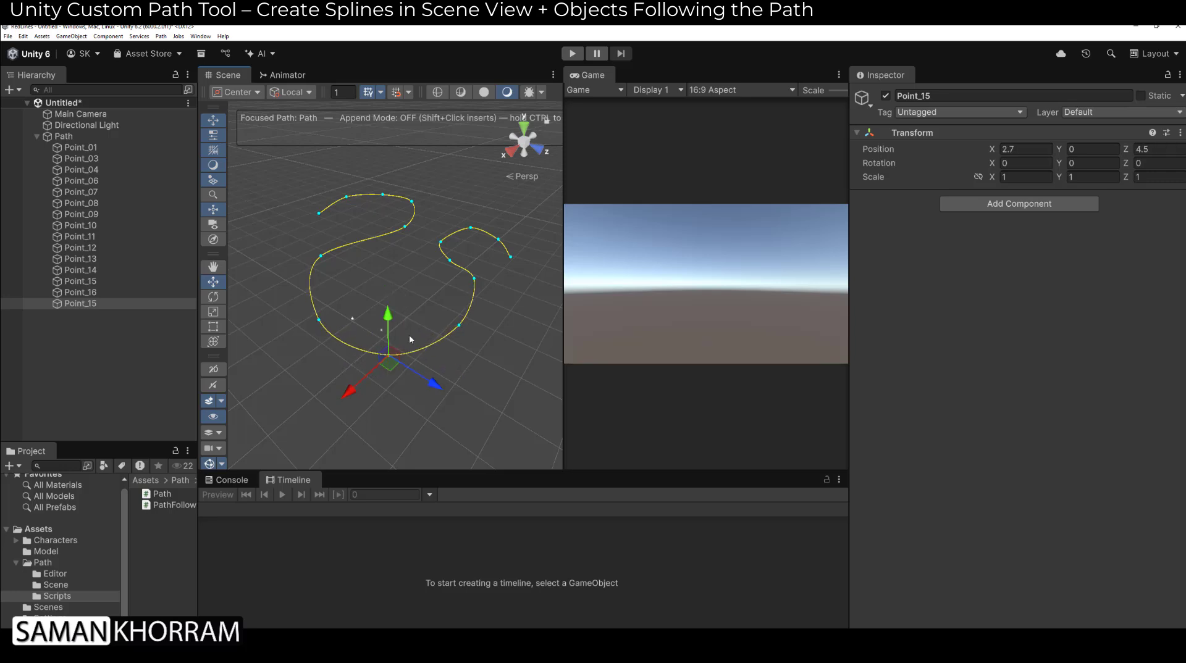
{"action": "left_click", "coordinate": [472, 303], "text": "shift"}
{"action": "left_click_drag", "start_coordinate": [521, 321], "coordinate": [459, 312]}
{"action": "key", "text": "ctrl+z"}
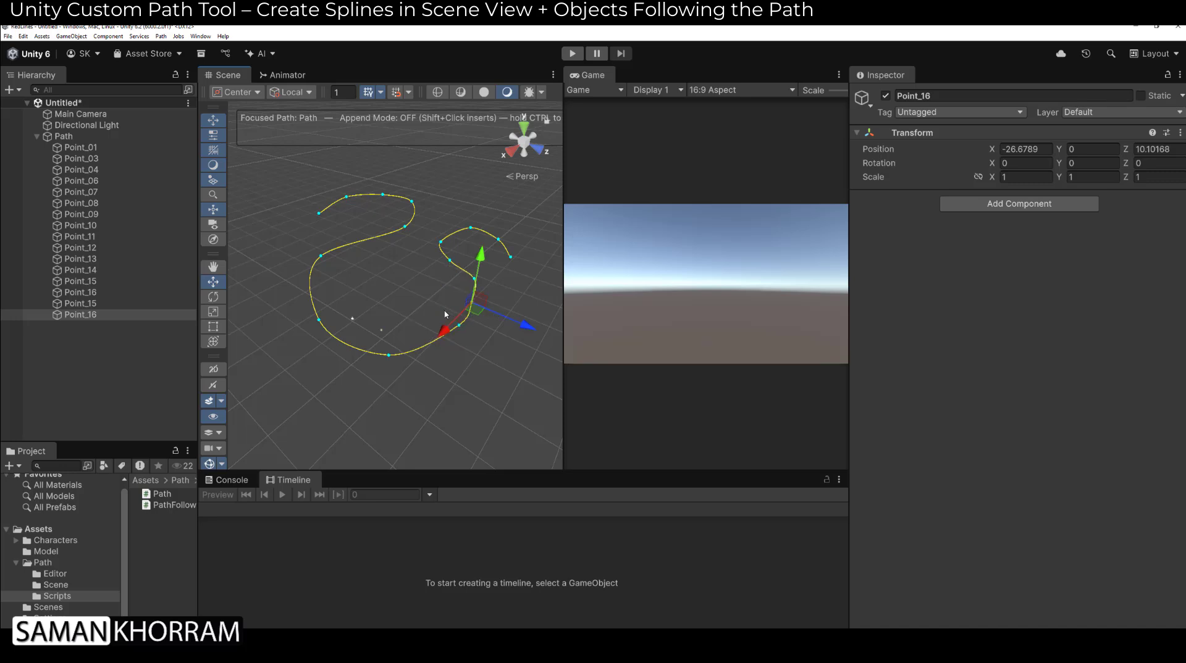
{"action": "key", "text": "ctrl+z"}
Insert a point on the curve between Point_01 and Point_03 and move Point_03 to about X -12.1.
{"action": "left_click", "coordinate": [357, 247]}
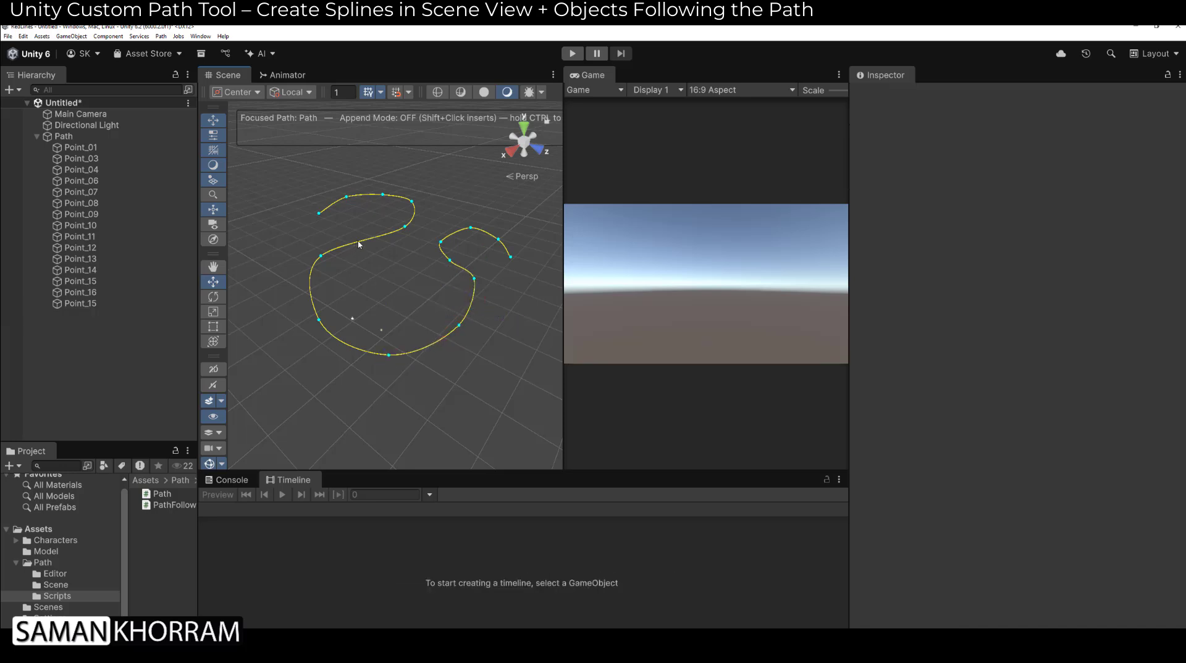
{"action": "left_click", "coordinate": [368, 246], "text": "shift"}
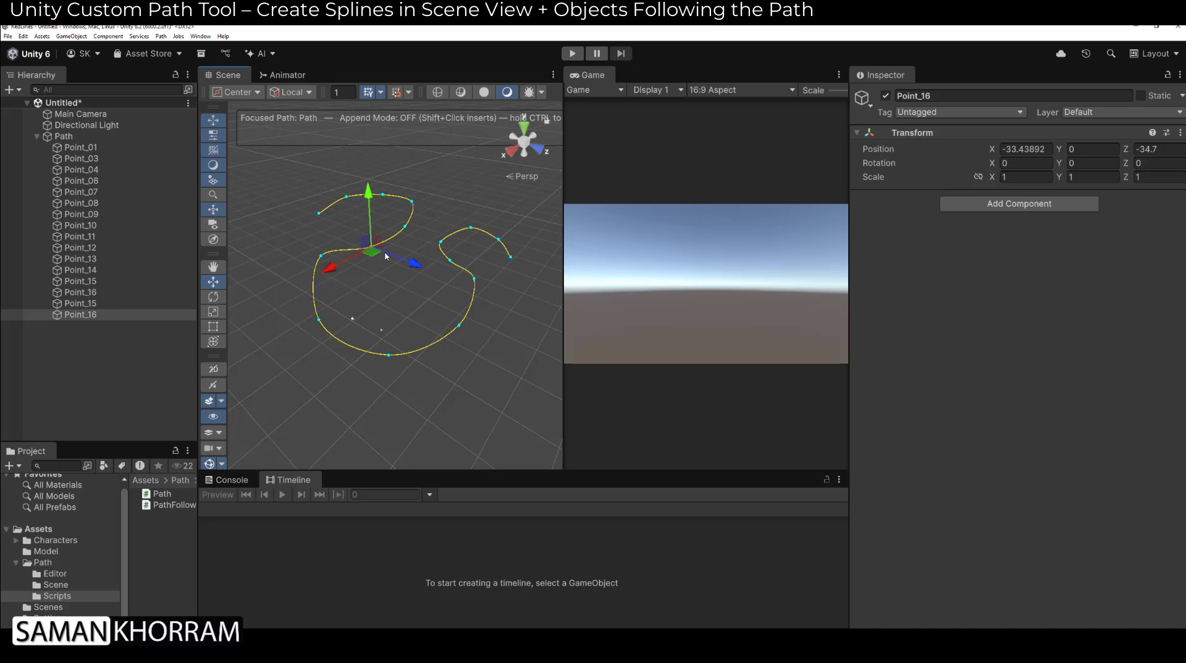
{"action": "left_click_drag", "start_coordinate": [385, 253], "coordinate": [378, 206]}
{"action": "key", "text": "ctrl+z"}
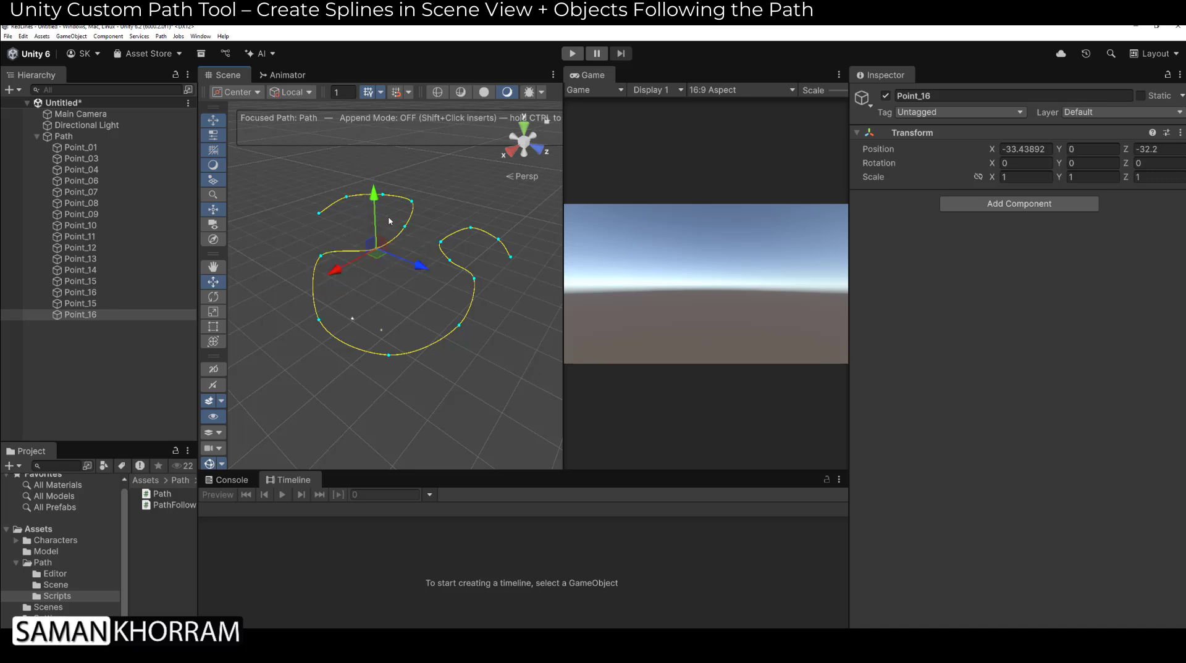
{"action": "key", "text": "ctrl+z"}
{"action": "left_click_drag", "start_coordinate": [389, 256], "coordinate": [339, 256]}
{"action": "left_click", "coordinate": [339, 262]}
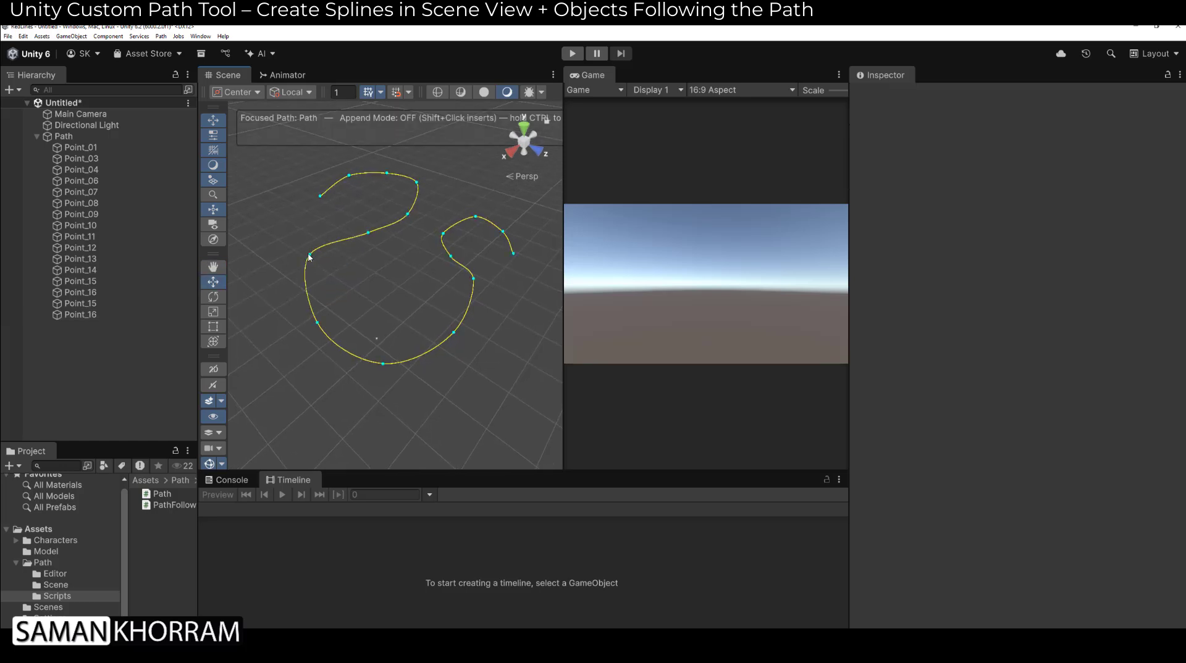
Set the point type of Point_03 and Point_04 to Linear.
{"action": "left_click", "coordinate": [309, 255]}
{"action": "right_click", "coordinate": [310, 256]}
{"action": "mouse_move", "coordinate": [333, 263]}
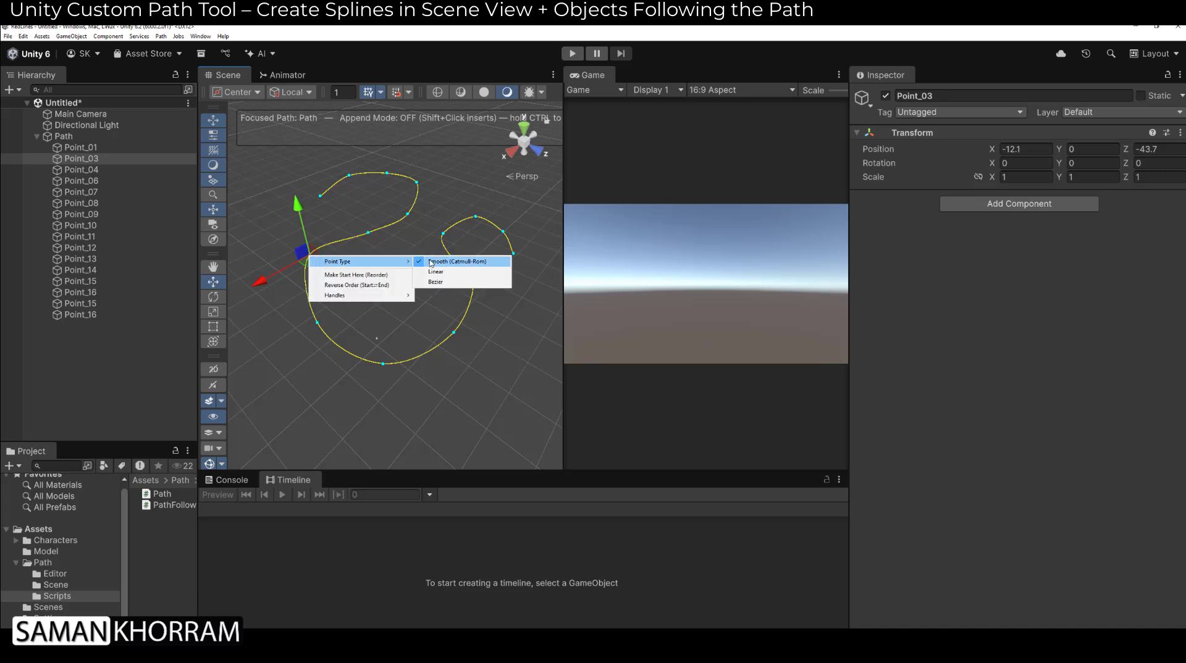
{"action": "left_click", "coordinate": [321, 253]}
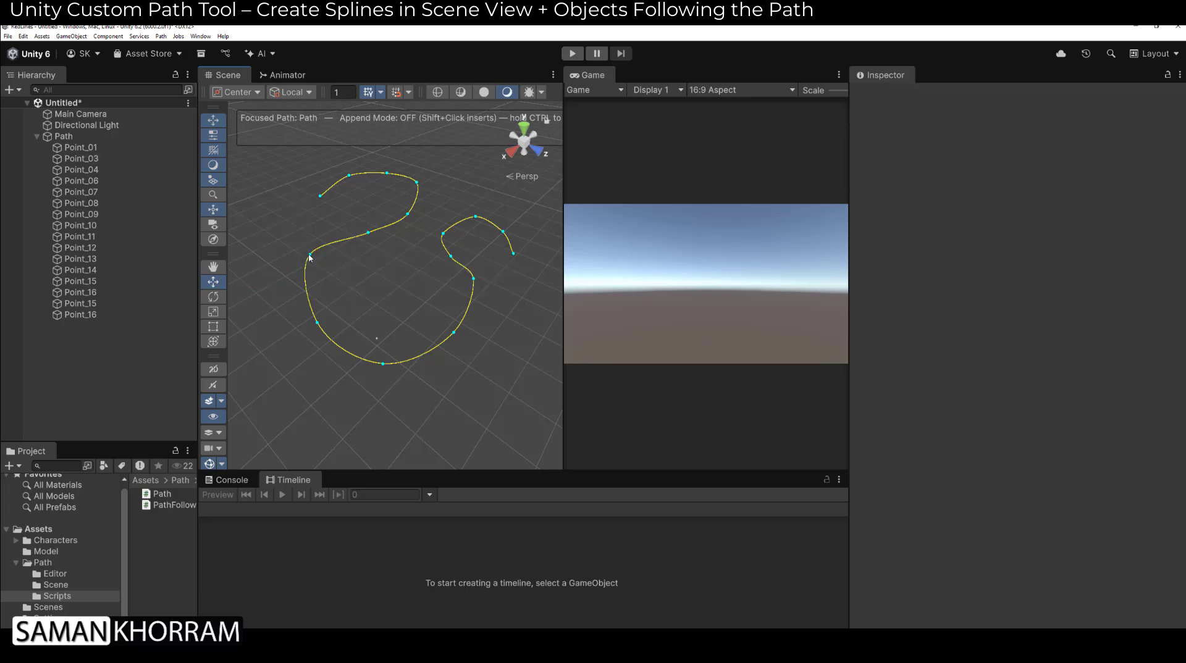
{"action": "right_click", "coordinate": [309, 258]}
{"action": "mouse_move", "coordinate": [321, 262]}
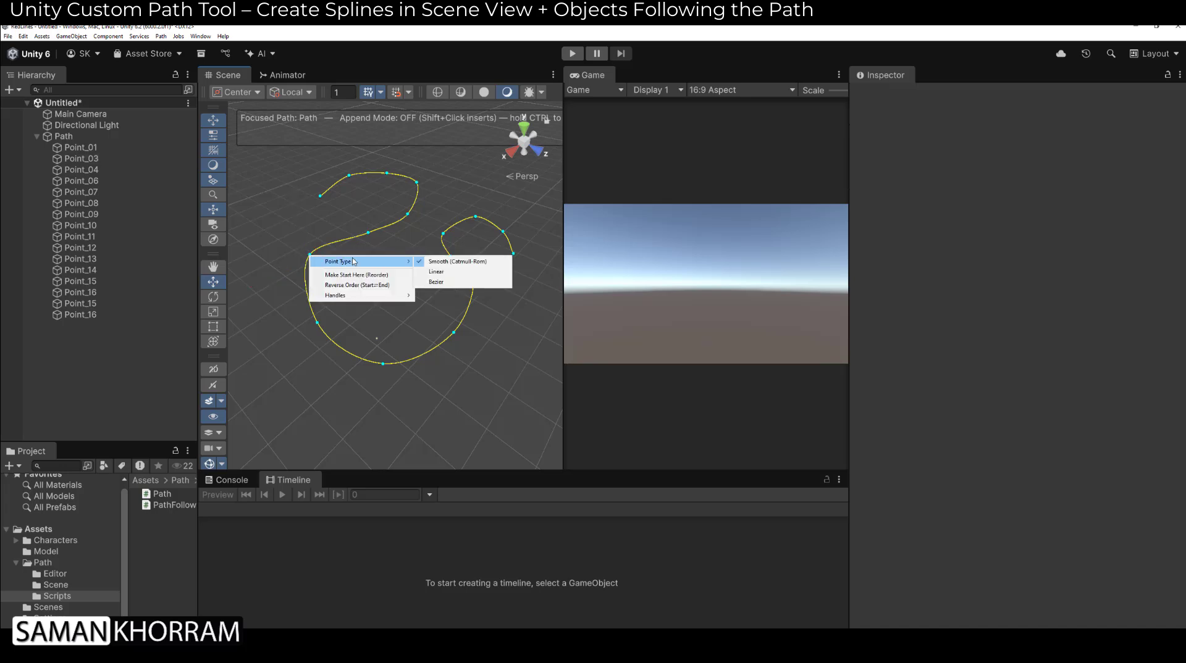
{"action": "left_click", "coordinate": [431, 273]}
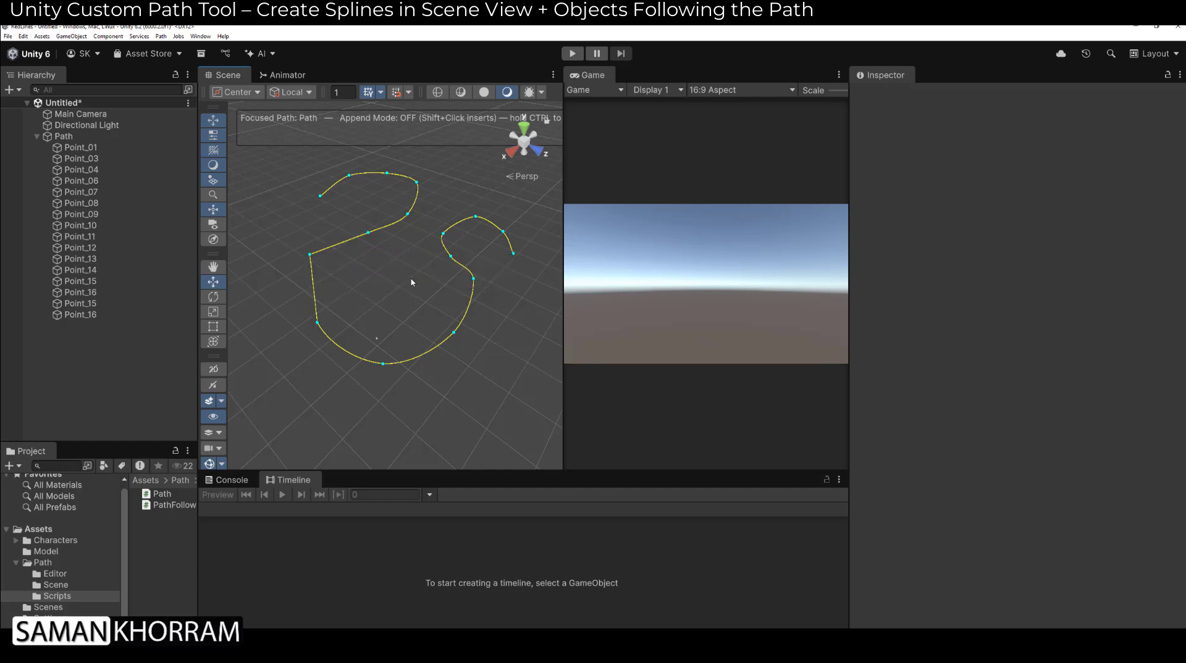
{"action": "right_click", "coordinate": [316, 328]}
{"action": "mouse_move", "coordinate": [339, 328]}
{"action": "left_click", "coordinate": [433, 338]}
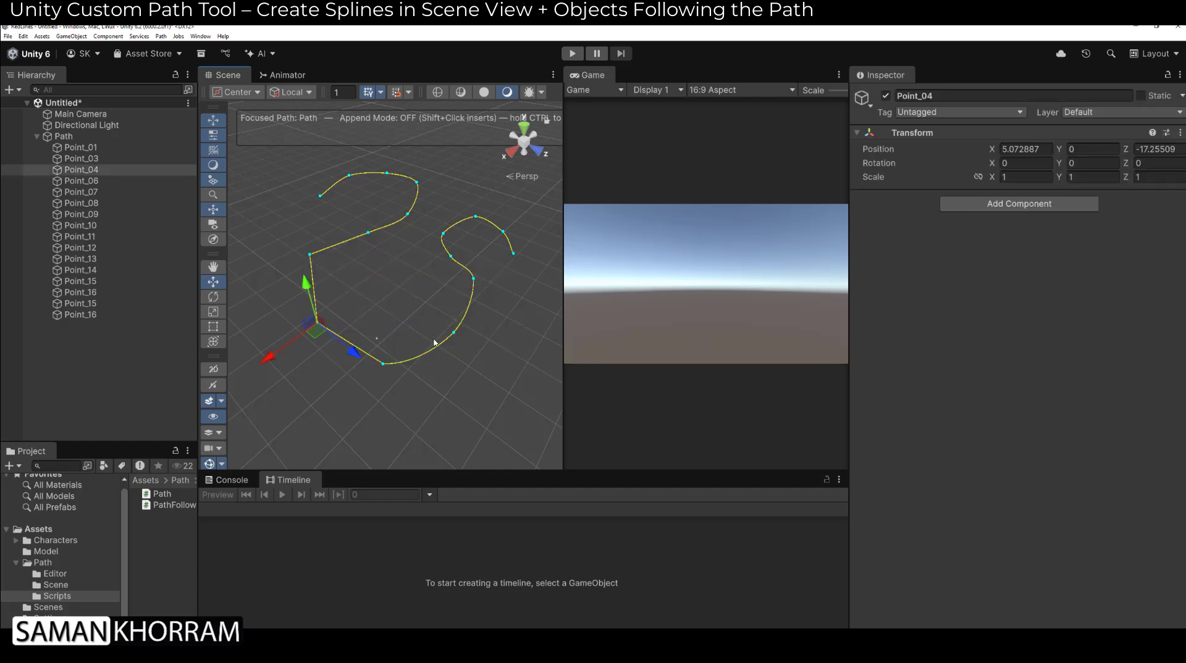
Set the point type of Point_04 and Point_03 back to Smooth (Catmull-Rom).
{"action": "right_click", "coordinate": [317, 325]}
{"action": "mouse_move", "coordinate": [339, 329]}
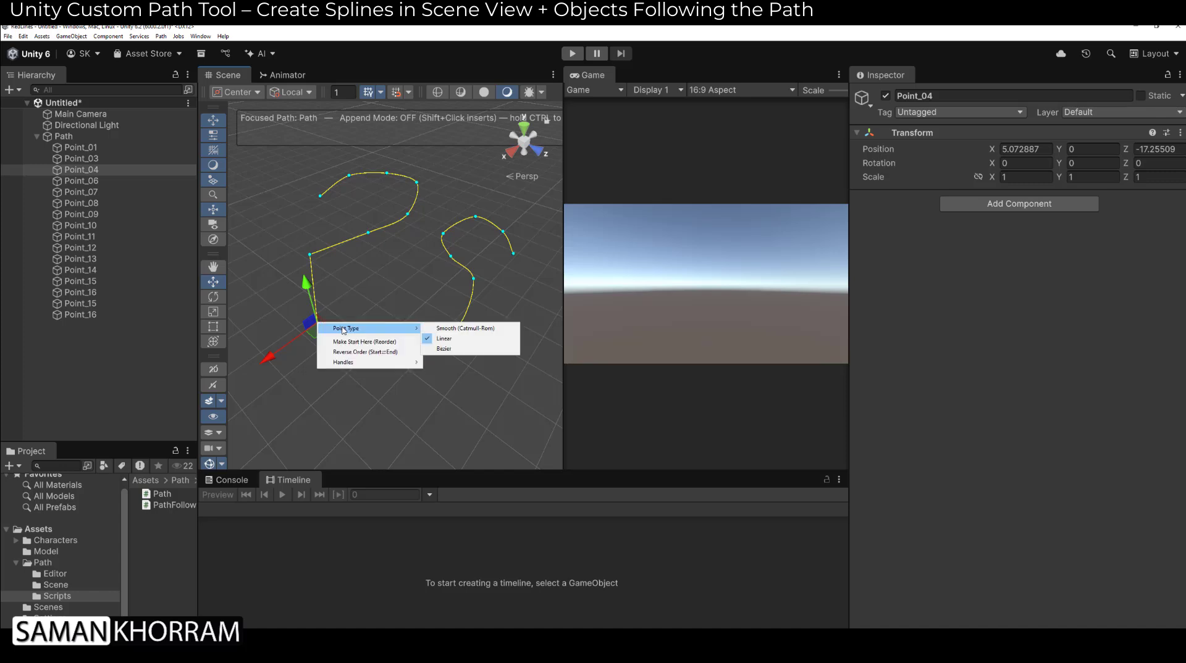
{"action": "left_click", "coordinate": [470, 327]}
{"action": "right_click", "coordinate": [311, 256]}
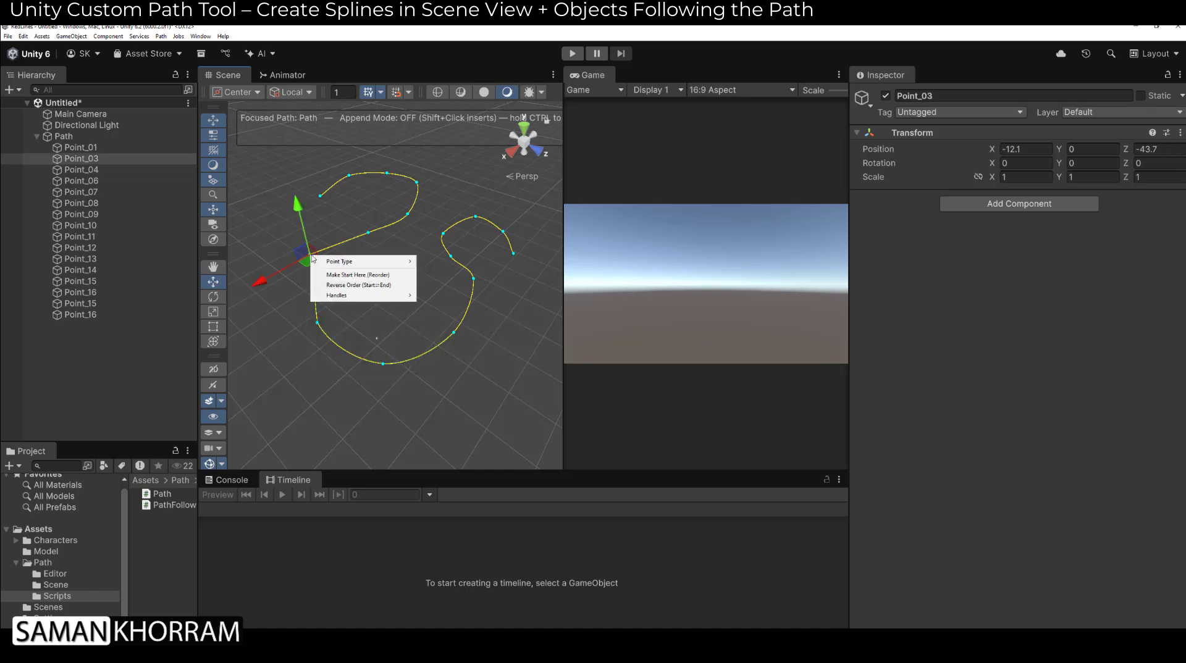
{"action": "mouse_move", "coordinate": [328, 261]}
{"action": "left_click", "coordinate": [463, 261]}
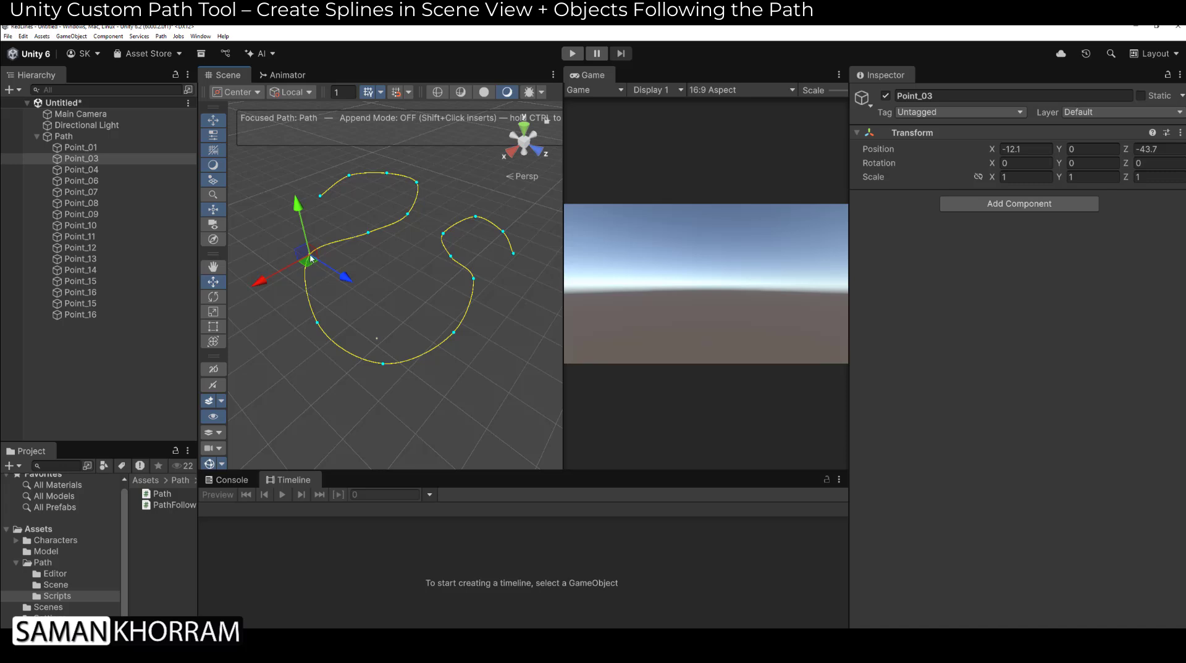
Set Point_03 to Bezier and adjust its tangent handles, with the point at about X -10.4, Y 3.7, Z -39.6.
{"action": "right_click", "coordinate": [311, 258]}
{"action": "left_click", "coordinate": [466, 282]}
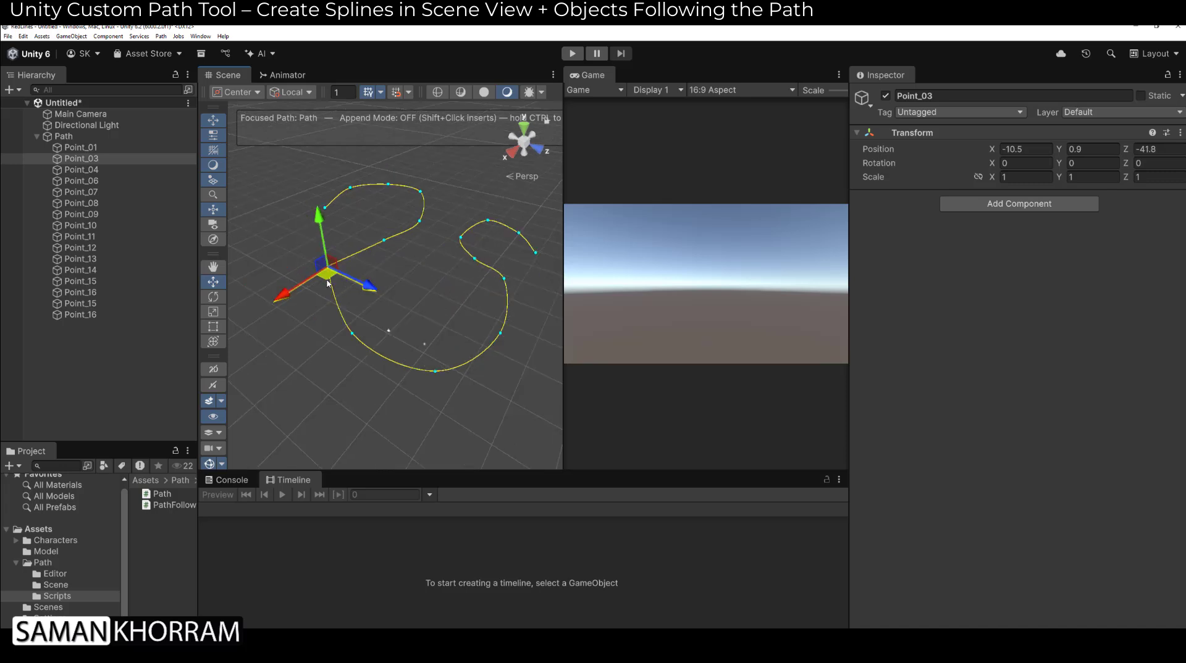
{"action": "left_click_drag", "start_coordinate": [327, 276], "coordinate": [276, 314]}
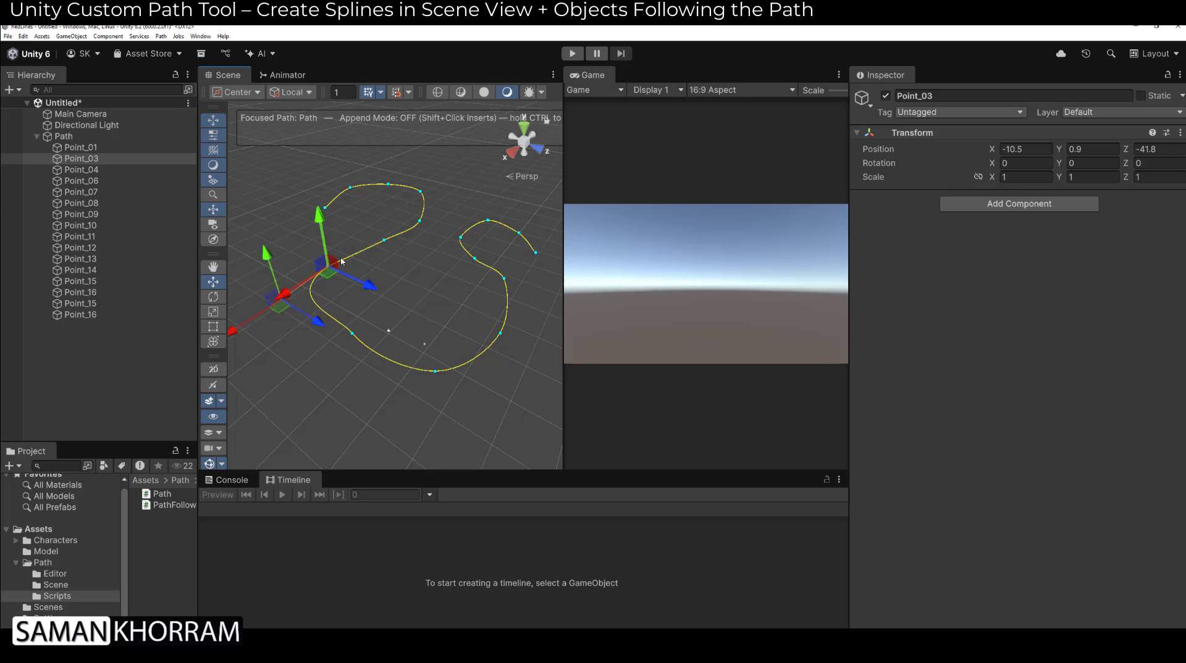
{"action": "left_click_drag", "start_coordinate": [340, 259], "coordinate": [334, 259], "text": "alt"}
{"action": "left_click_drag", "start_coordinate": [327, 270], "coordinate": [393, 219]}
{"action": "left_click_drag", "start_coordinate": [289, 274], "coordinate": [293, 271]}
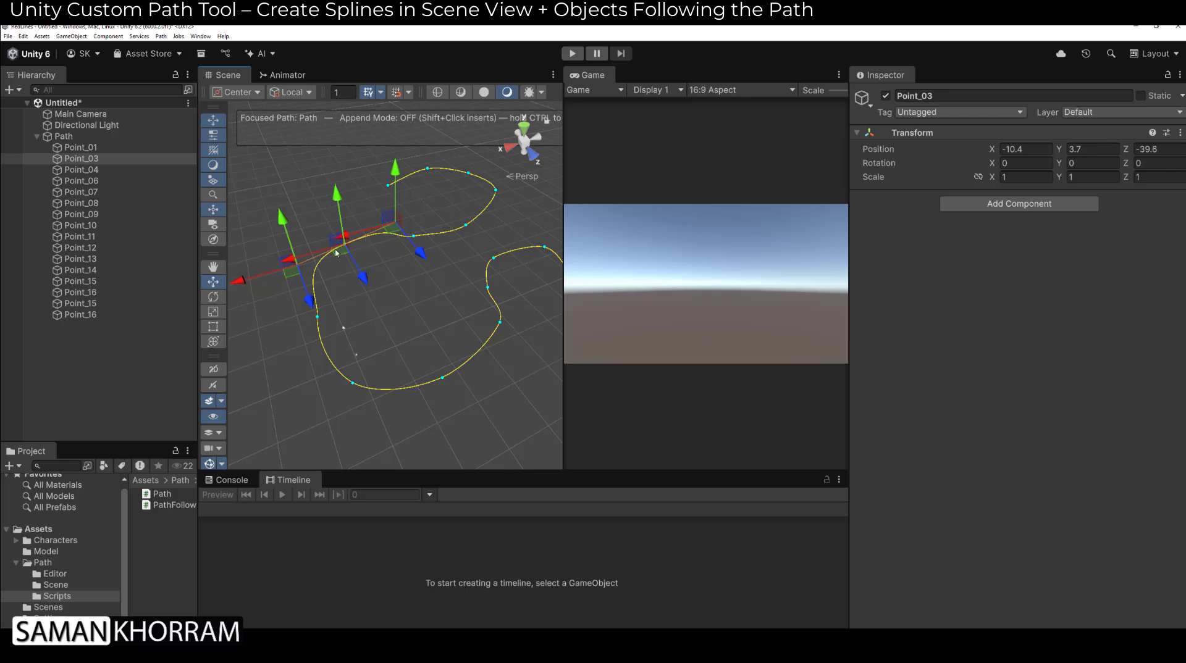
Apply Zero In to the handles of Point_03 on the path.
{"action": "left_click_drag", "start_coordinate": [362, 251], "coordinate": [403, 208], "text": "alt"}
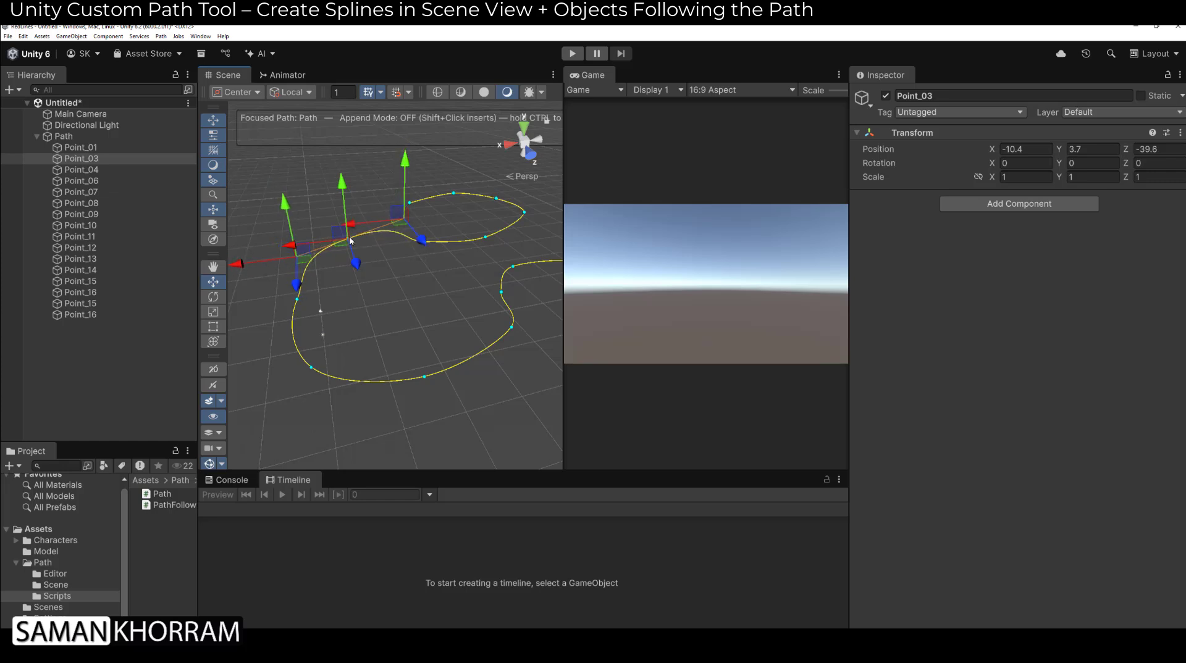
{"action": "right_click", "coordinate": [349, 238]}
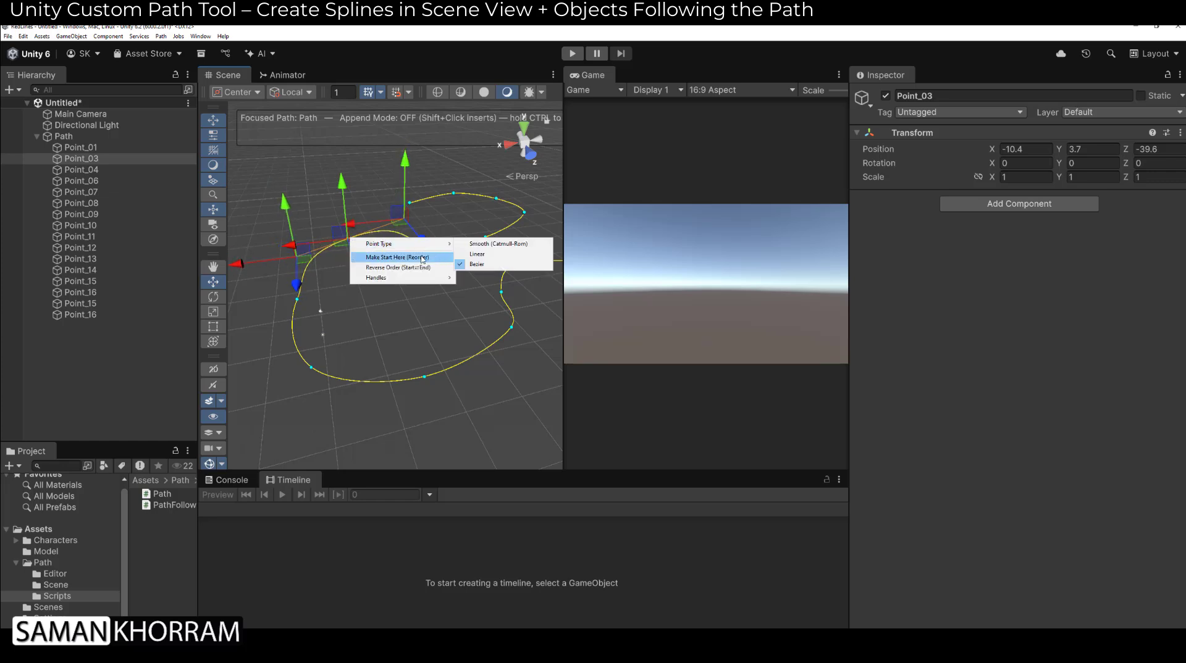
{"action": "mouse_move", "coordinate": [404, 281]}
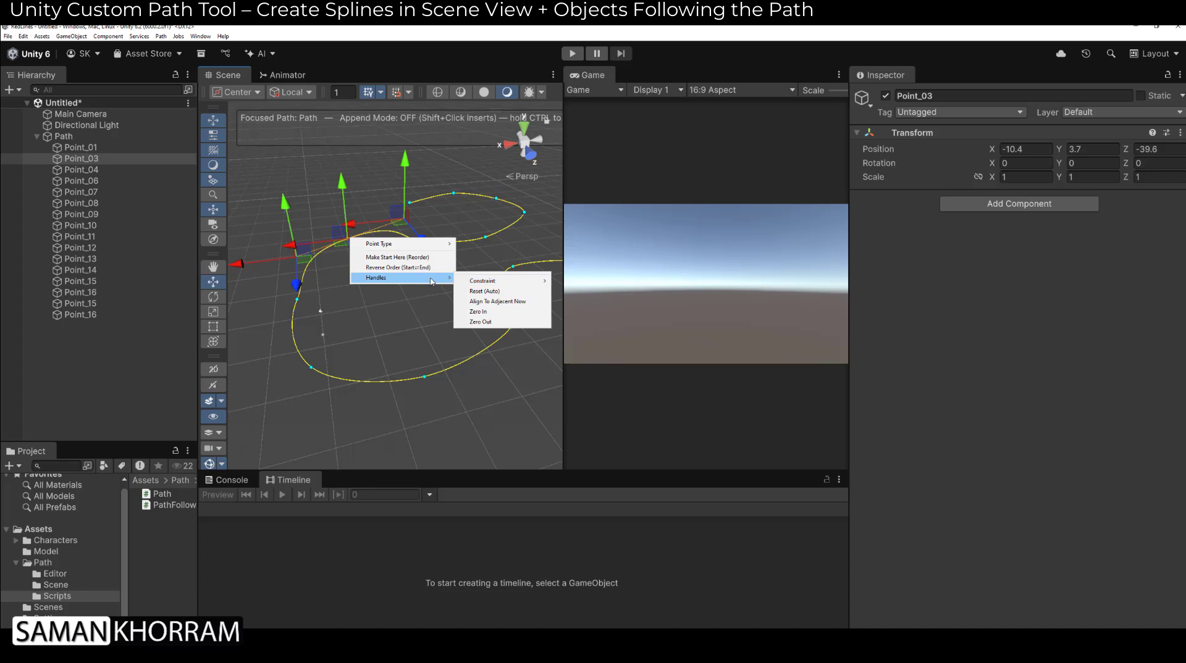
{"action": "left_click", "coordinate": [341, 254]}
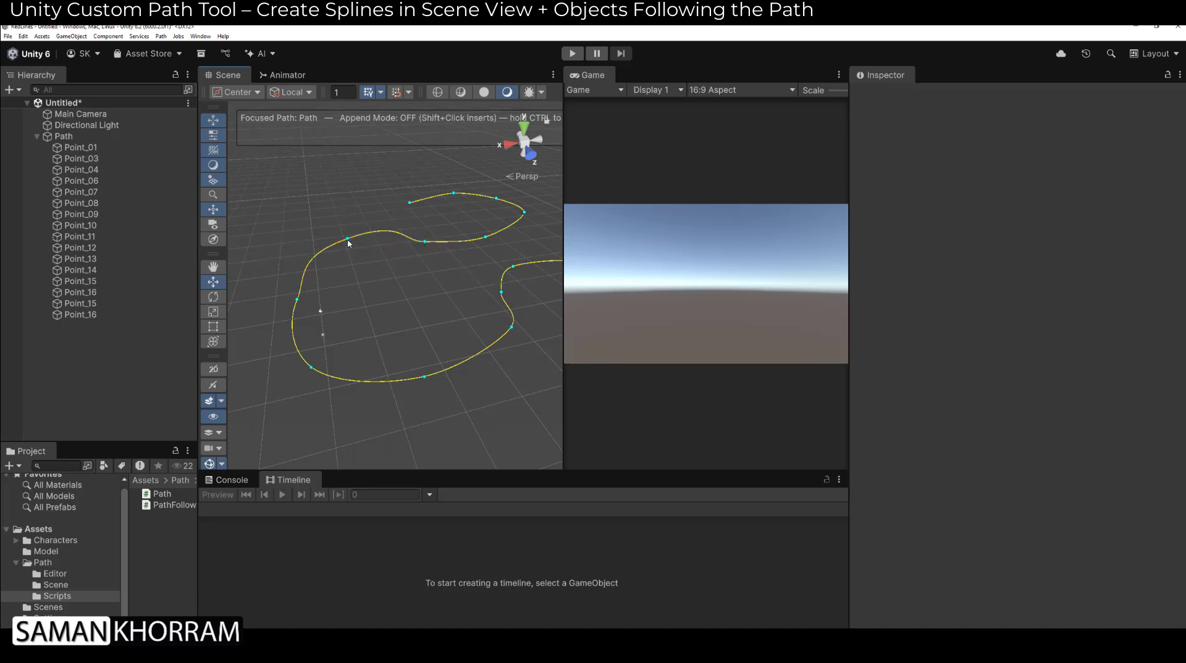
{"action": "right_click", "coordinate": [348, 241]}
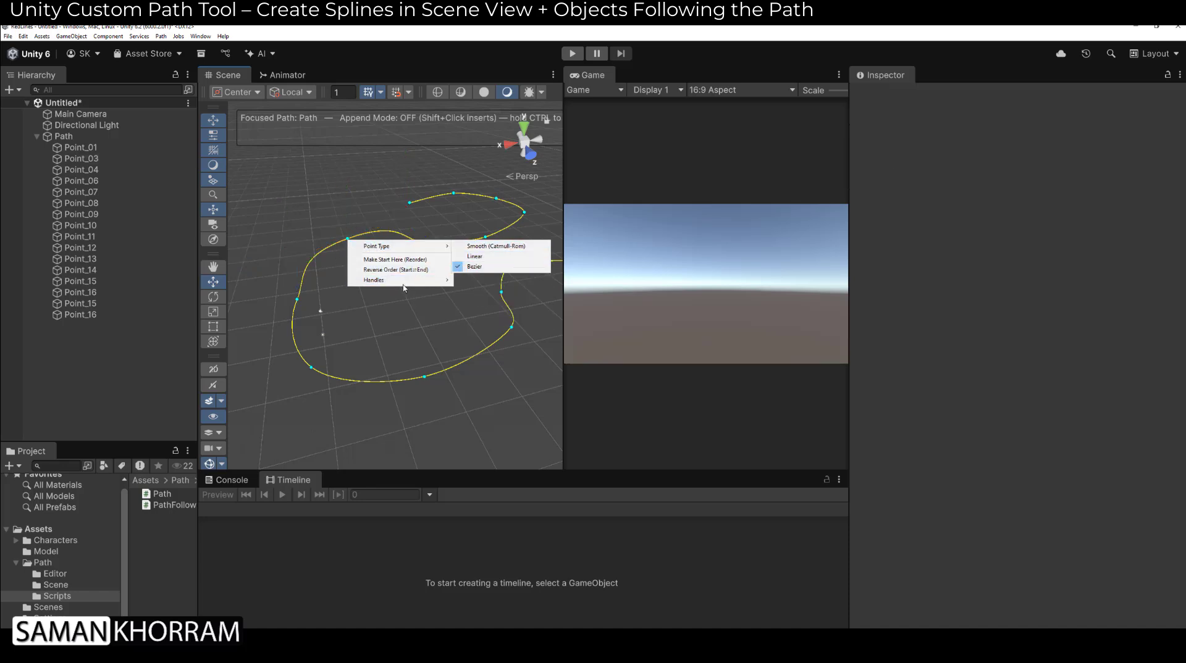
{"action": "mouse_move", "coordinate": [411, 283]}
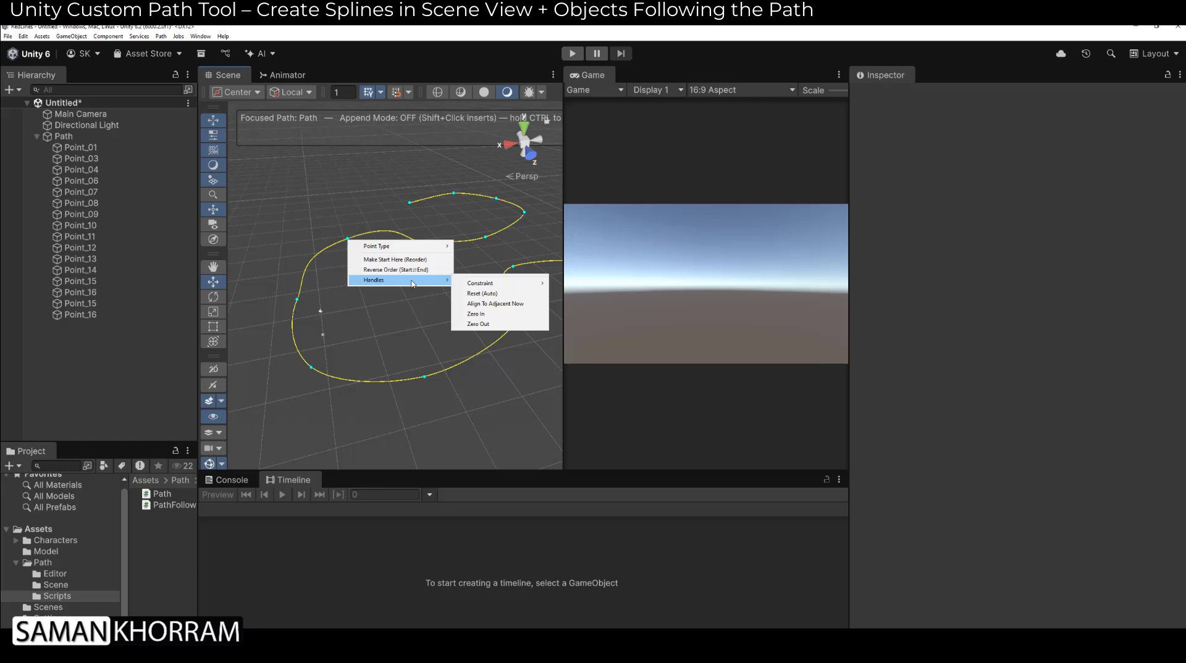
{"action": "left_click", "coordinate": [475, 314]}
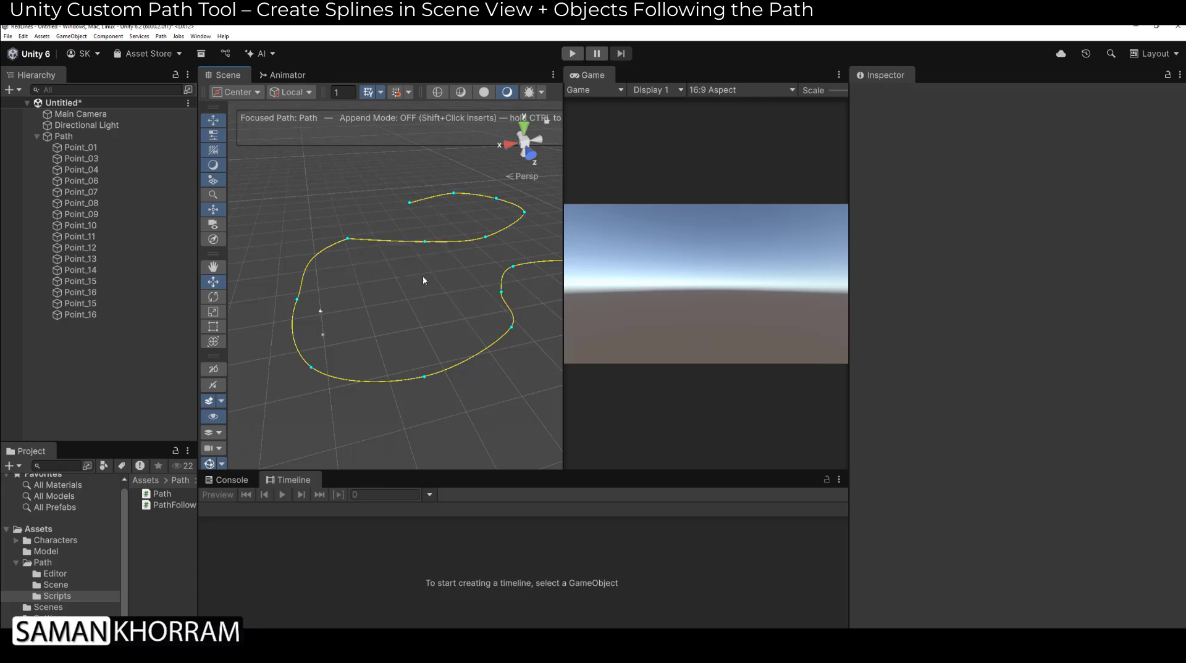
{"action": "right_click", "coordinate": [349, 242]}
{"action": "mouse_move", "coordinate": [432, 279]}
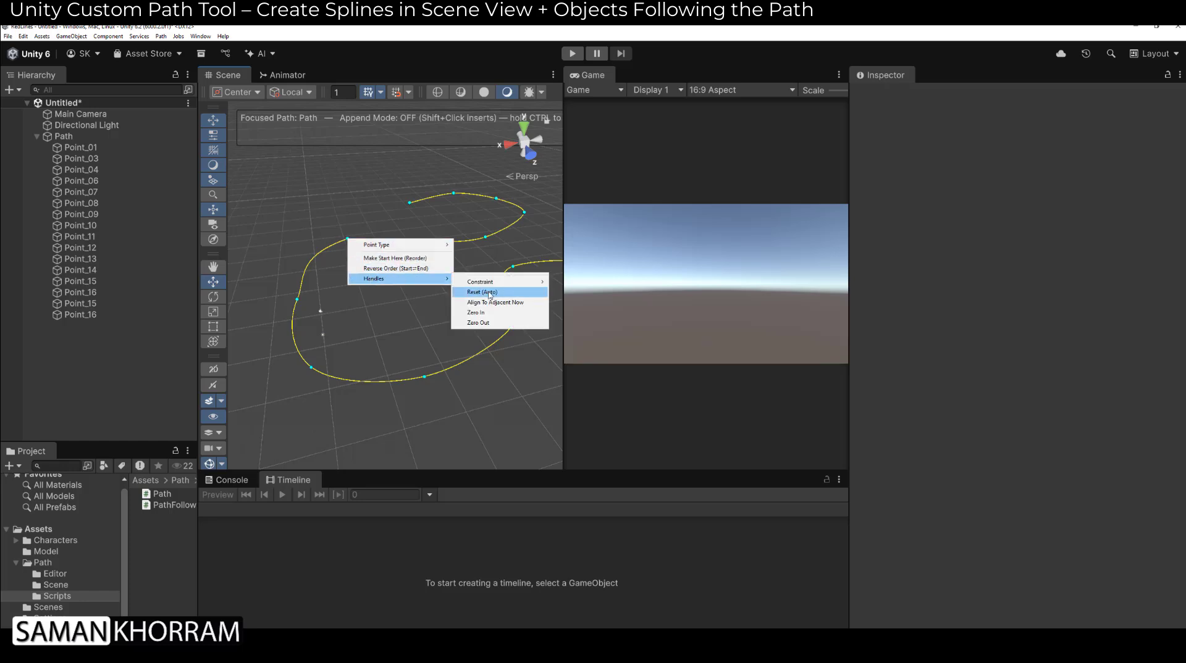
{"action": "left_click", "coordinate": [476, 312]}
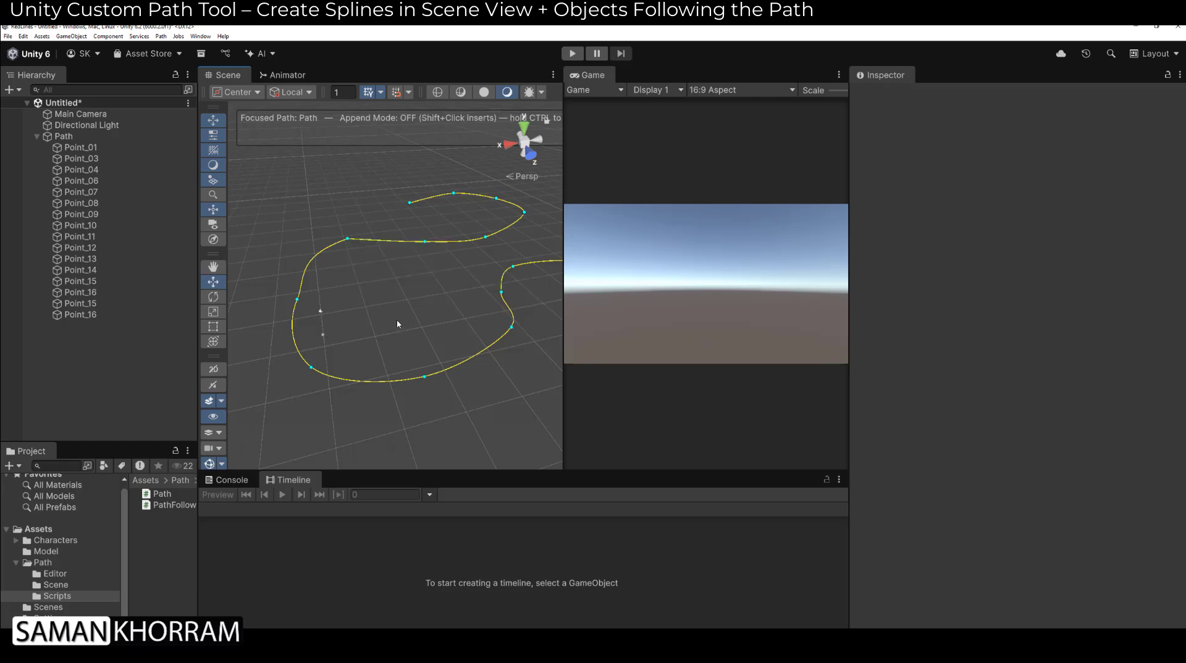
Apply Zero Out to the handles of Point_03 on the path.
{"action": "right_click", "coordinate": [347, 242]}
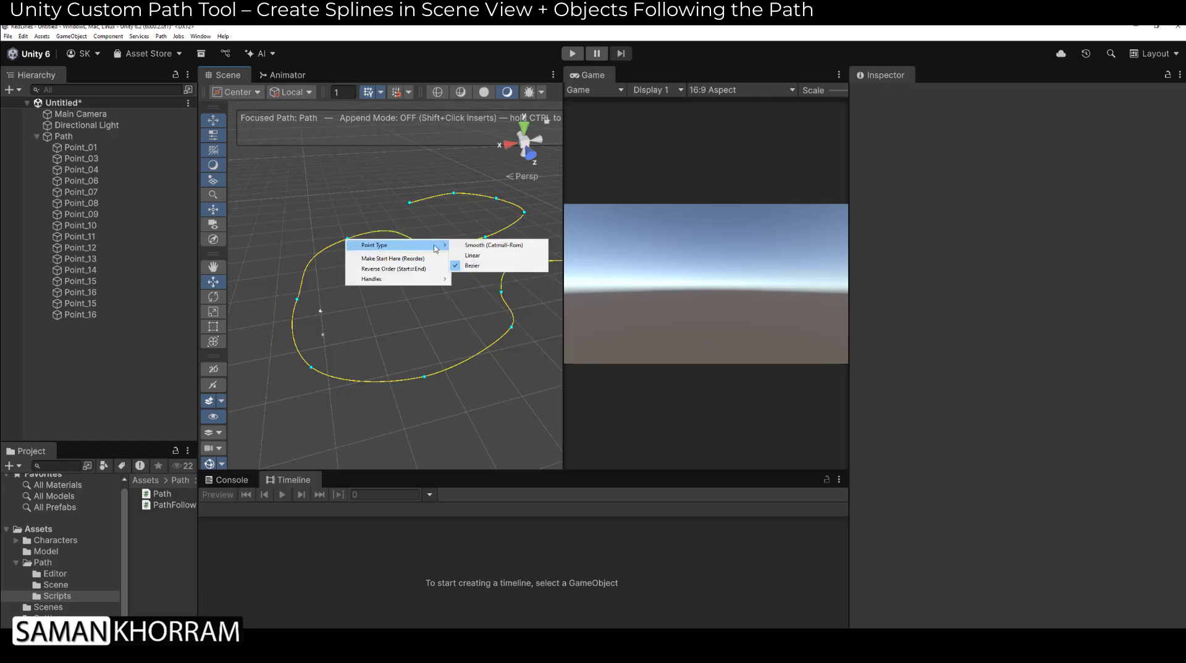
{"action": "mouse_move", "coordinate": [420, 279]}
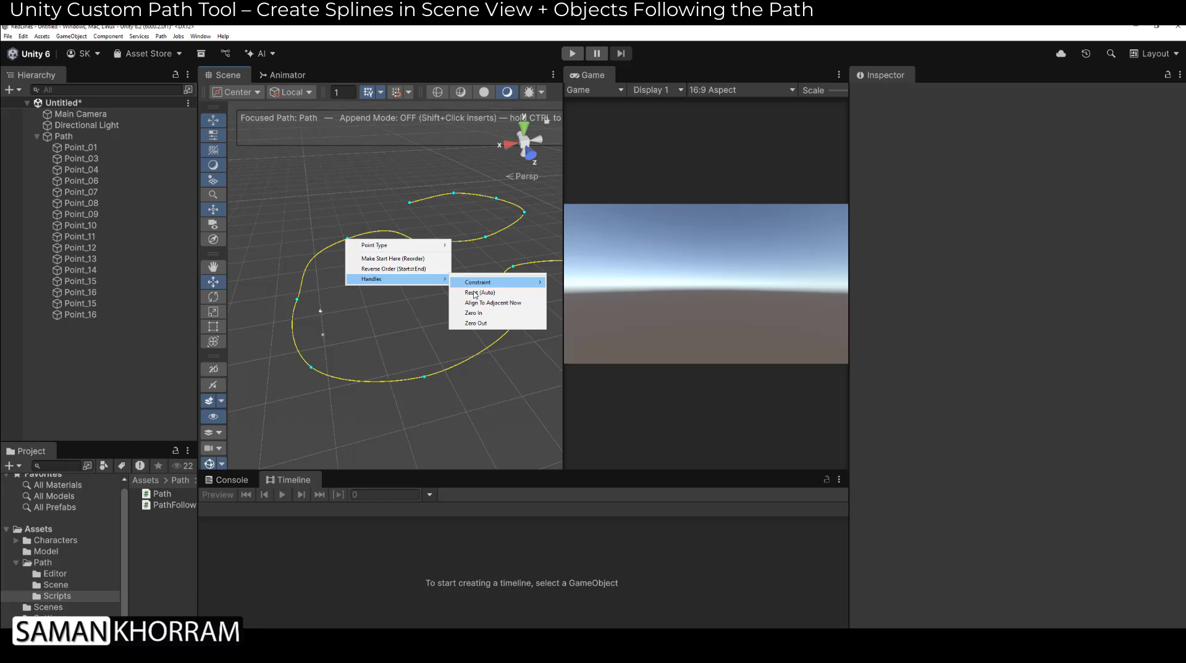
{"action": "left_click", "coordinate": [474, 323]}
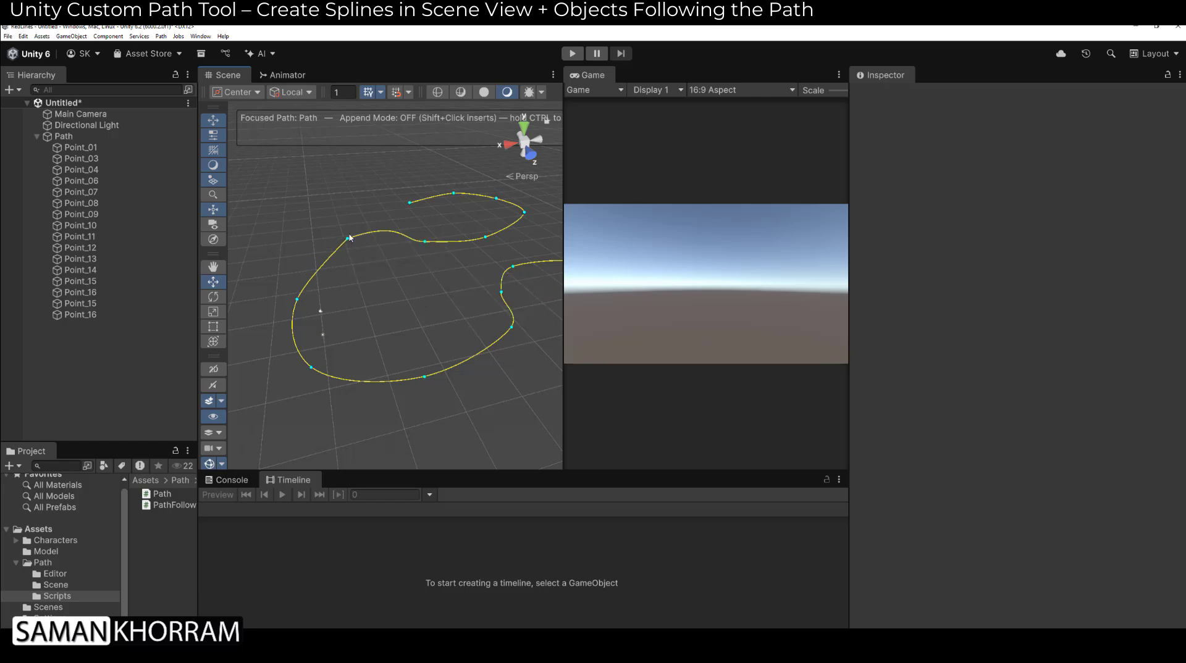
Align the handles of Point_03 to its adjacent points with Align To Adjacent Now.
{"action": "right_click", "coordinate": [347, 240]}
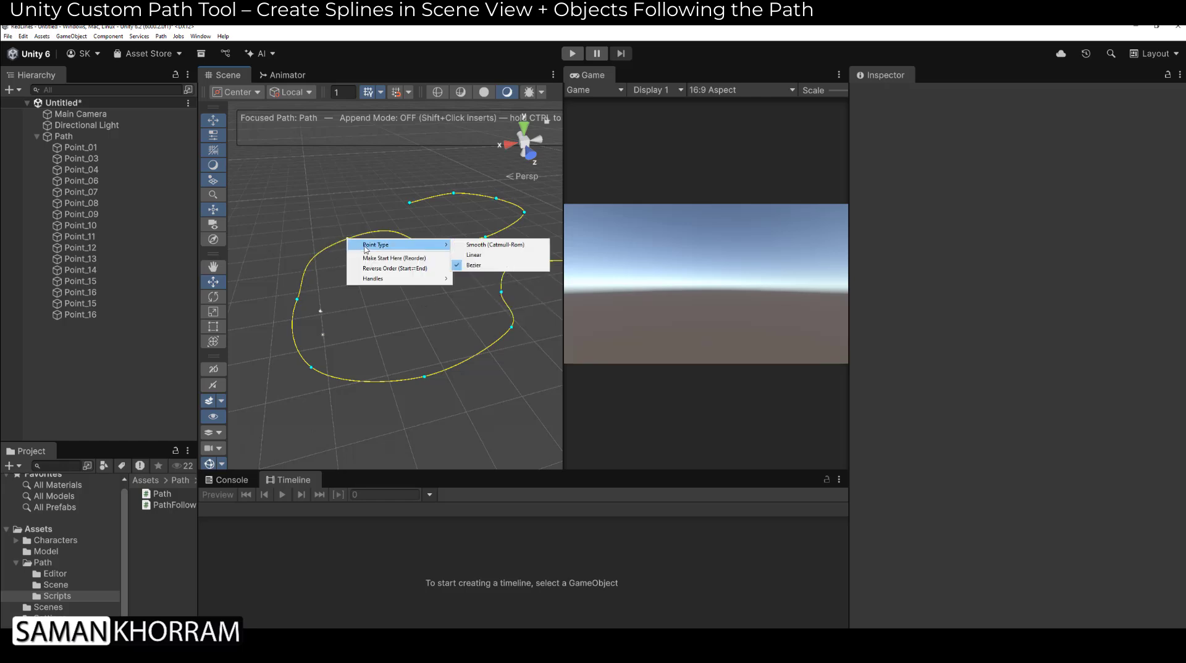
{"action": "mouse_move", "coordinate": [380, 278]}
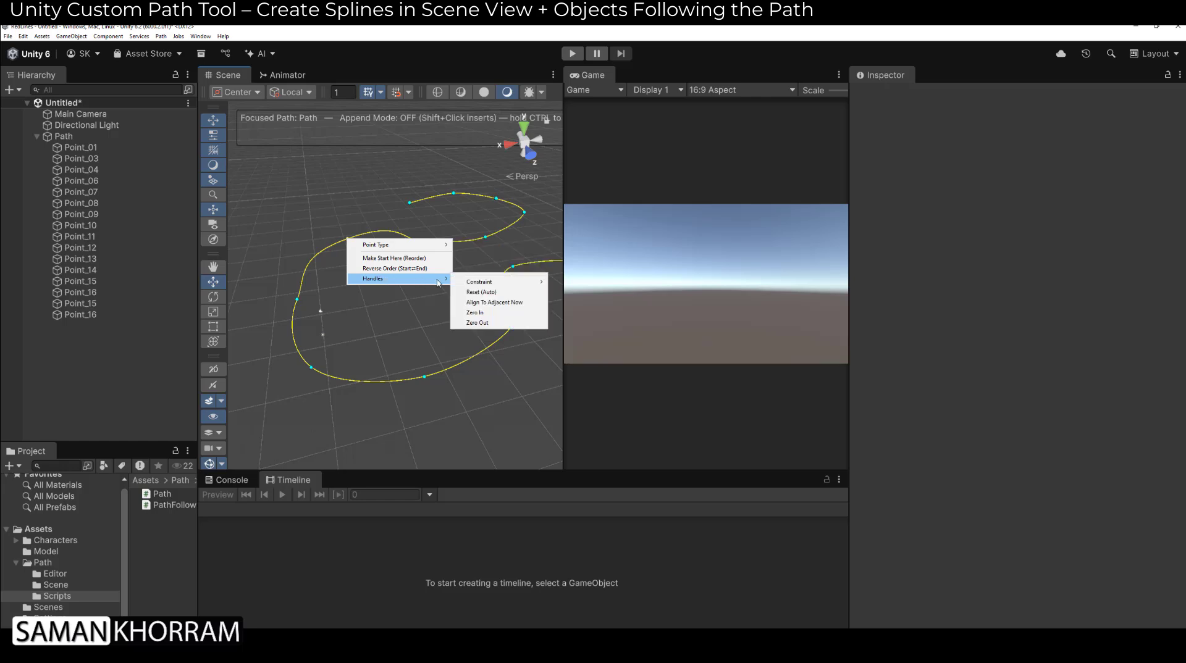
{"action": "left_click", "coordinate": [486, 302]}
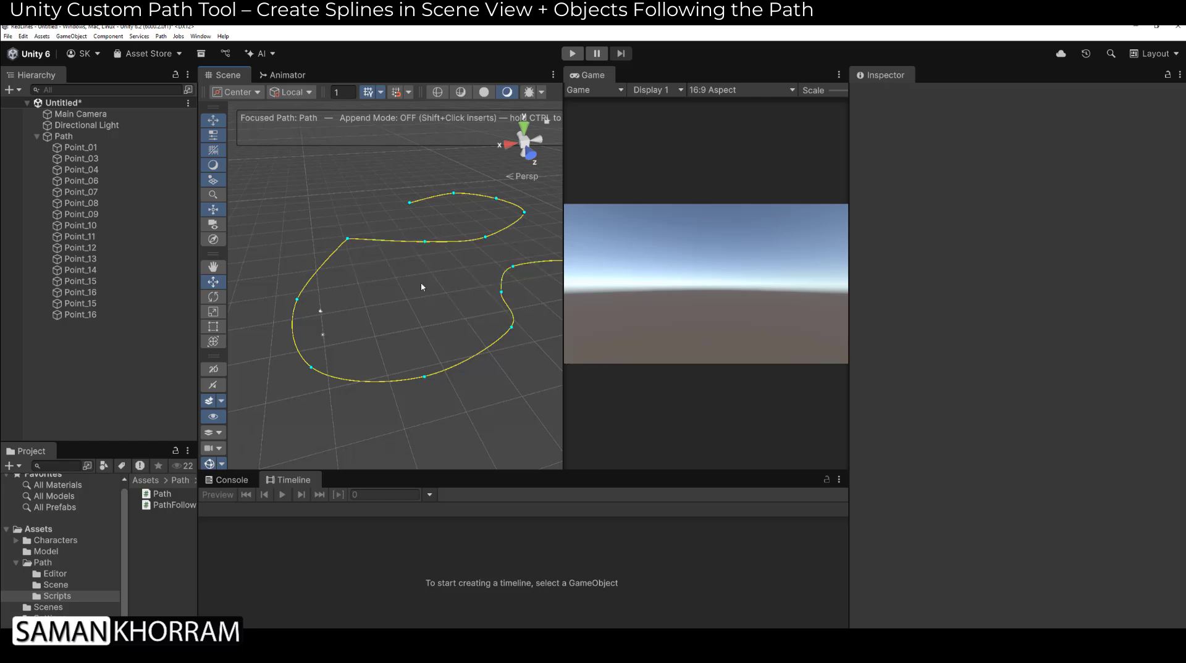
{"action": "left_click", "coordinate": [348, 240]}
{"action": "left_click", "coordinate": [342, 246]}
{"action": "right_click", "coordinate": [348, 240]}
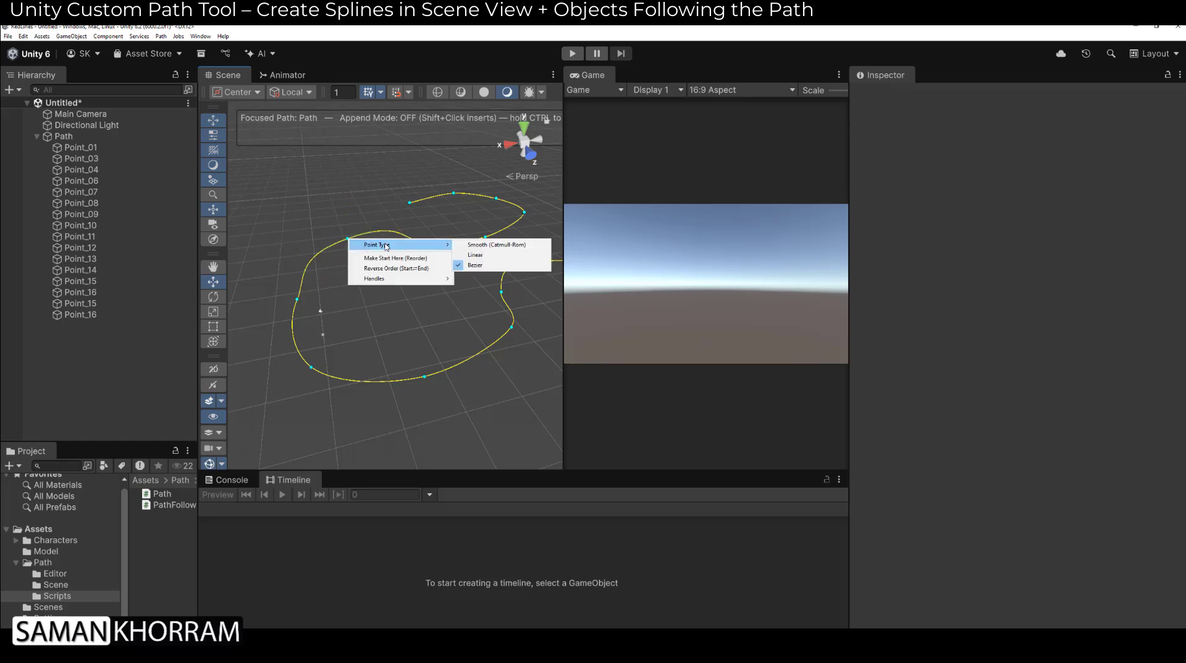
{"action": "mouse_move", "coordinate": [443, 282]}
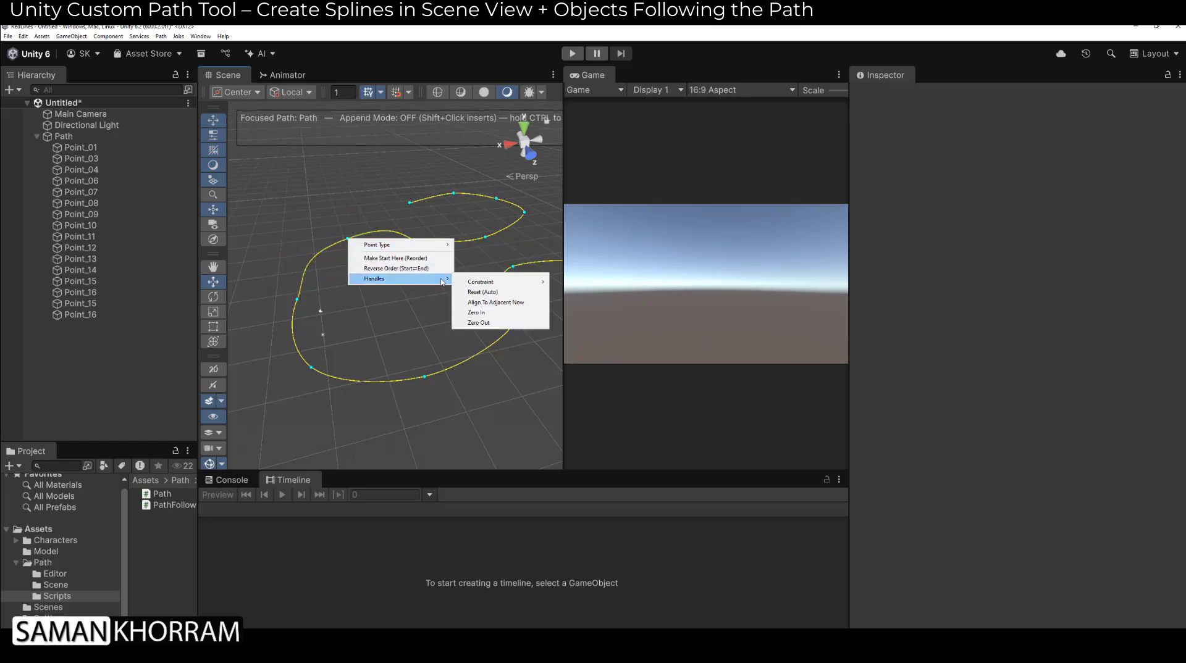
{"action": "left_click", "coordinate": [472, 303]}
{"action": "left_click", "coordinate": [347, 239]}
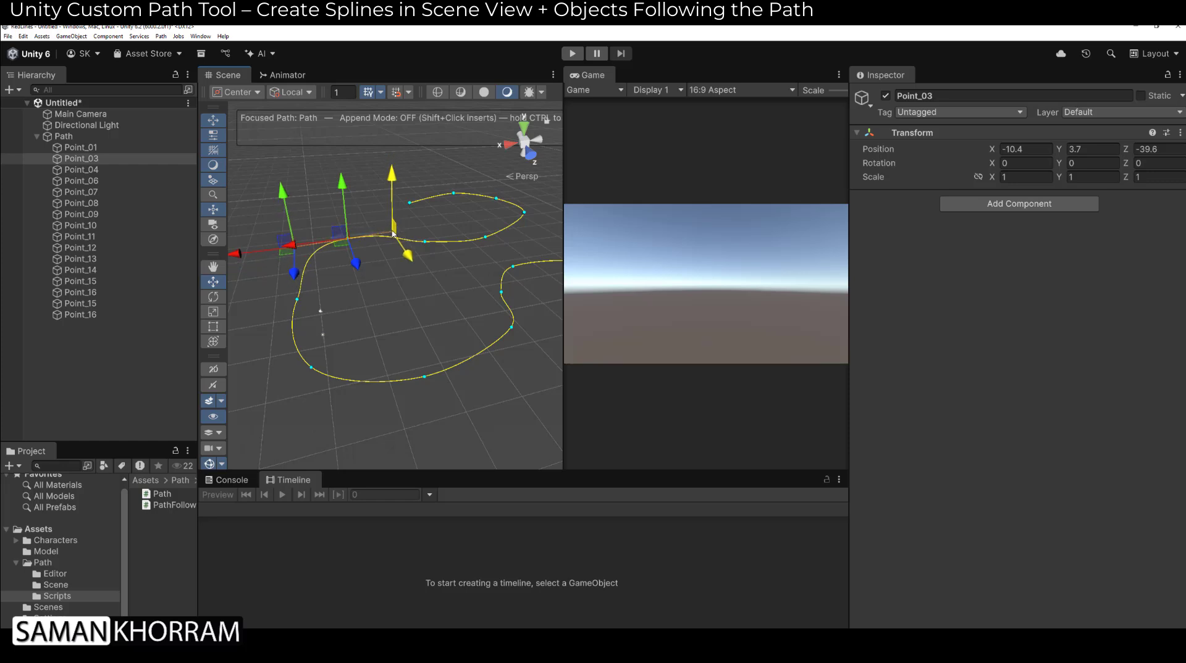
Make the Point_15 at X 2.7, Y 0, Z 4.5 the start of the path.
{"action": "mouse_move", "coordinate": [369, 265]}
{"action": "left_mouse_down", "text": "alt"}
{"action": "mouse_move", "coordinate": [417, 283]}
{"action": "mouse_move", "coordinate": [377, 270]}
{"action": "left_mouse_up", "text": "alt"}
{"action": "mouse_move", "coordinate": [398, 309]}
{"action": "right_mouse_down", "text": "alt"}
{"action": "mouse_move", "coordinate": [416, 286]}
{"action": "mouse_move", "coordinate": [391, 320]}
{"action": "right_mouse_up", "text": "alt"}
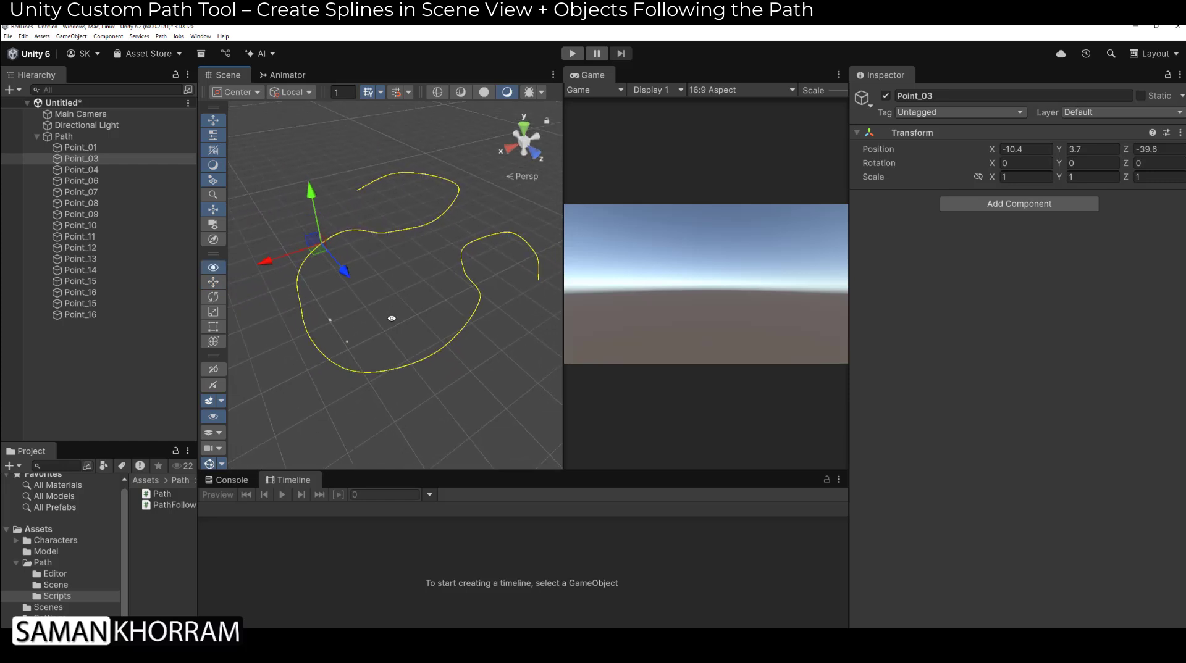
{"action": "left_click_drag", "start_coordinate": [392, 320], "coordinate": [405, 314], "text": "alt"}
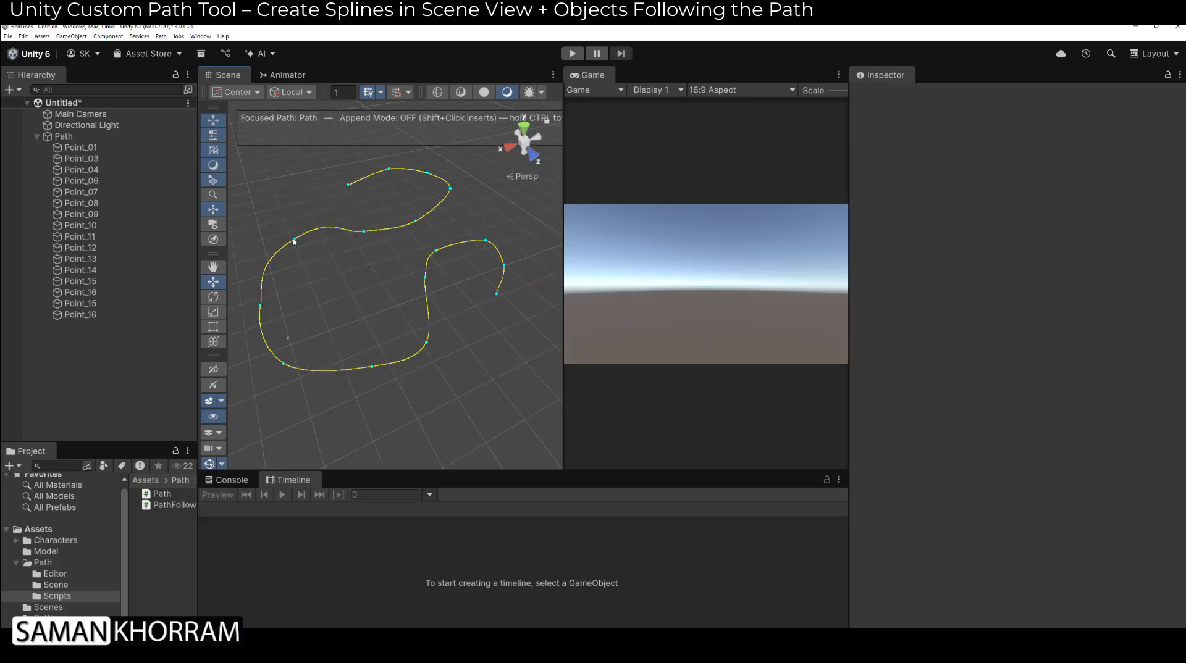
{"action": "left_click", "coordinate": [294, 240]}
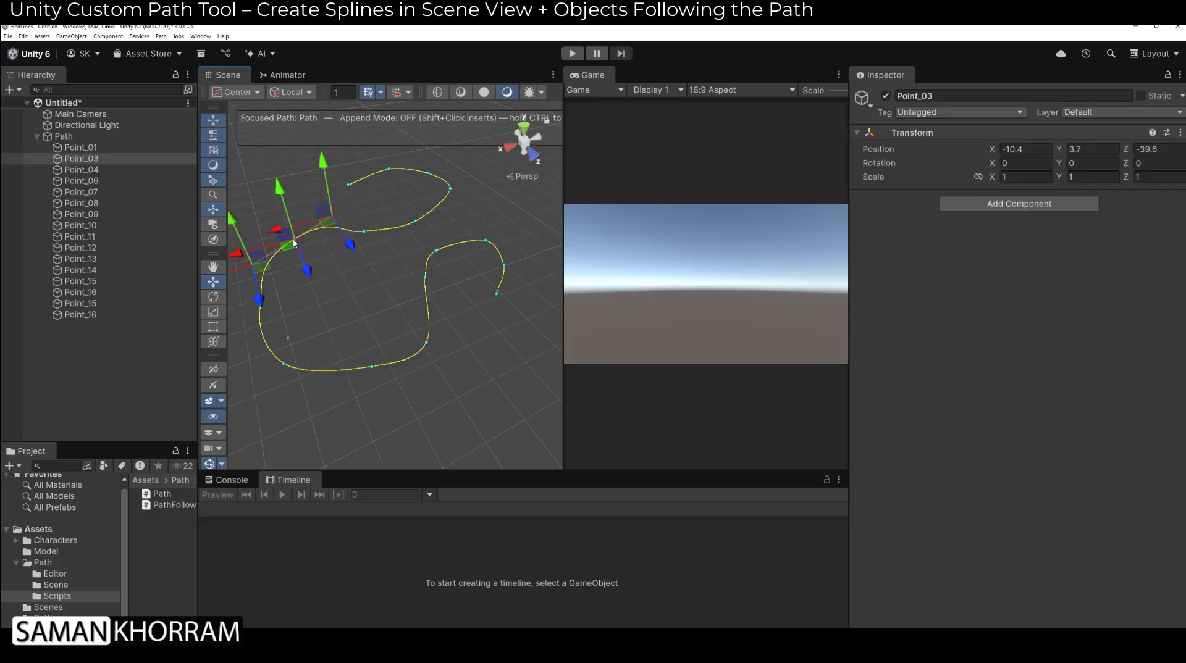
{"action": "left_click", "coordinate": [272, 318]}
{"action": "left_click", "coordinate": [285, 365]}
{"action": "right_click", "coordinate": [285, 365]}
{"action": "mouse_move", "coordinate": [304, 374]}
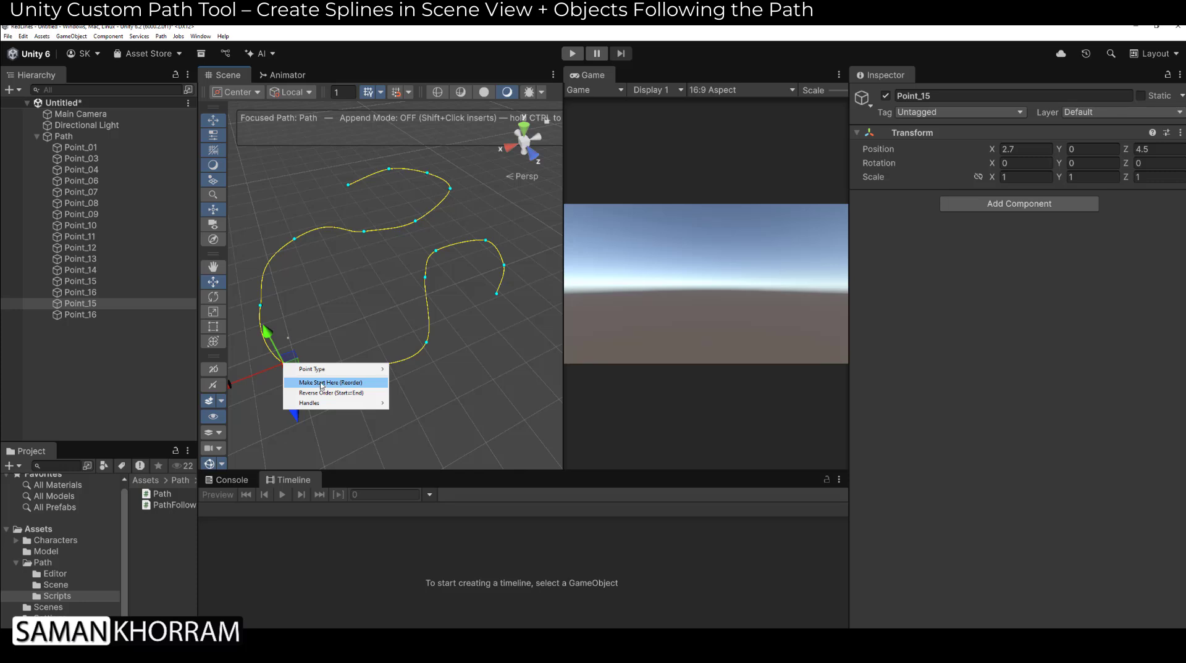
{"action": "left_click", "coordinate": [320, 384]}
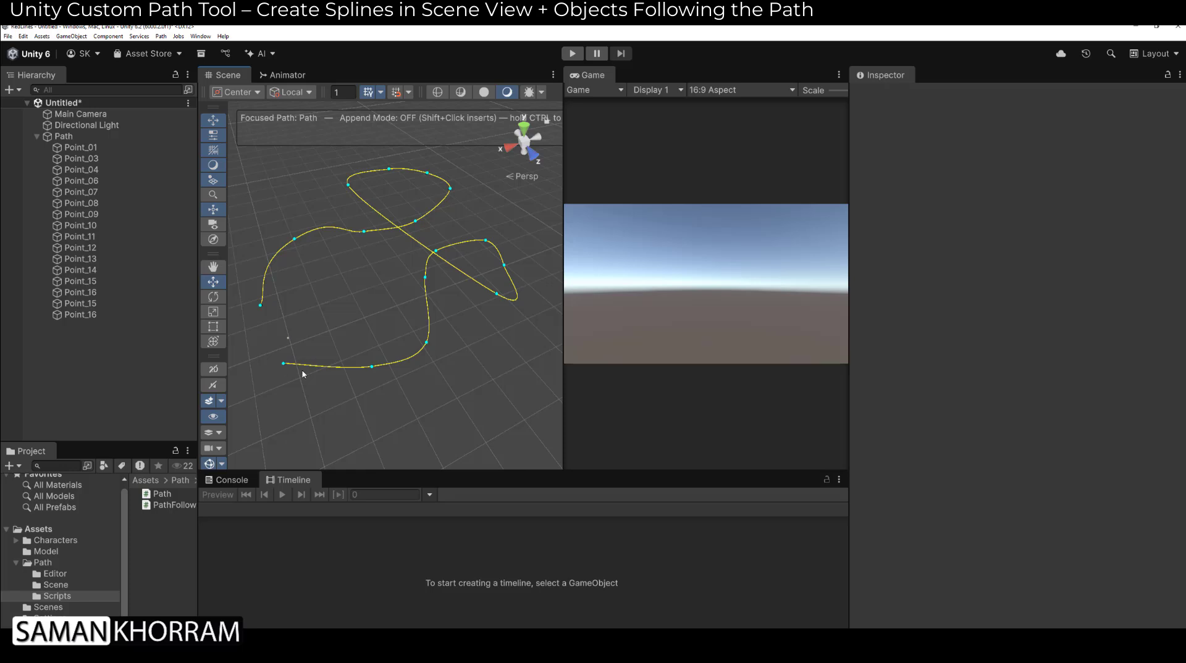
Undo the change of the path's start point.
{"action": "key", "text": "ctrl+z"}
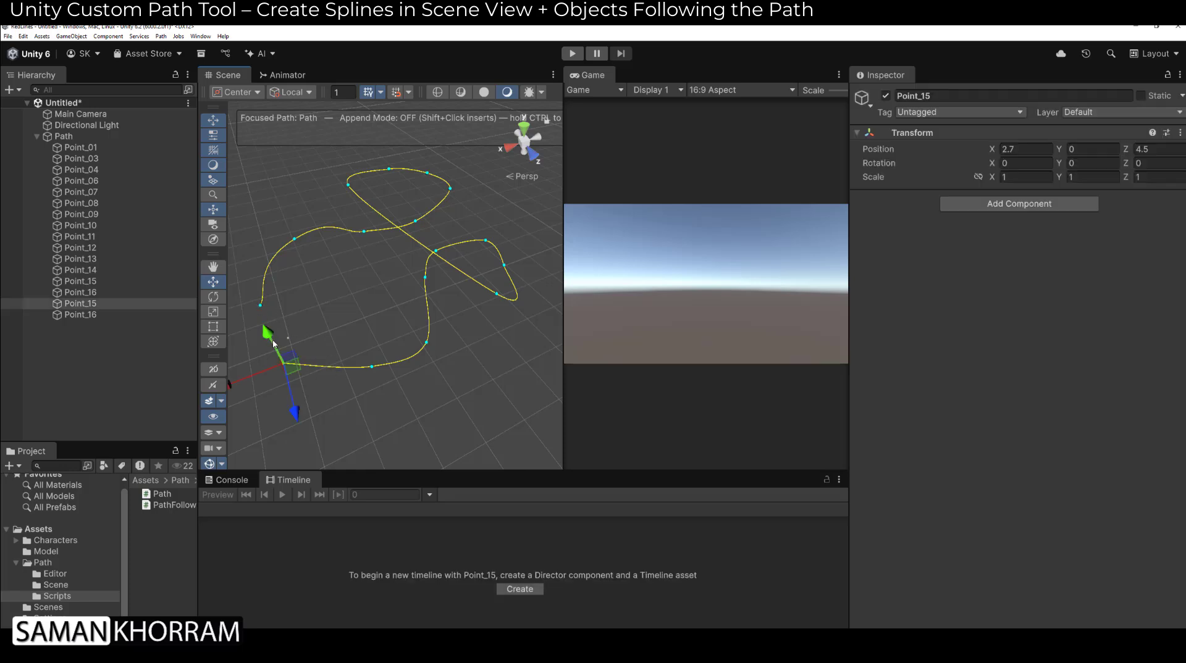
{"action": "key", "text": "ctrl+z"}
{"action": "key", "text": "ctrl+z"}
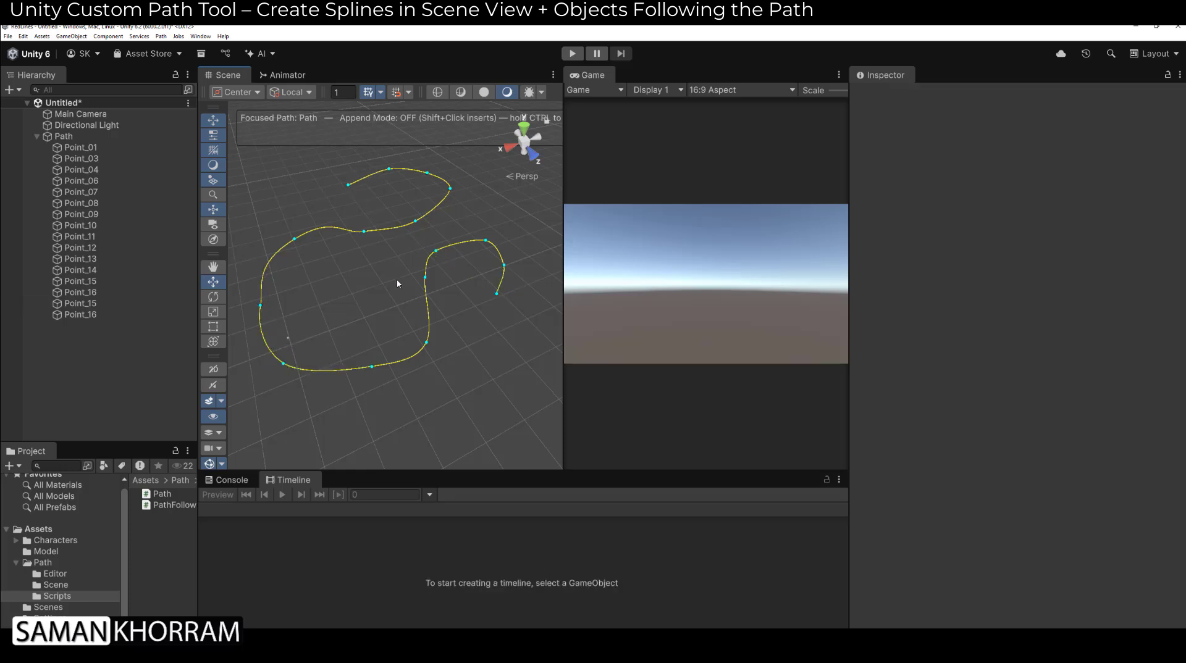
Delete Point_12, Point_11 and Point_10 at the end of the path.
{"action": "left_click", "coordinate": [496, 293]}
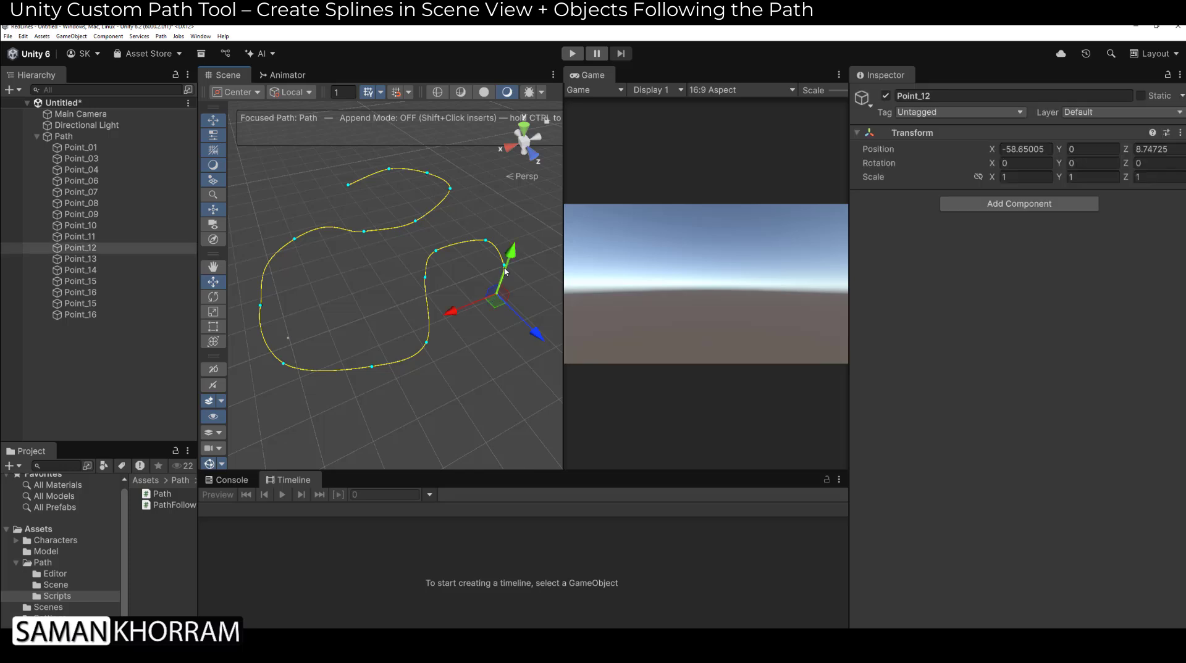
{"action": "key", "text": "Delete"}
{"action": "left_click", "coordinate": [504, 266]}
{"action": "key", "text": "Delete"}
{"action": "left_click", "coordinate": [485, 241]}
{"action": "key", "text": "Delete"}
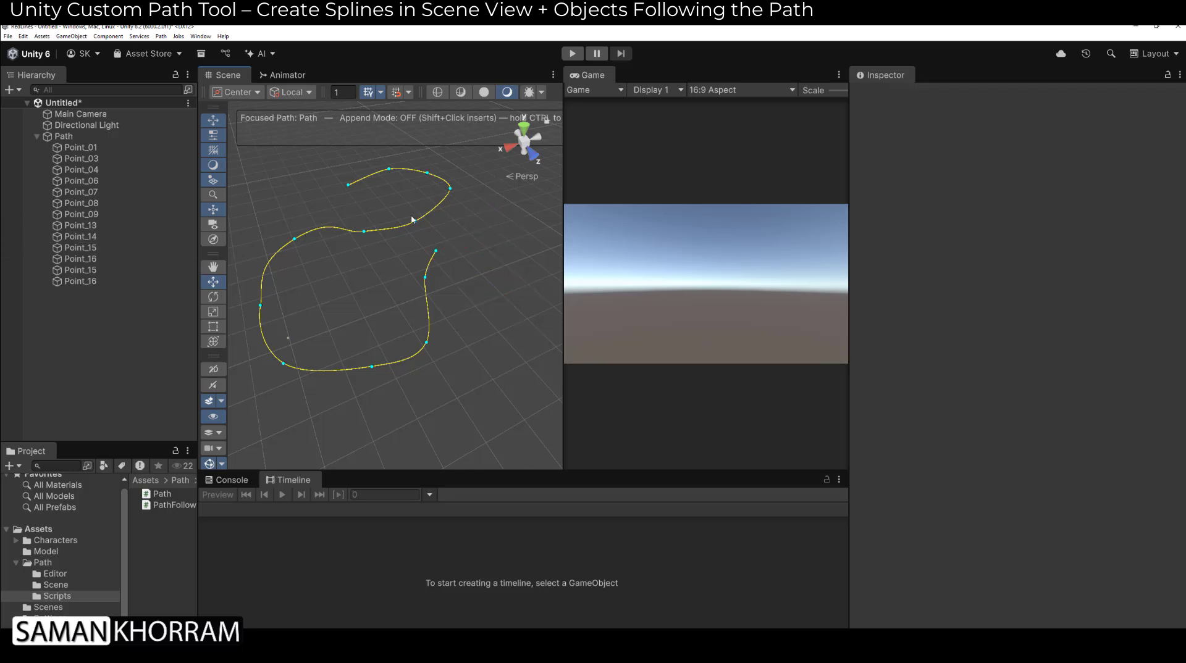
Delete Point_13, Point_14 and the Point_15 and Point_16 that form the far loop at the path's other end.
{"action": "left_click", "coordinate": [390, 169]}
{"action": "key", "text": "Delete"}
{"action": "left_click", "coordinate": [427, 173]}
{"action": "key", "text": "Delete"}
{"action": "left_click", "coordinate": [450, 189]}
{"action": "key", "text": "Delete"}
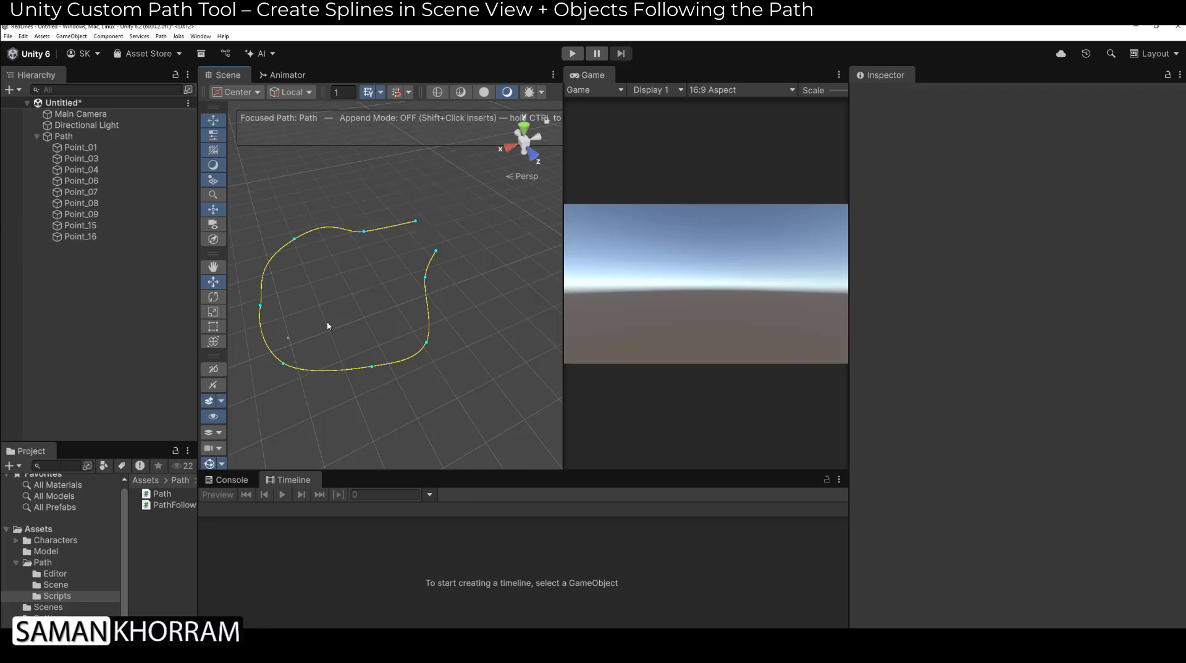
Reorder the shortened path so that it starts at Point_15.
{"action": "left_click", "coordinate": [284, 364]}
{"action": "right_click", "coordinate": [284, 365]}
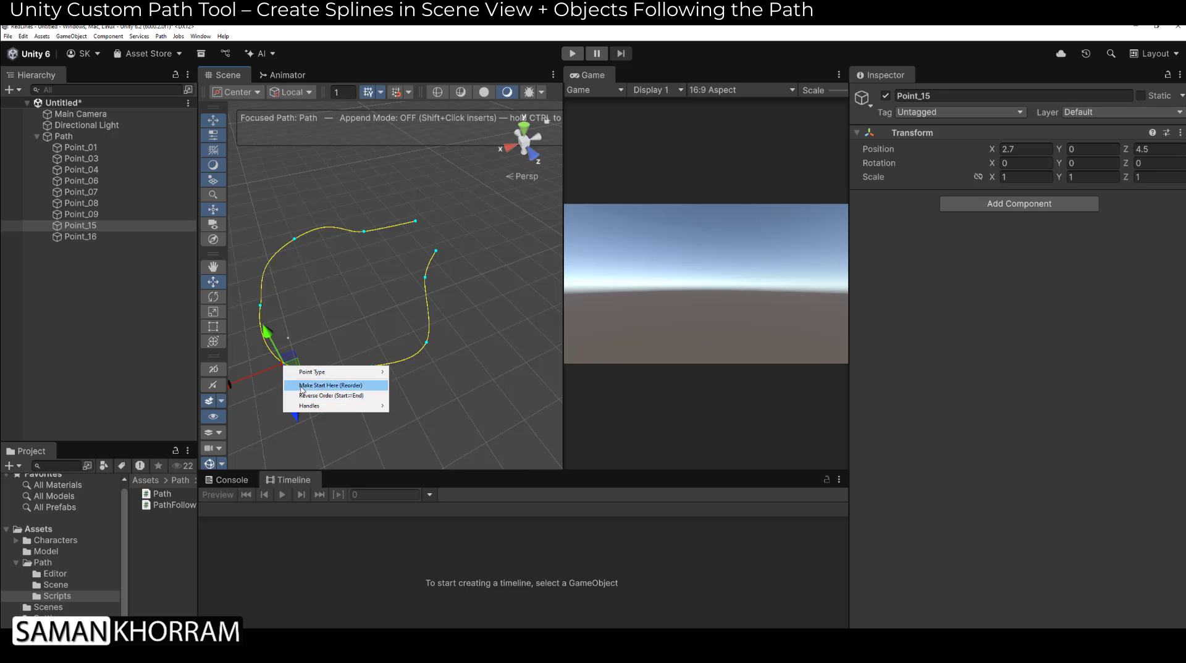
{"action": "left_click", "coordinate": [321, 386]}
{"action": "left_click", "coordinate": [341, 393]}
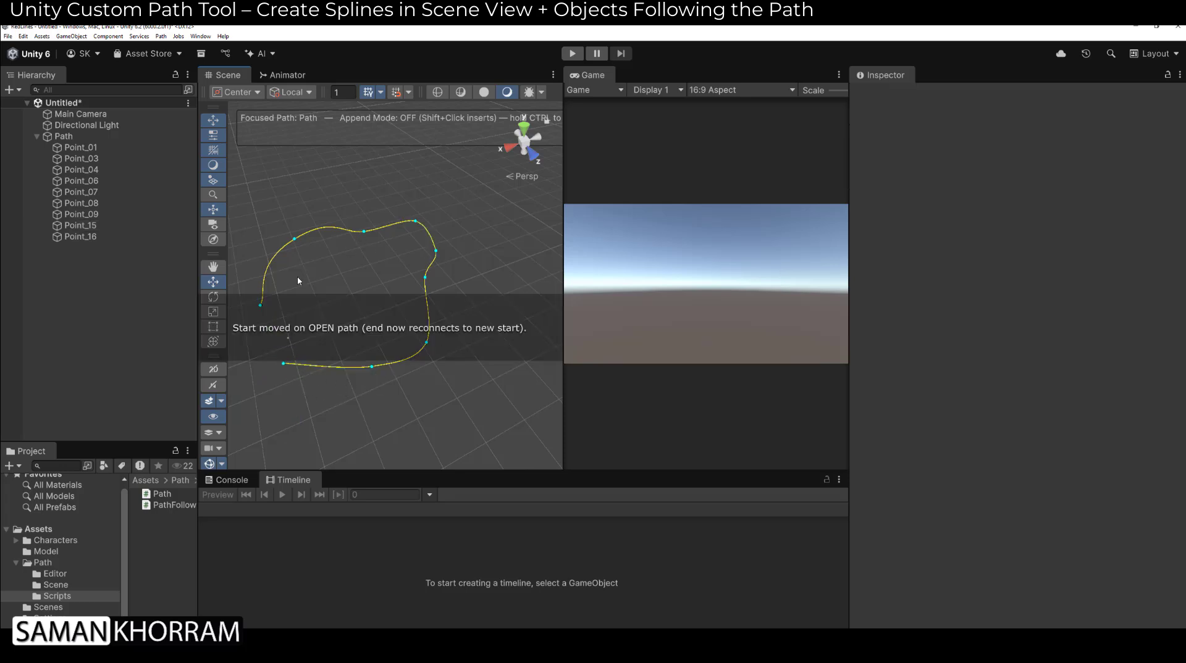
Make Point_16, at X -35.1, Y 0, Z -38.4, the start of the path.
{"action": "left_click", "coordinate": [364, 232]}
{"action": "right_click", "coordinate": [364, 231]}
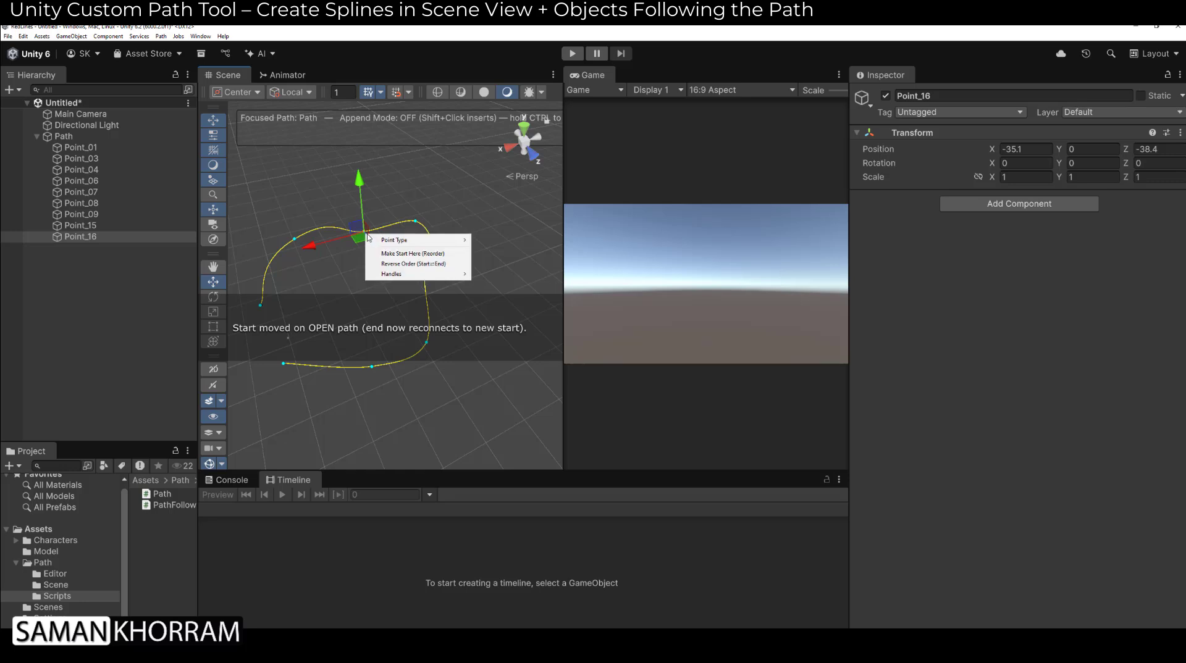
{"action": "left_click", "coordinate": [389, 256]}
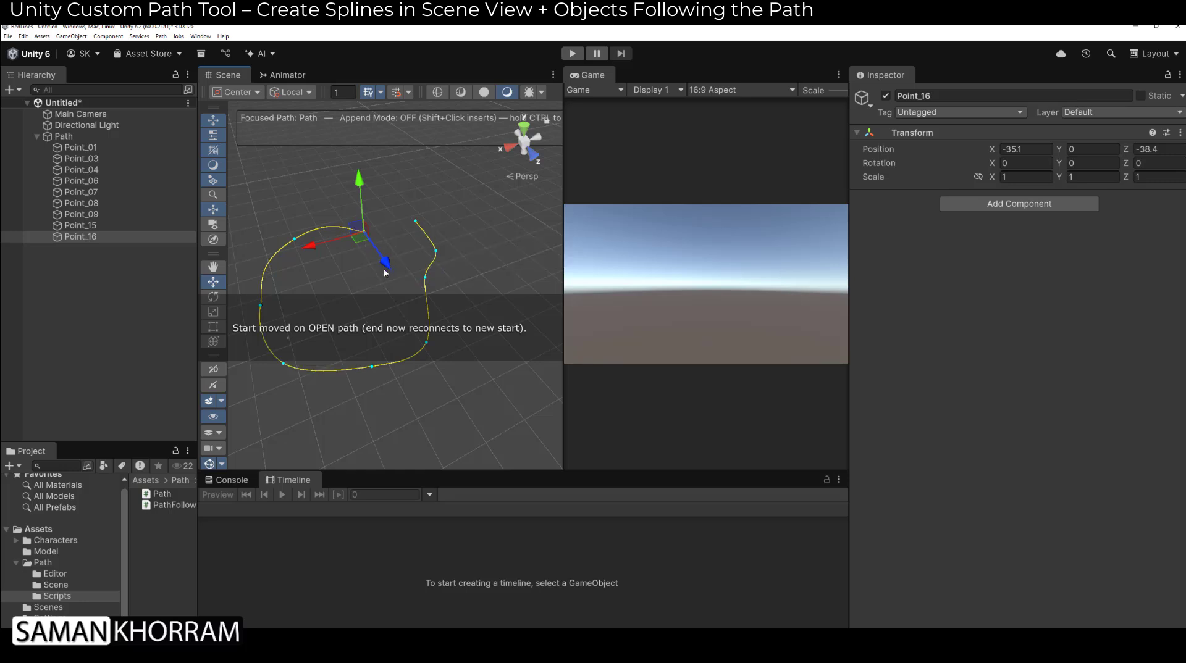
{"action": "left_click", "coordinate": [425, 292]}
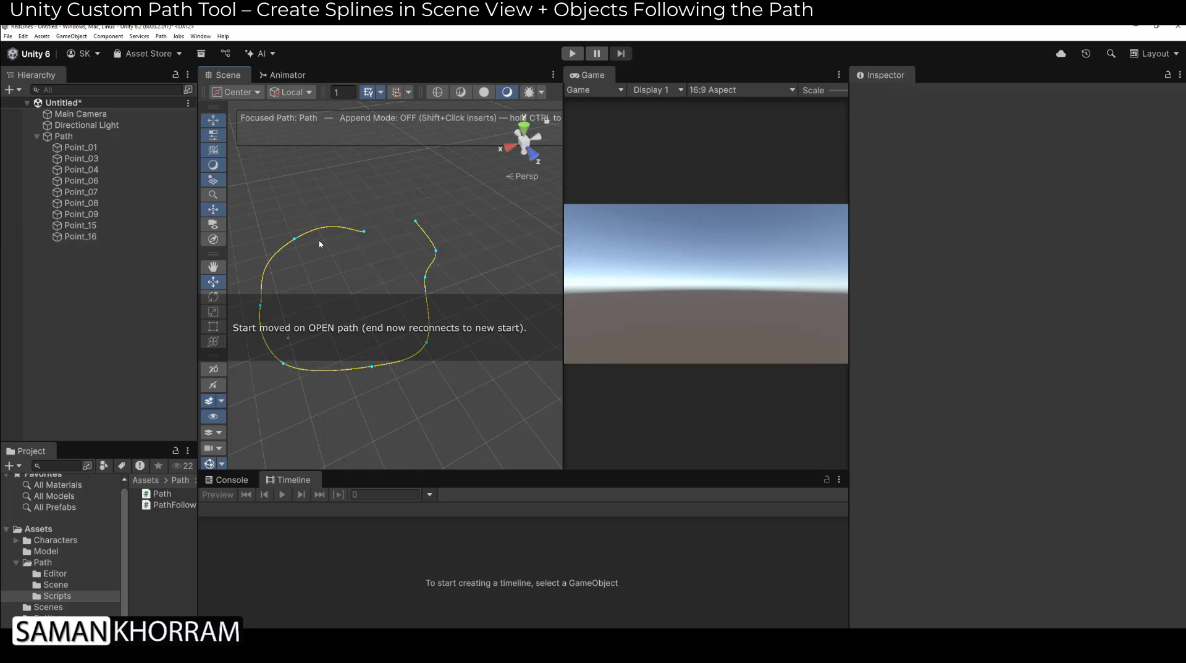
{"action": "left_click", "coordinate": [363, 249]}
{"action": "left_click_drag", "start_coordinate": [368, 247], "coordinate": [375, 240], "text": "alt"}
{"action": "left_click", "coordinate": [366, 240]}
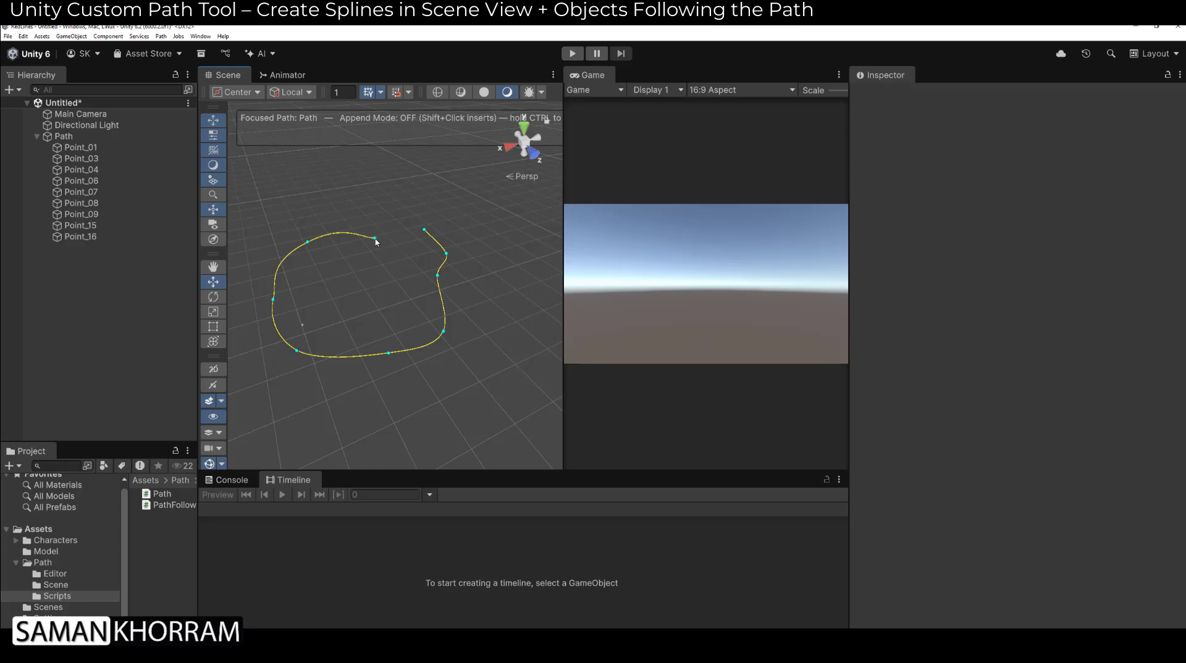
{"action": "left_click_drag", "start_coordinate": [364, 268], "coordinate": [324, 239], "text": "alt"}
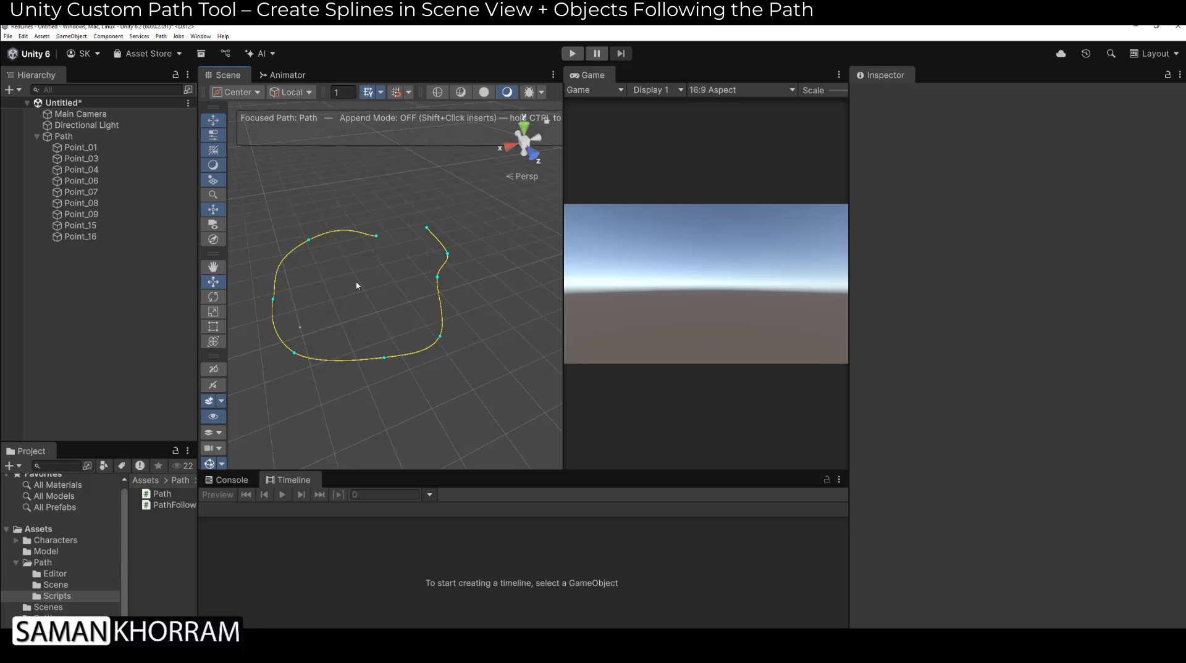
Place the jetcent model from the project's Model folder into the scene, inside the path loop.
{"action": "left_click_drag", "start_coordinate": [376, 268], "coordinate": [358, 236], "text": "alt"}
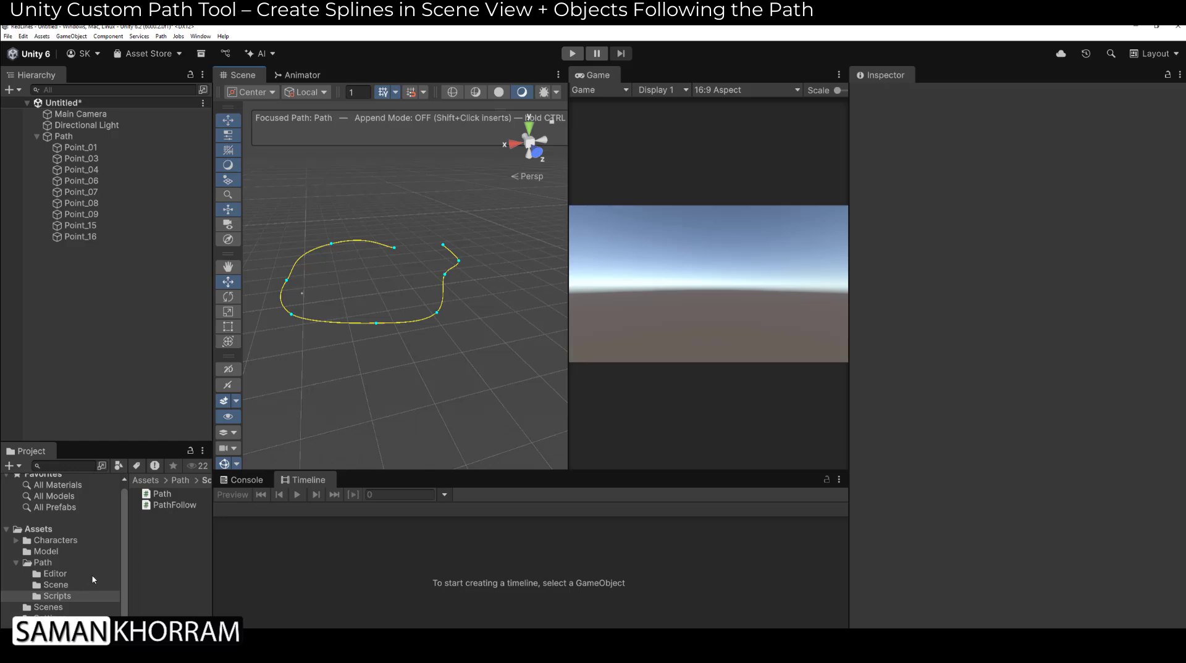
{"action": "left_click", "coordinate": [54, 563]}
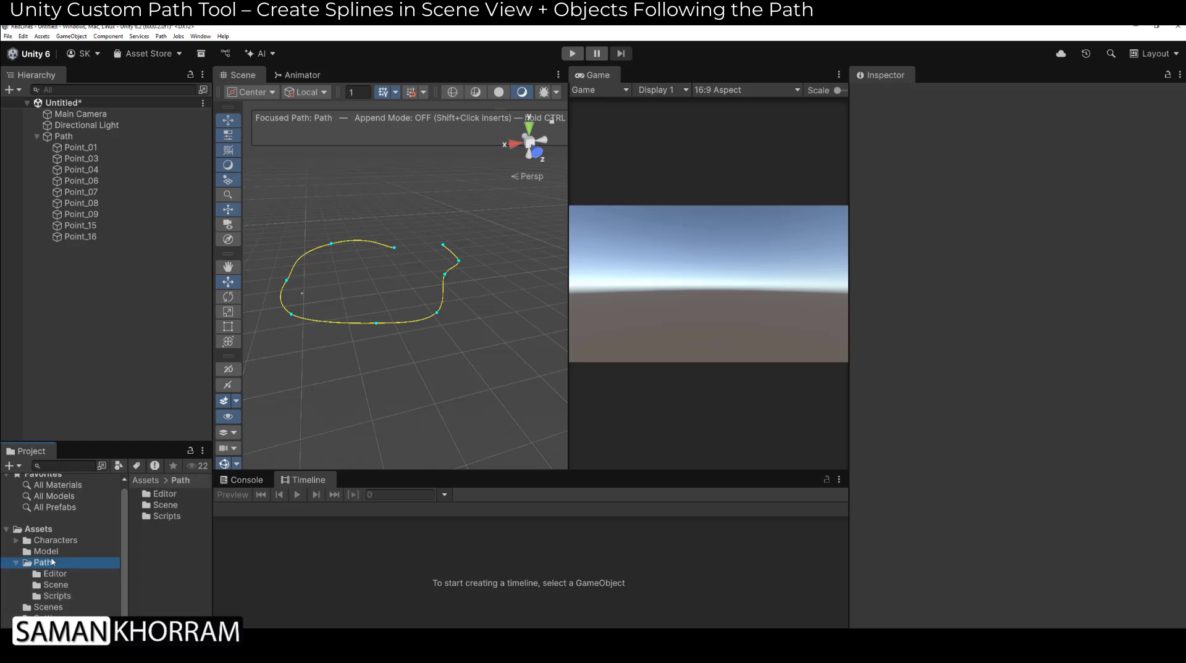
{"action": "left_click", "coordinate": [53, 555]}
{"action": "left_click_drag", "start_coordinate": [164, 498], "coordinate": [363, 285]}
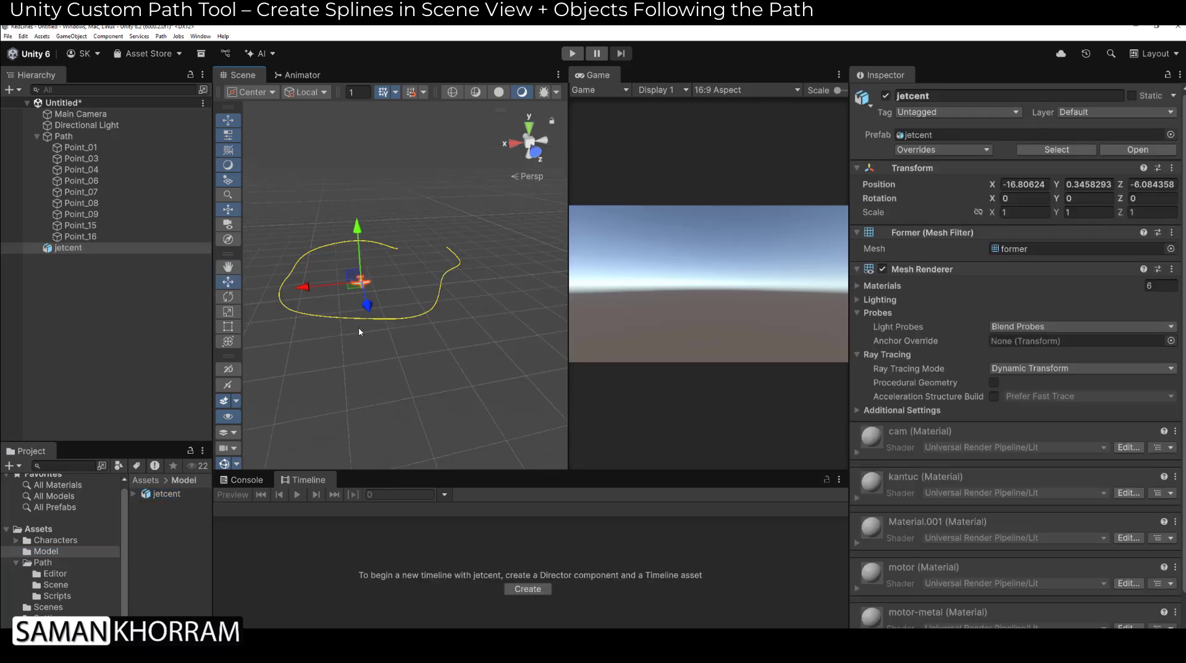
{"action": "middle_click_drag", "start_coordinate": [358, 328], "coordinate": [389, 331]}
{"action": "left_click_drag", "start_coordinate": [389, 331], "coordinate": [368, 336], "text": "alt"}
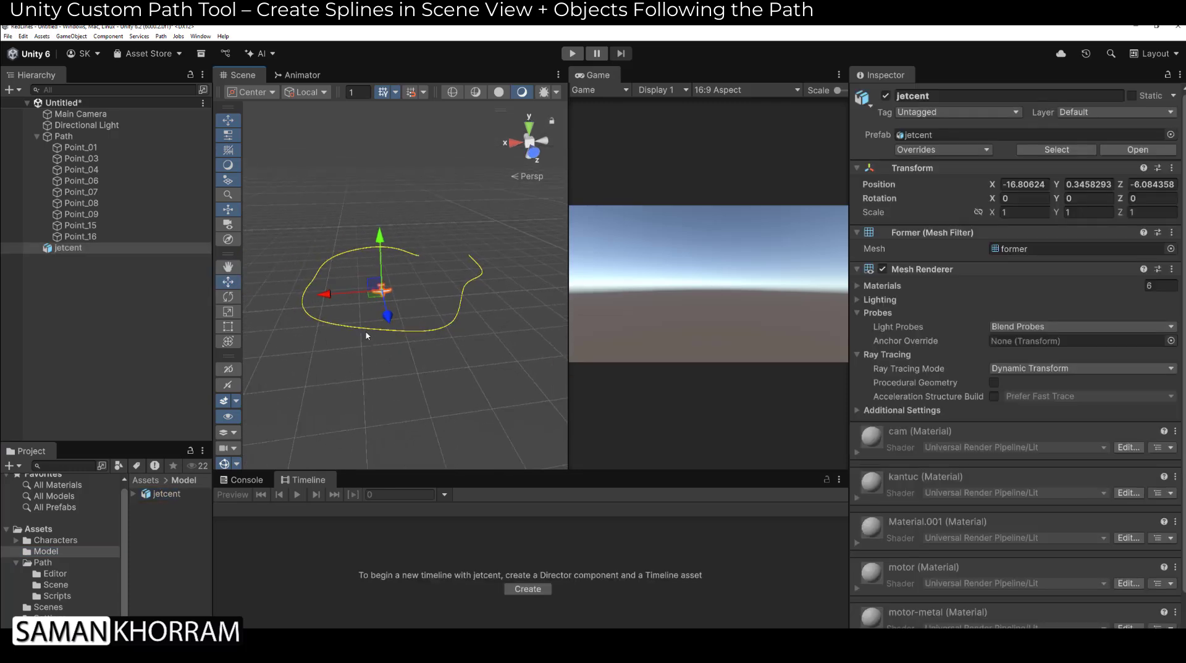
{"action": "scroll", "coordinate": [435, 307], "scroll_direction": "up", "scroll_amount": 1}
{"action": "mouse_move", "coordinate": [413, 306]}
{"action": "middle_mouse_down"}
{"action": "mouse_move", "coordinate": [402, 304]}
{"action": "mouse_move", "coordinate": [432, 309]}
{"action": "middle_mouse_up"}
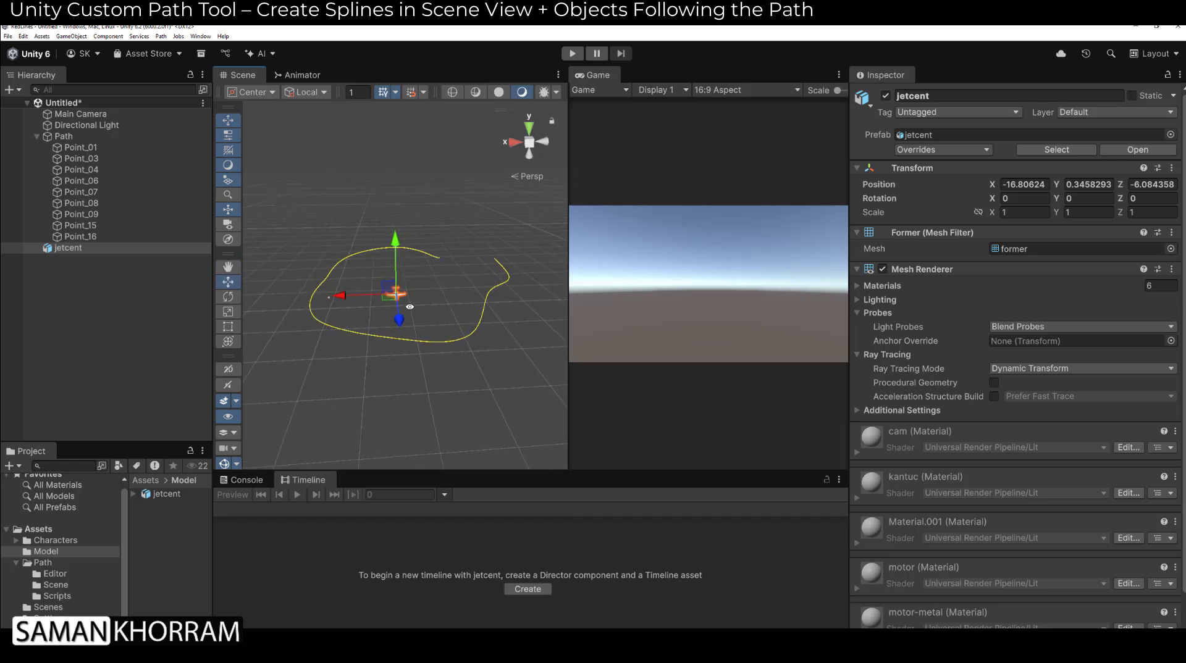
Reset the jetcent object's transform to the world origin.
{"action": "left_click", "coordinate": [1172, 168]}
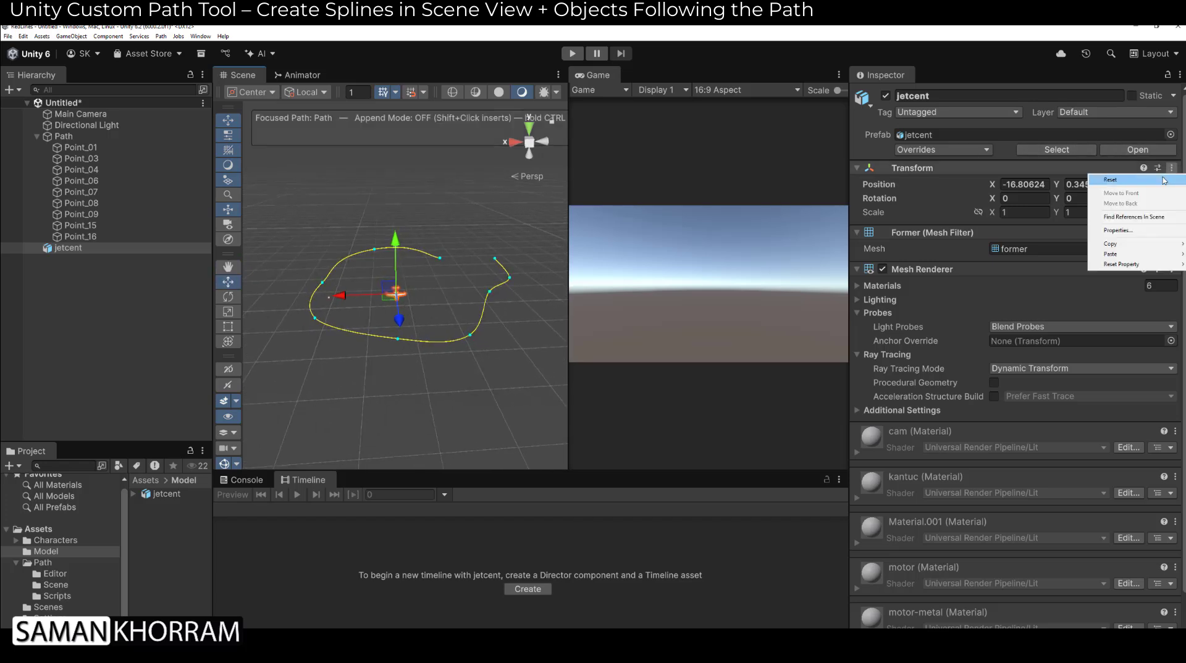
{"action": "left_click", "coordinate": [1109, 180]}
{"action": "left_click_drag", "start_coordinate": [460, 285], "coordinate": [357, 312], "text": "alt"}
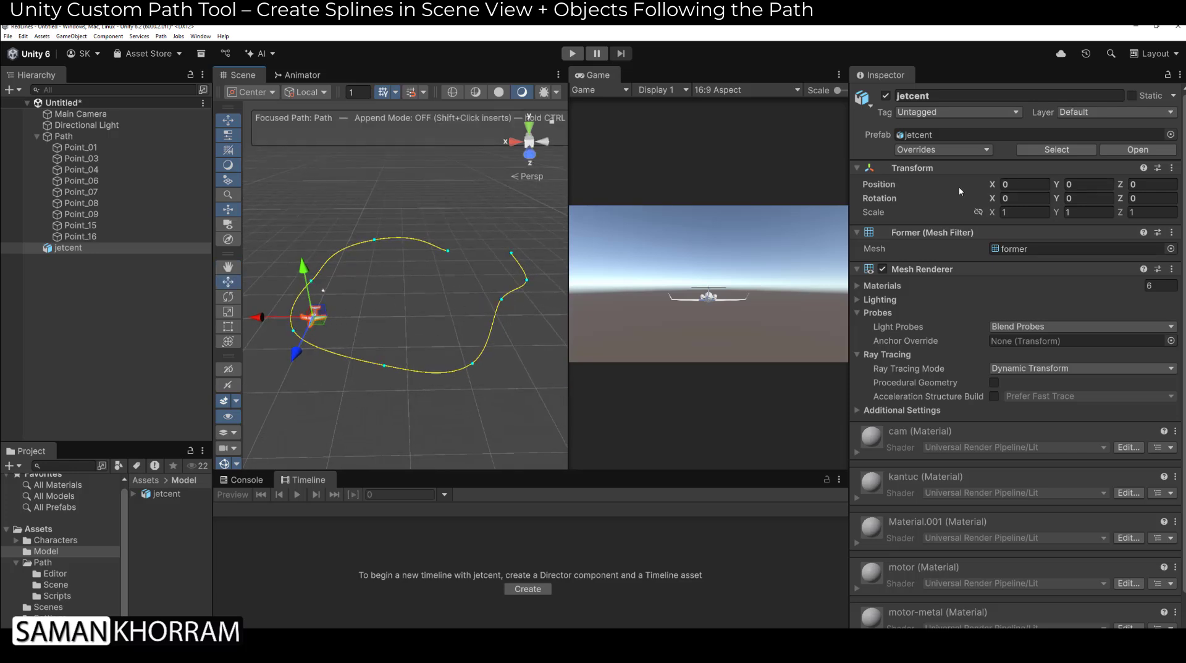
{"action": "left_click_drag", "start_coordinate": [362, 284], "coordinate": [267, 294], "text": "alt"}
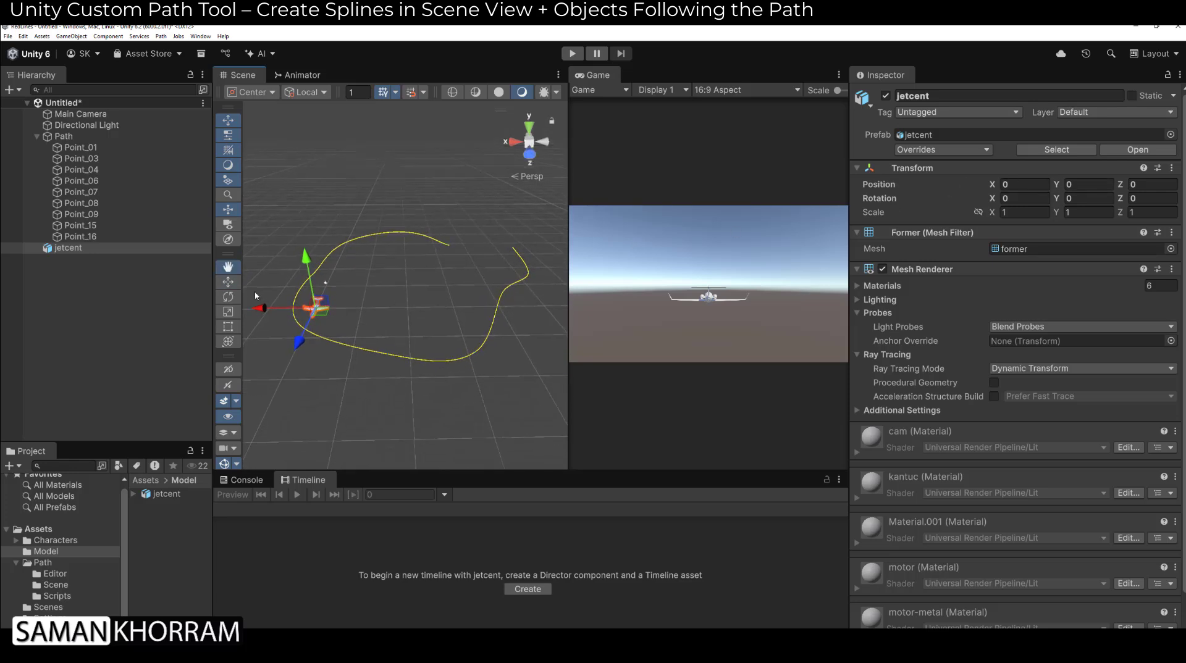
Add Path Follow to jetcent using the selected Path, and accept the assignment notice.
{"action": "left_click", "coordinate": [70, 249]}
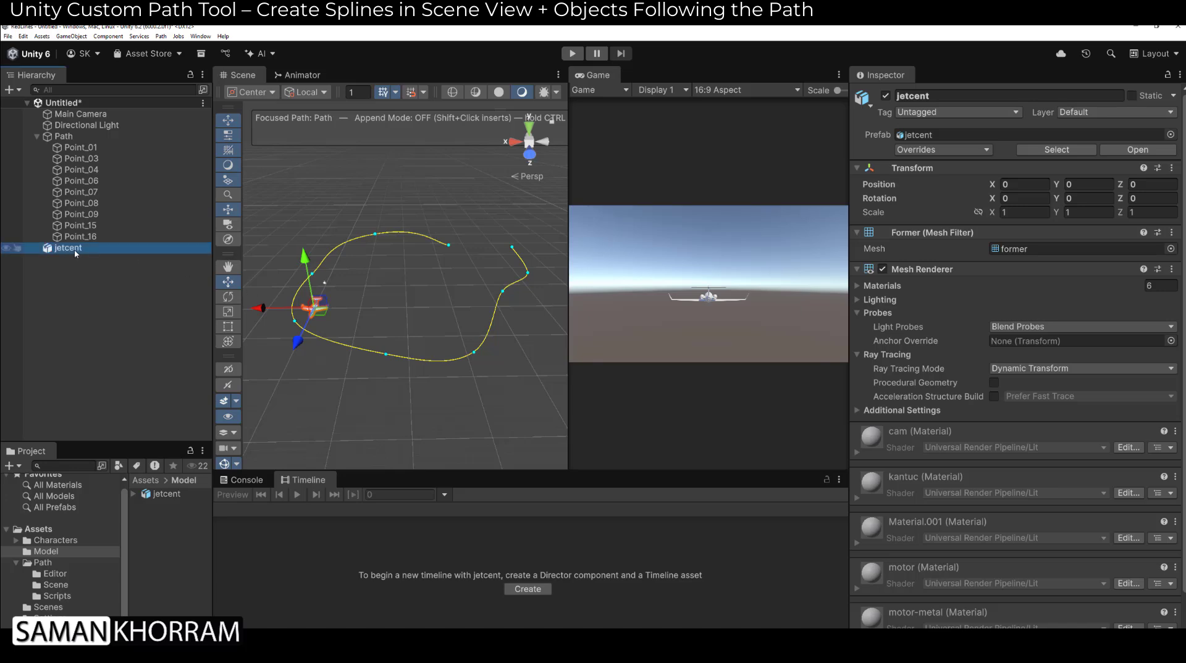
{"action": "left_click", "coordinate": [63, 136], "text": "ctrl"}
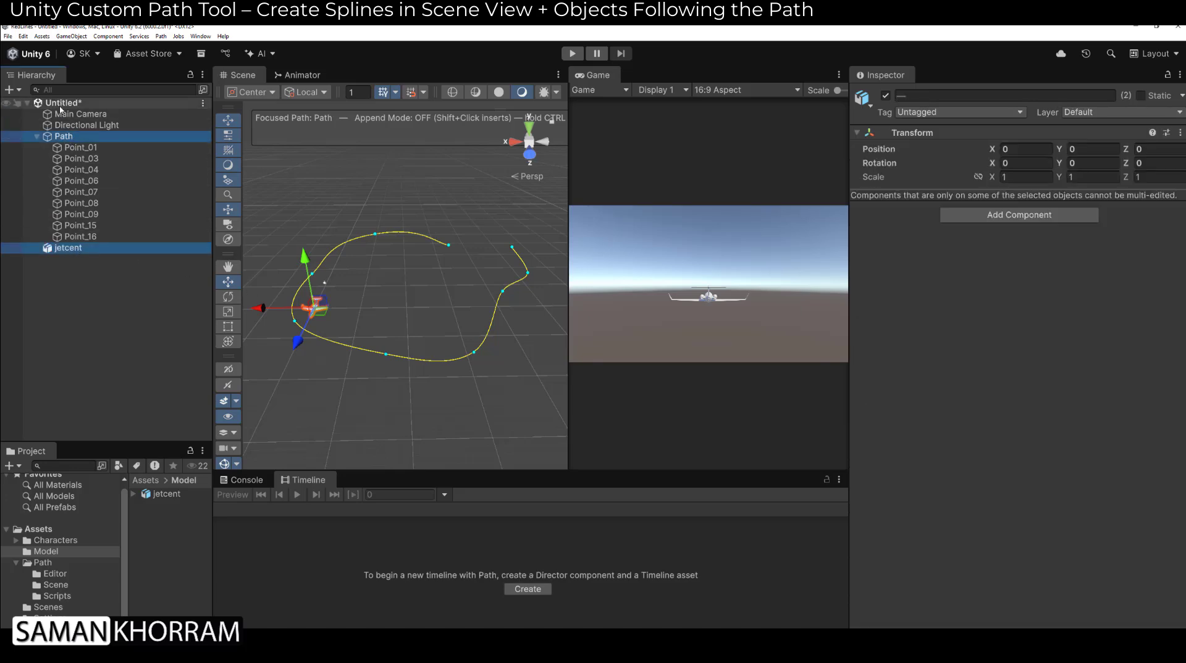
{"action": "left_click", "coordinate": [160, 36]}
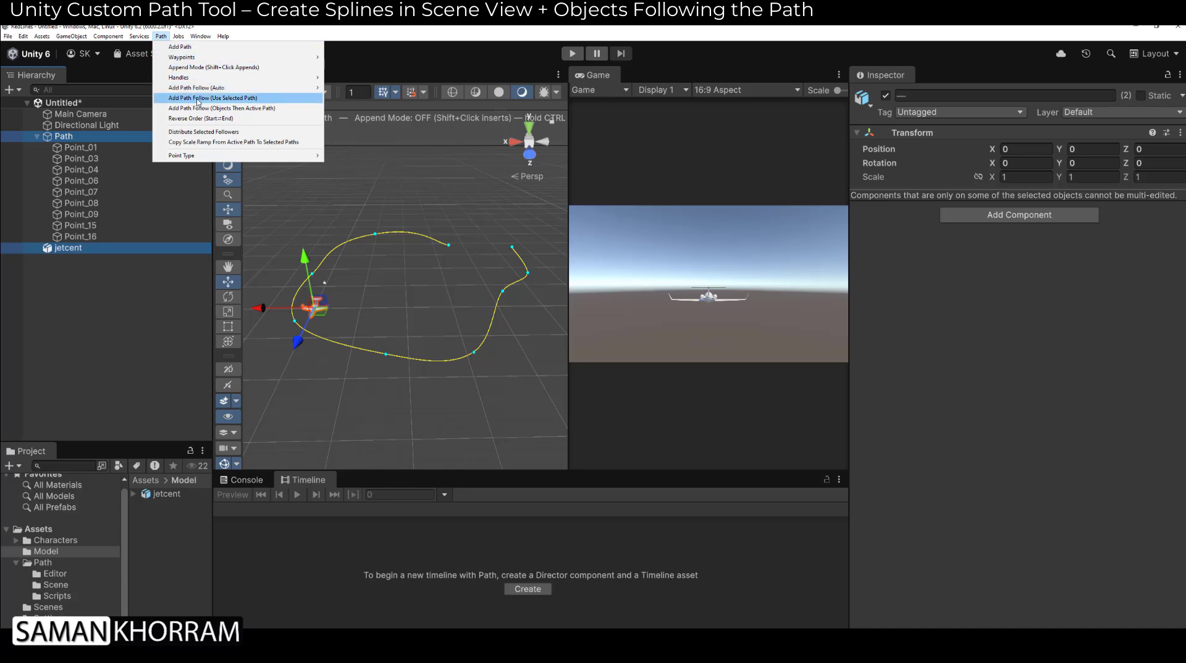
{"action": "left_click", "coordinate": [219, 99]}
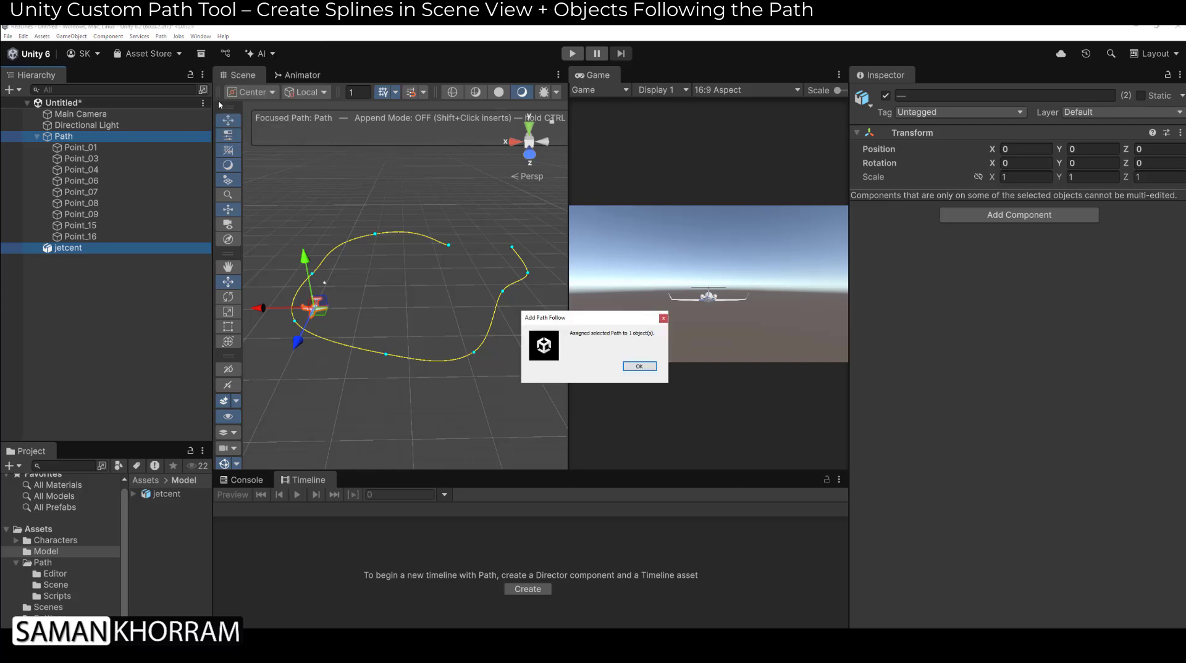
{"action": "left_click", "coordinate": [634, 367]}
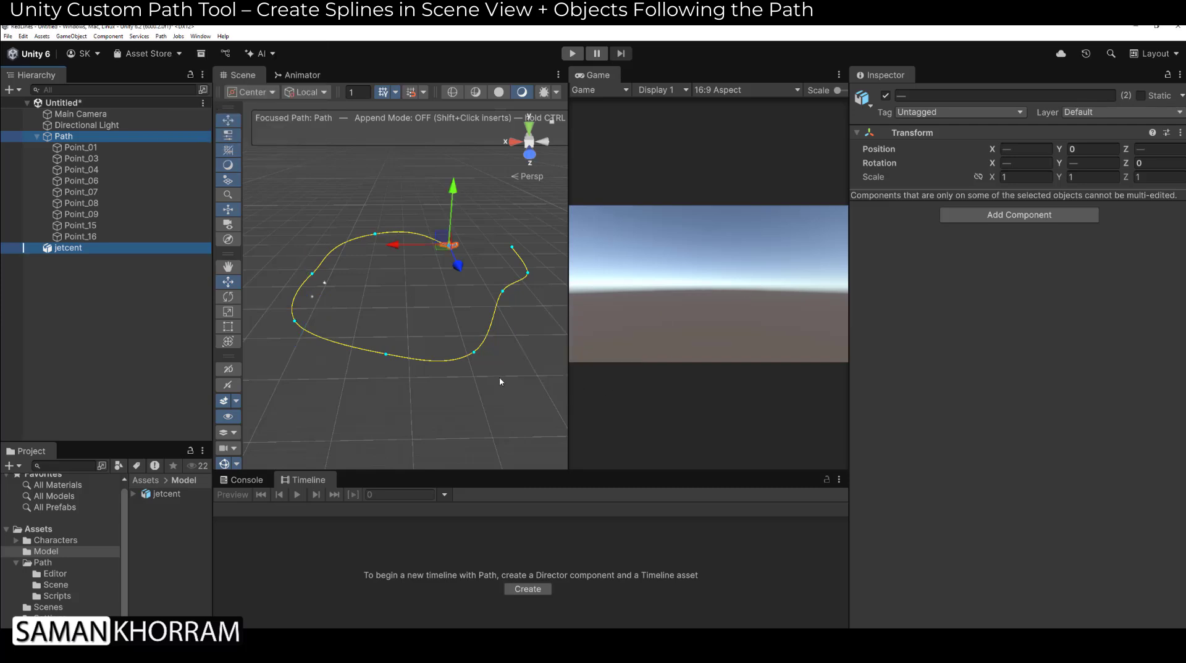
Examine jetcent's placement and orientation at the start of the path from several angles.
{"action": "left_click_drag", "start_coordinate": [499, 378], "coordinate": [481, 299], "text": "alt"}
{"action": "middle_click_drag", "start_coordinate": [482, 299], "coordinate": [429, 338]}
{"action": "scroll", "coordinate": [547, 250], "scroll_direction": "up", "scroll_amount": 6}
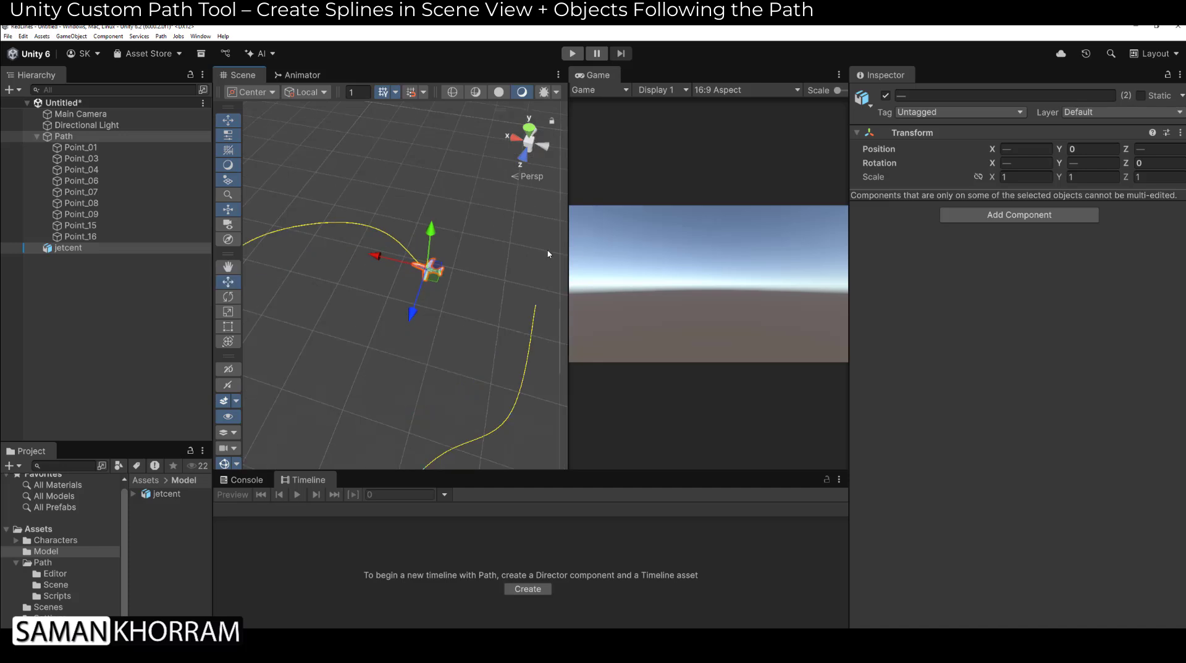
{"action": "right_click_drag", "start_coordinate": [547, 253], "coordinate": [719, 233], "text": "alt"}
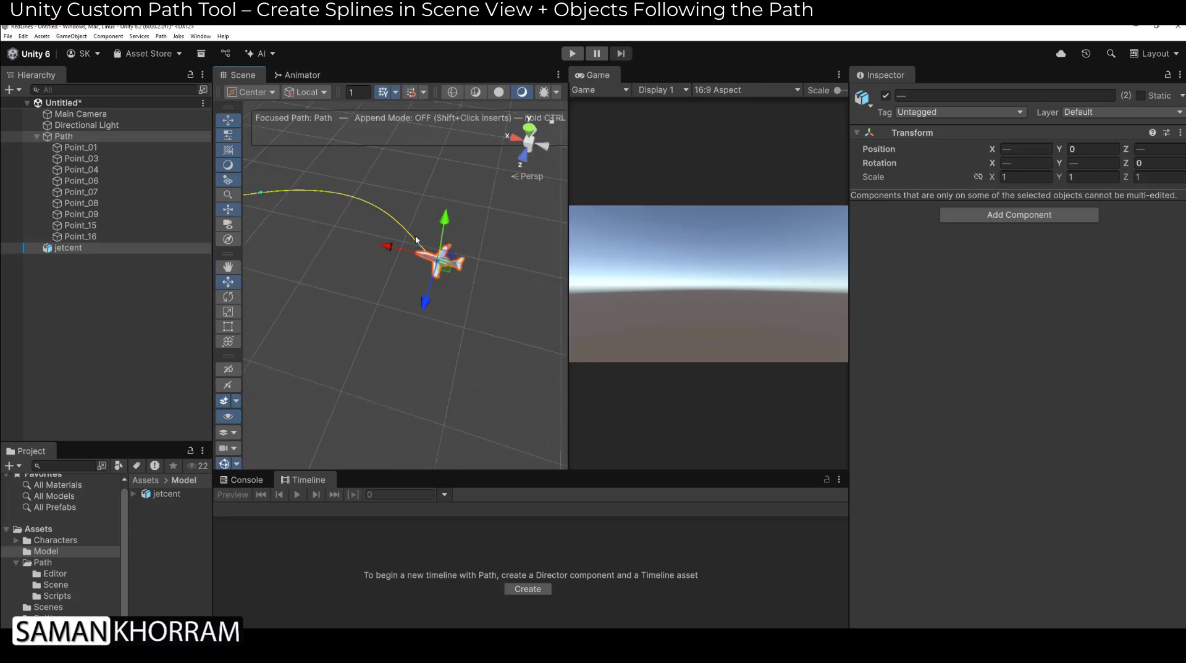
{"action": "right_click_drag", "start_coordinate": [413, 244], "coordinate": [291, 294], "text": "alt"}
{"action": "middle_click_drag", "start_coordinate": [379, 298], "coordinate": [410, 264], "text": "alt"}
{"action": "left_click_drag", "start_coordinate": [474, 254], "coordinate": [459, 255], "text": "alt"}
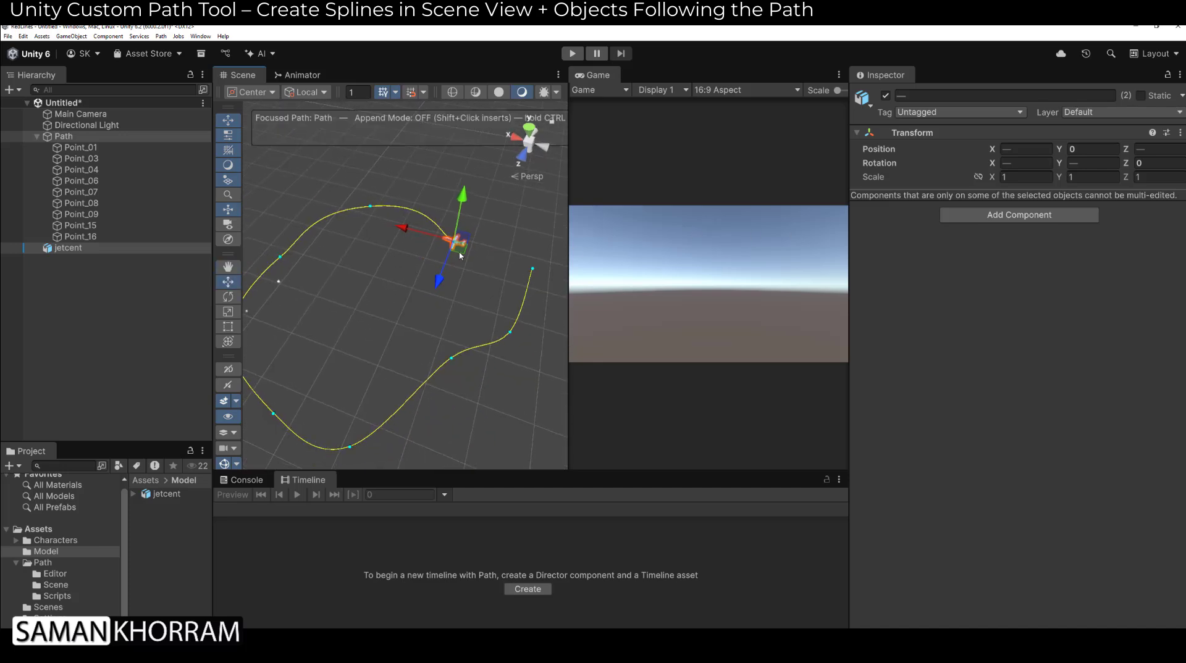
{"action": "right_click_drag", "start_coordinate": [460, 255], "coordinate": [428, 258], "text": "alt"}
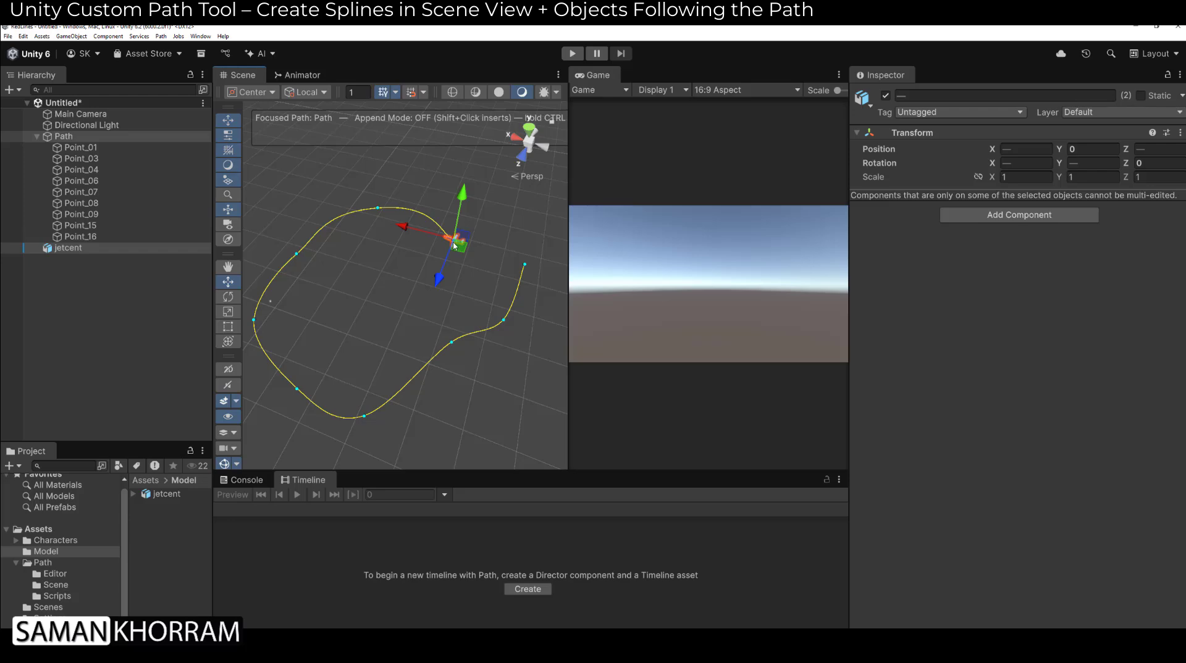
Set the mode of jetcent's Path Follower component to By Seconds.
{"action": "left_click", "coordinate": [67, 136]}
{"action": "left_click", "coordinate": [75, 249]}
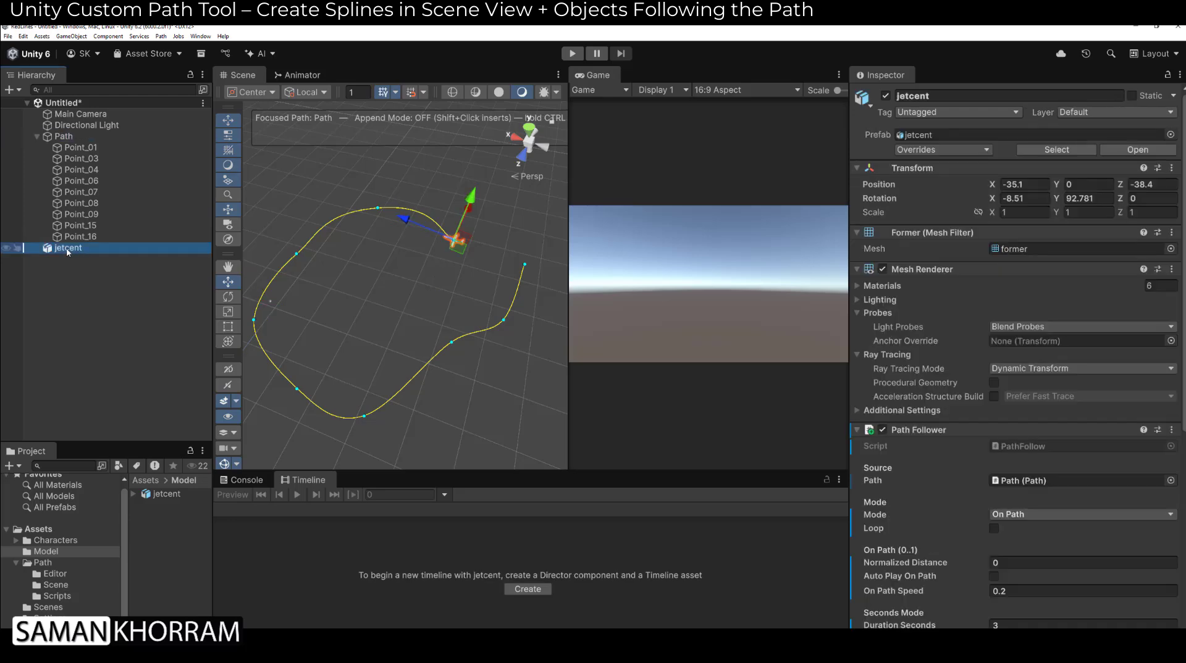
{"action": "left_click_drag", "start_coordinate": [1183, 247], "coordinate": [1157, 401]}
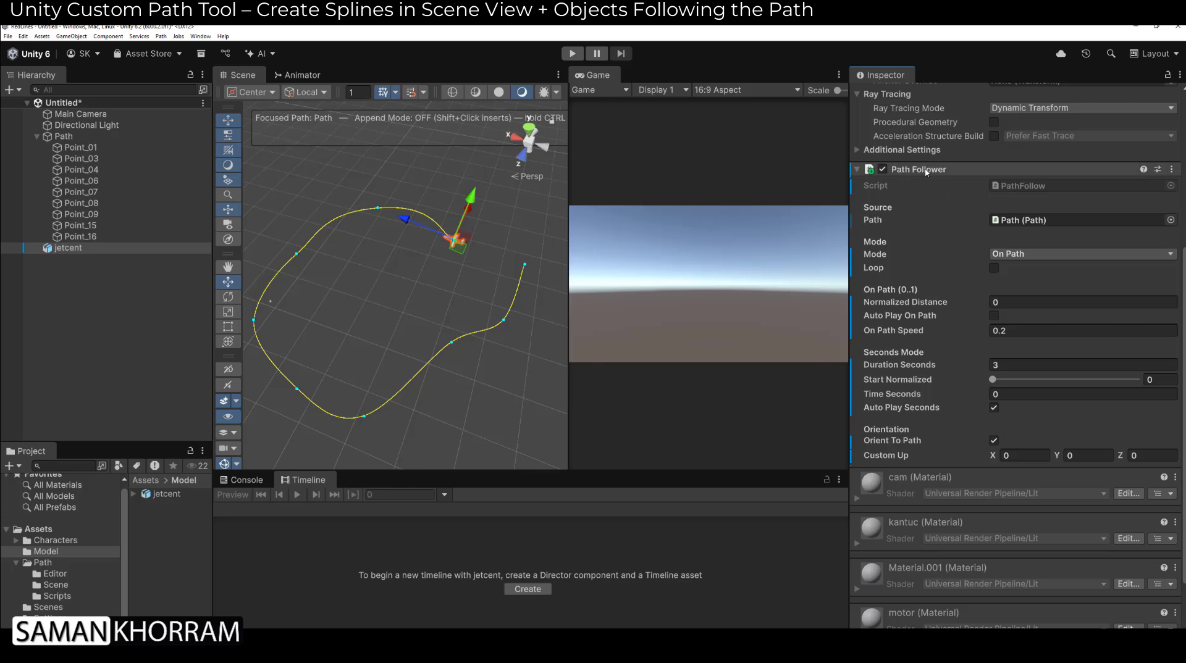
{"action": "left_click_drag", "start_coordinate": [1184, 279], "coordinate": [1183, 244]}
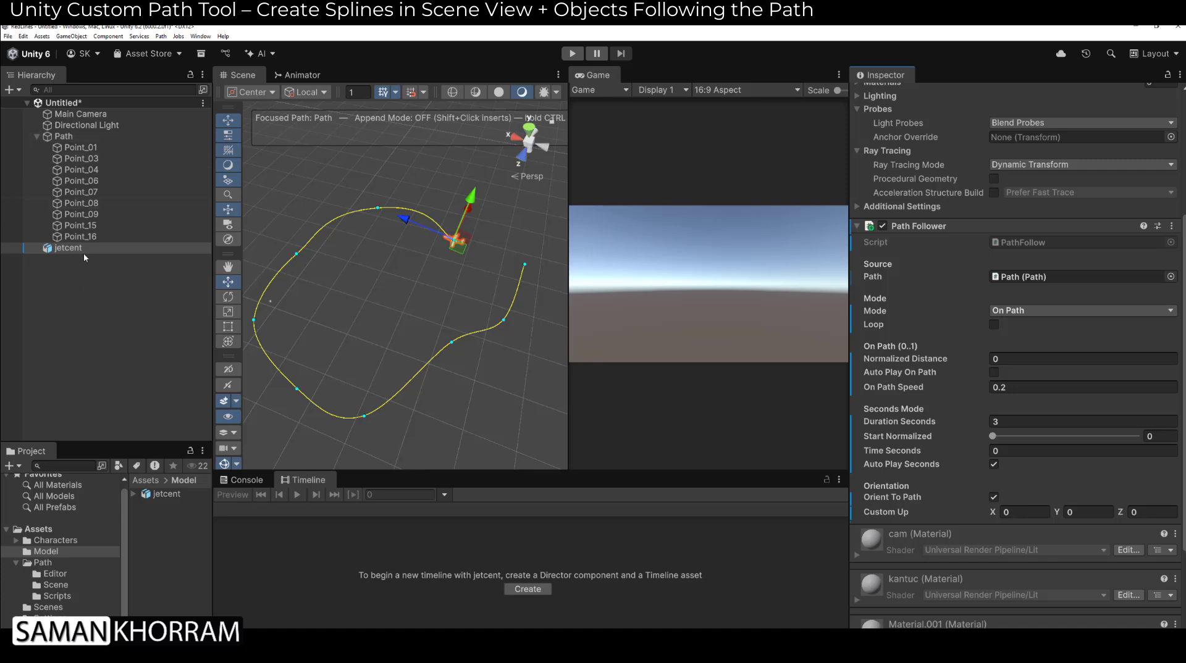
{"action": "left_click", "coordinate": [1012, 312]}
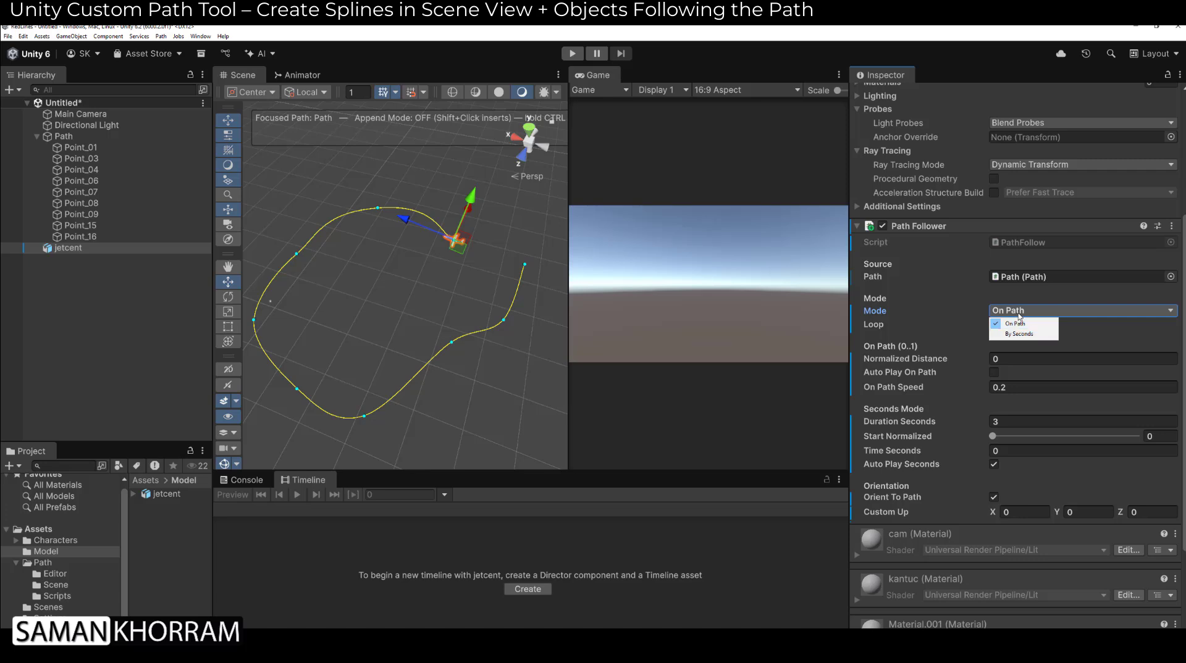
{"action": "left_click", "coordinate": [1013, 310]}
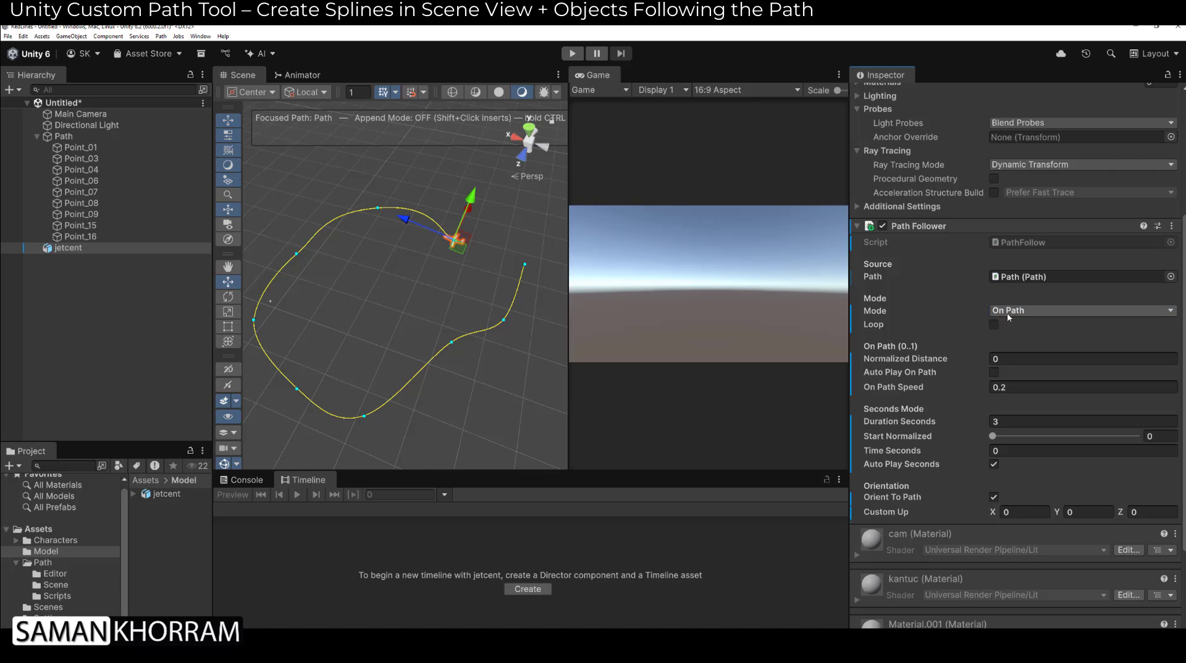
{"action": "left_click", "coordinate": [1008, 314]}
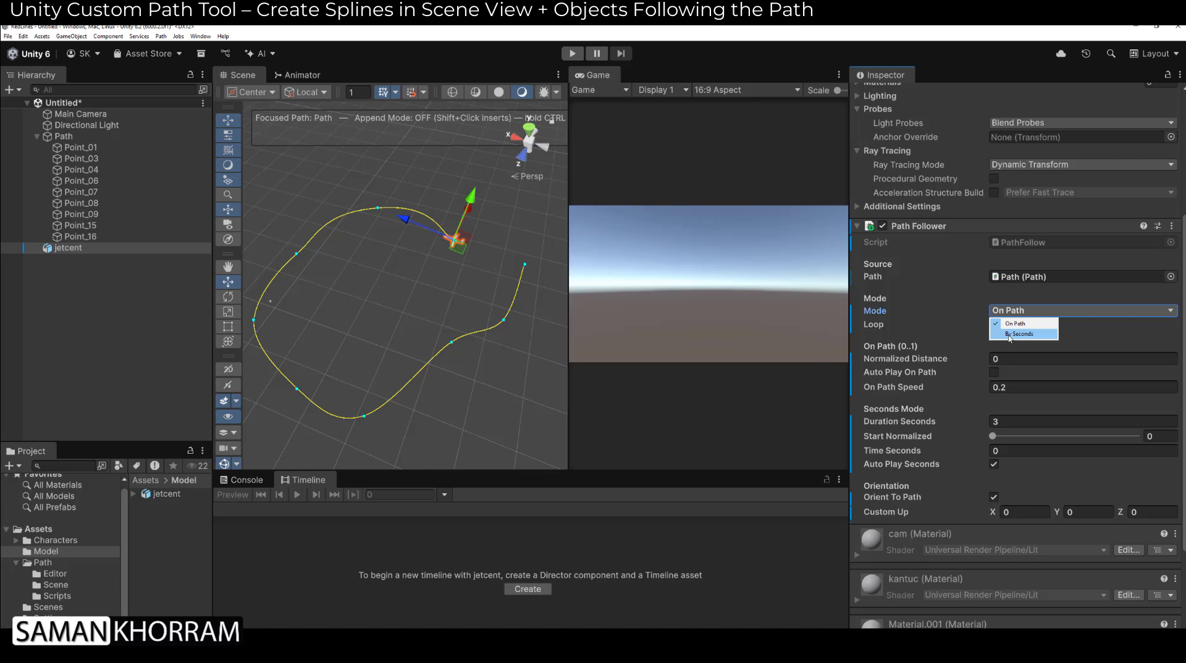
{"action": "left_click", "coordinate": [1008, 334]}
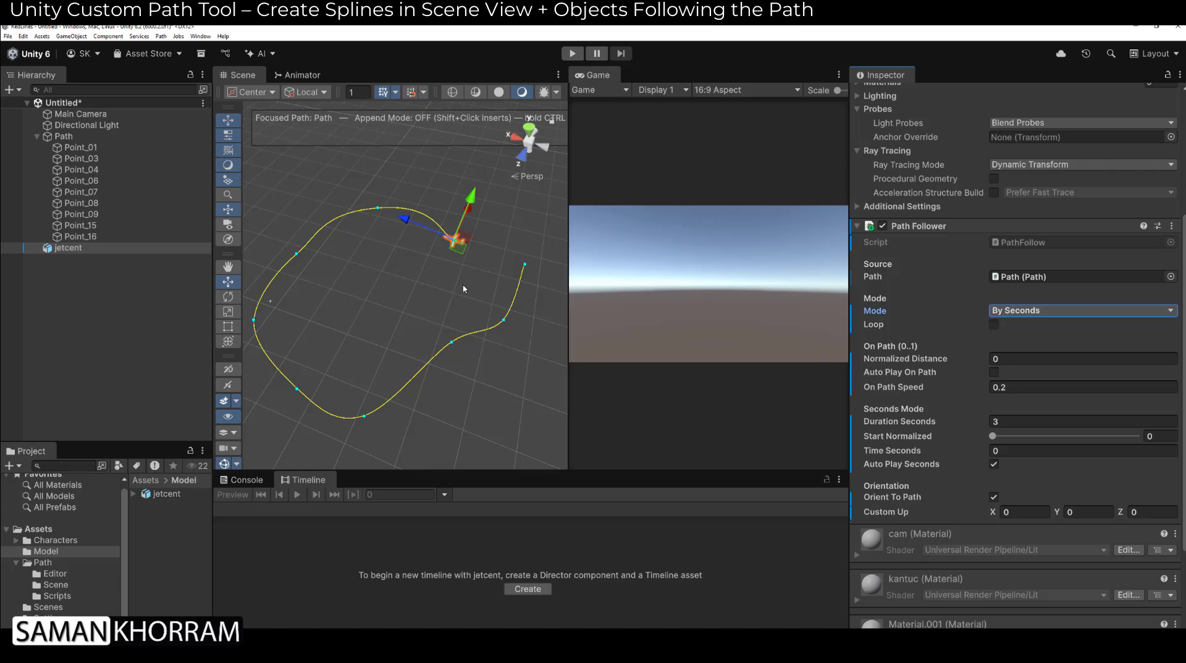
{"action": "left_click_drag", "start_coordinate": [463, 289], "coordinate": [461, 255], "text": "alt"}
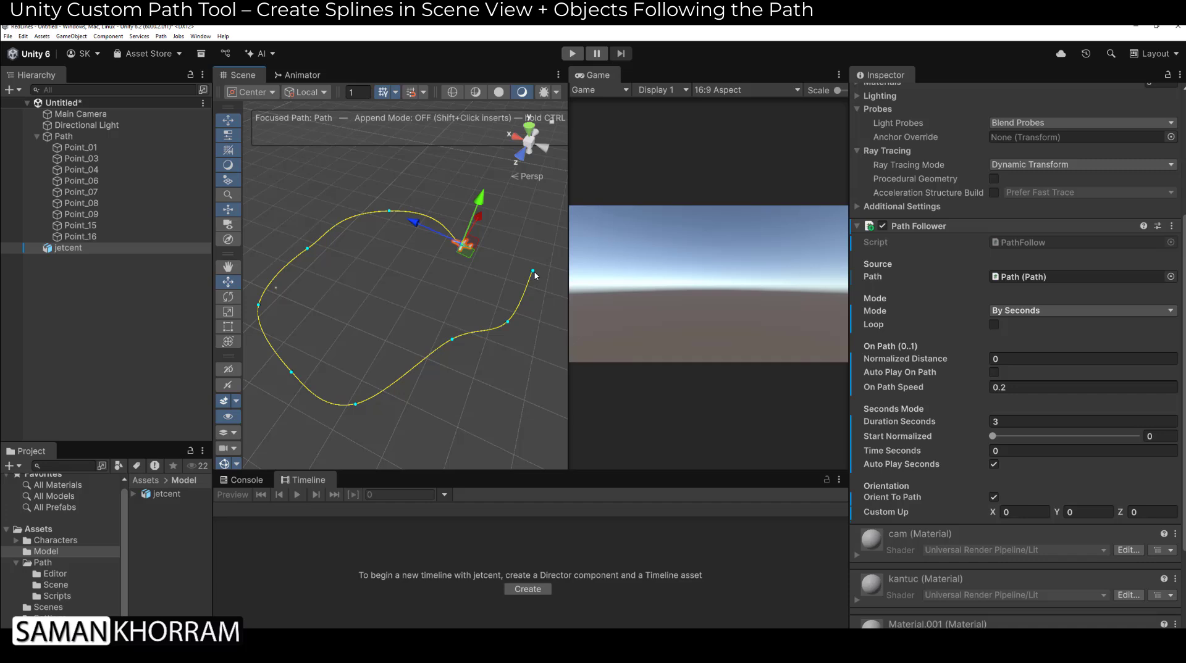
Set the Path Follower's Duration Seconds to 10, and play the scene to test the flight along the path.
{"action": "left_click", "coordinate": [1023, 421]}
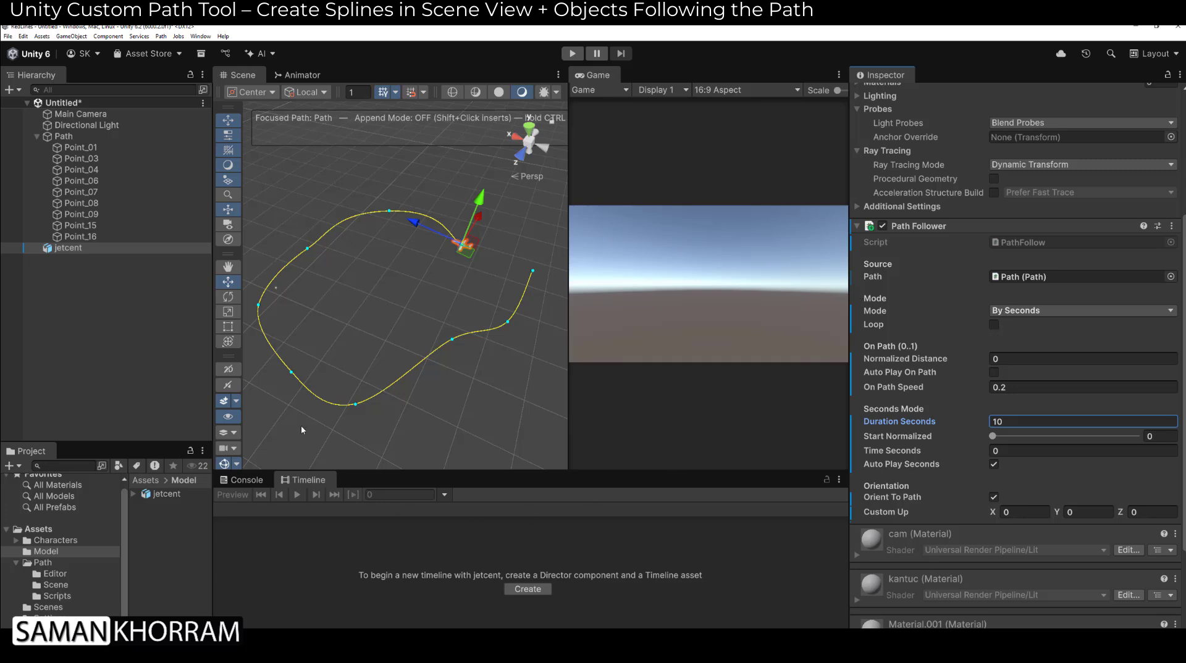
{"action": "left_click", "coordinate": [572, 53]}
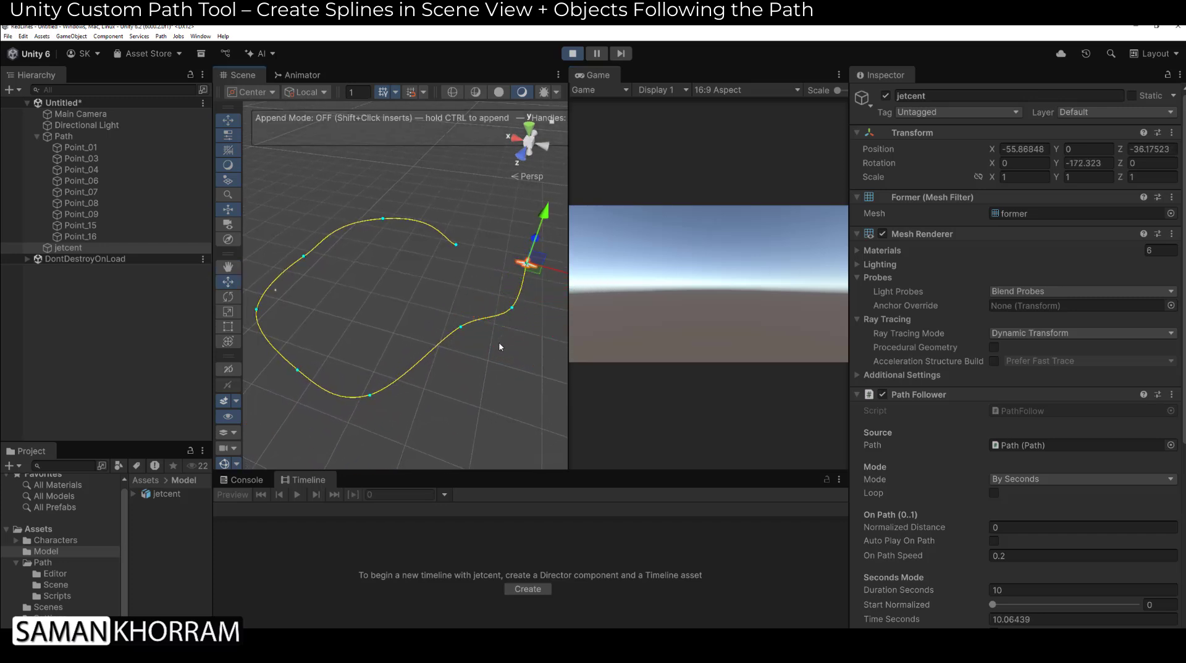
{"action": "key", "text": "ctrl+p"}
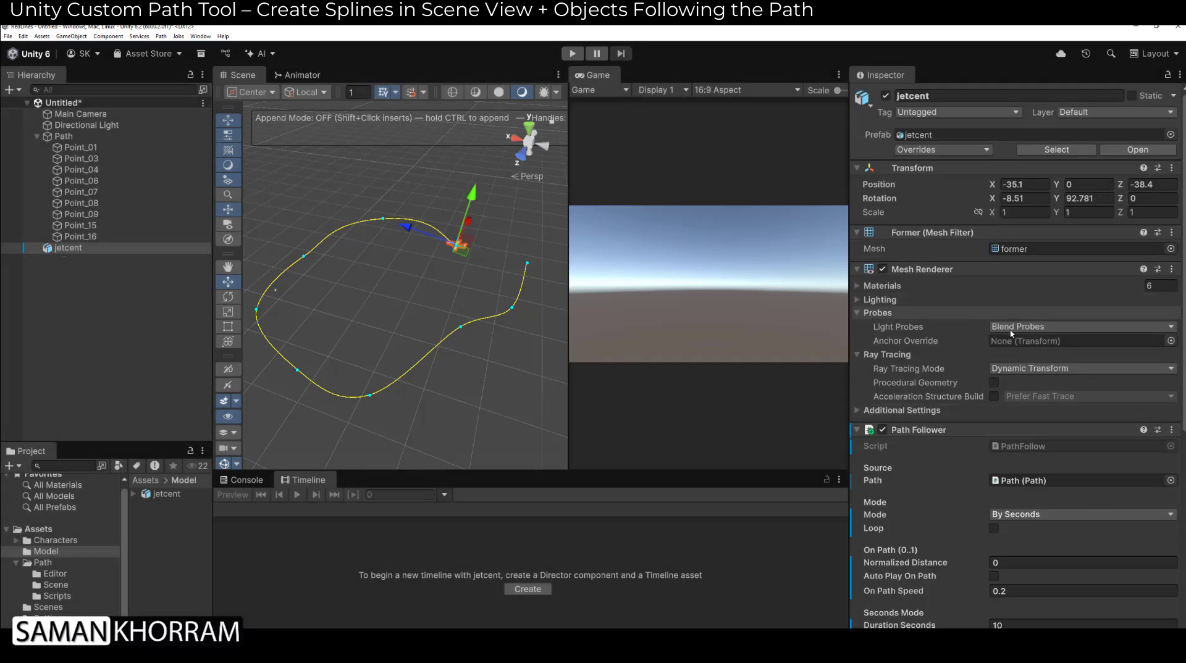
Enable Loop on jetcent's Path Follower and set Duration Seconds to 5.
{"action": "left_click", "coordinate": [994, 529]}
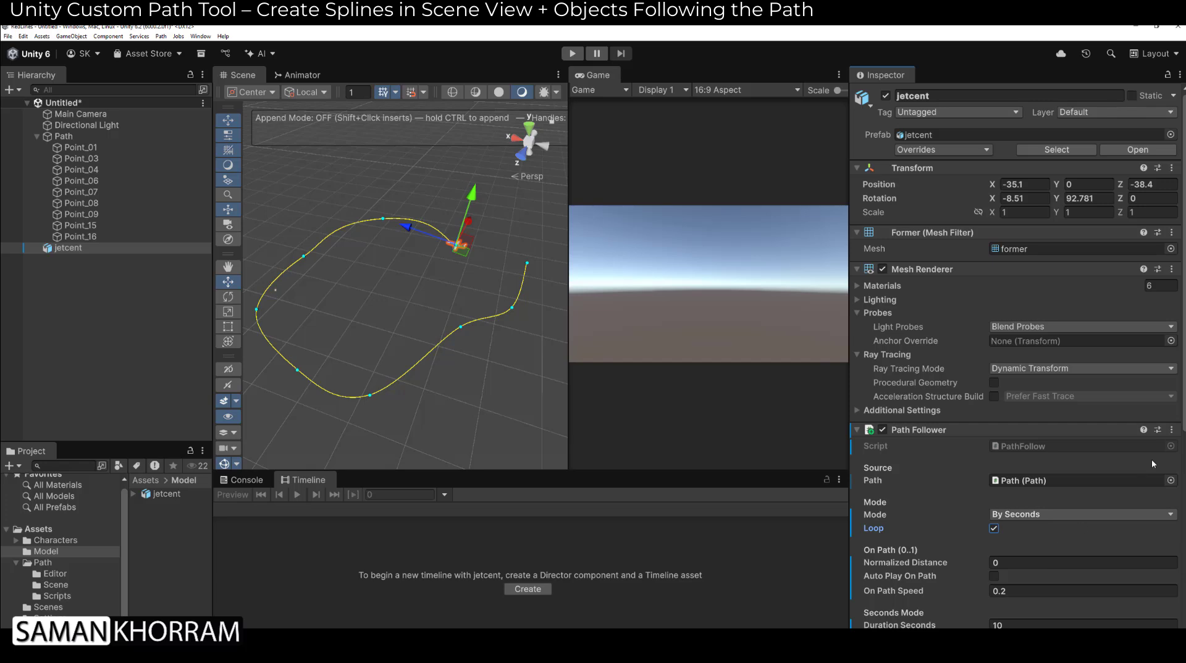
{"action": "left_click", "coordinate": [1025, 625]}
{"action": "left_click_drag", "start_coordinate": [1183, 365], "coordinate": [1183, 482]}
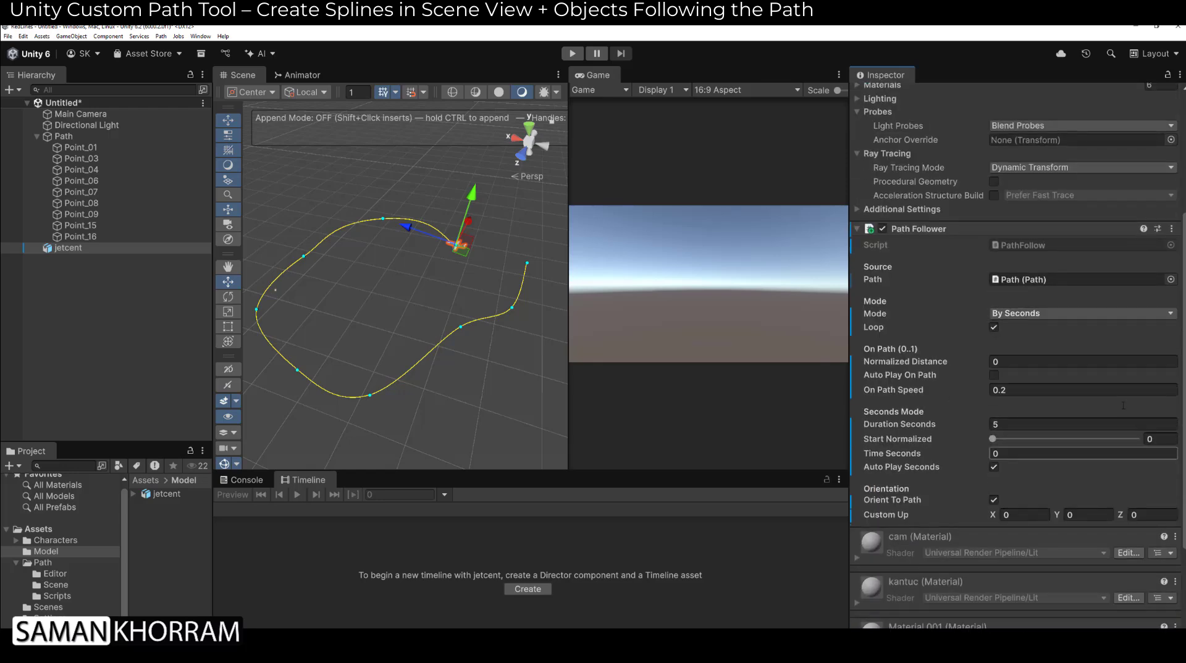
{"action": "left_click", "coordinate": [1004, 425]}
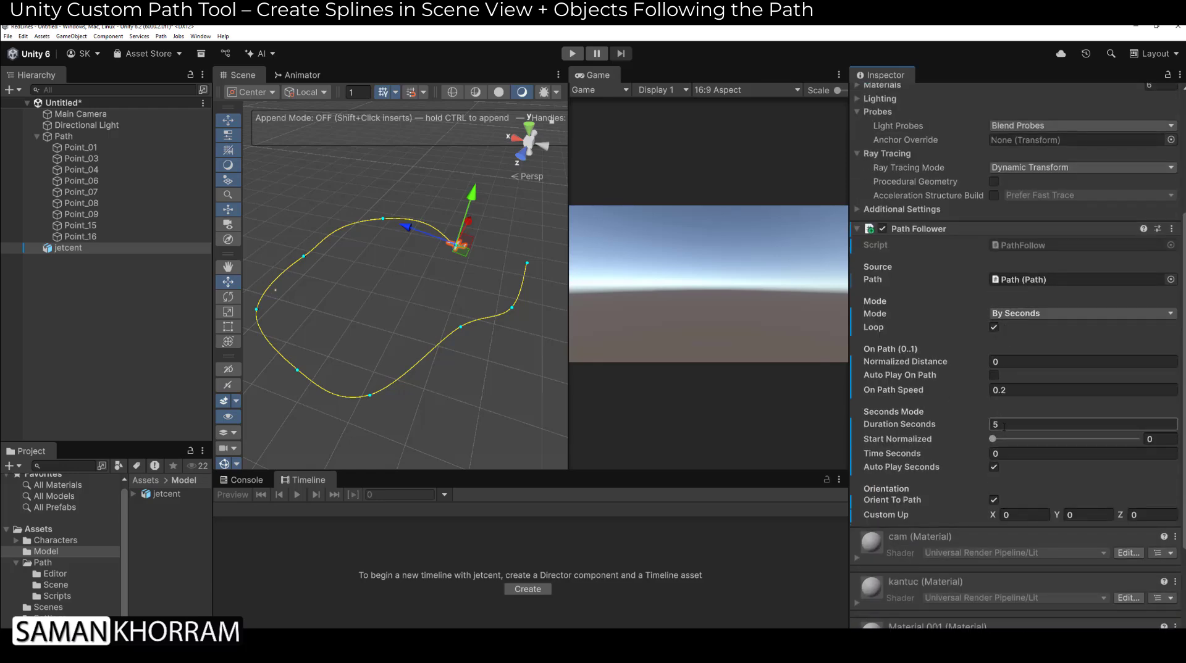
Play the scene to check jetcent's looping movement along the path, and stop playback.
{"action": "key", "text": "ctrl+p"}
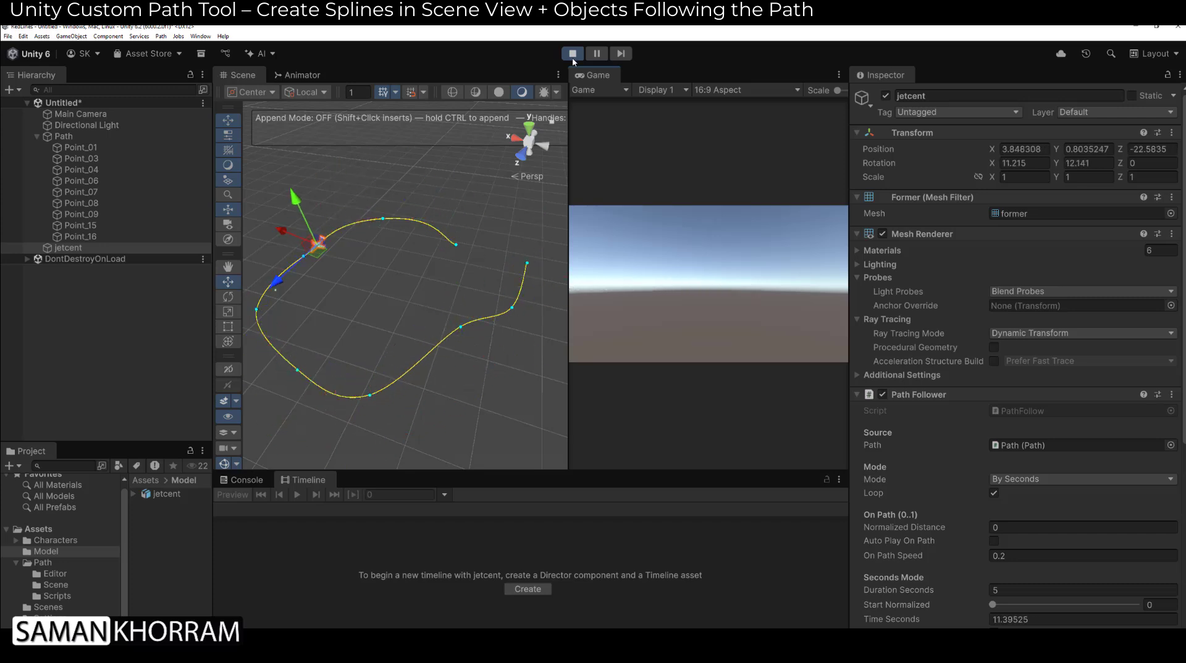
{"action": "key", "text": "ctrl+p"}
Reverse the path's start and end order from its end point, Point_01.
{"action": "left_click_drag", "start_coordinate": [455, 299], "coordinate": [490, 283], "text": "alt"}
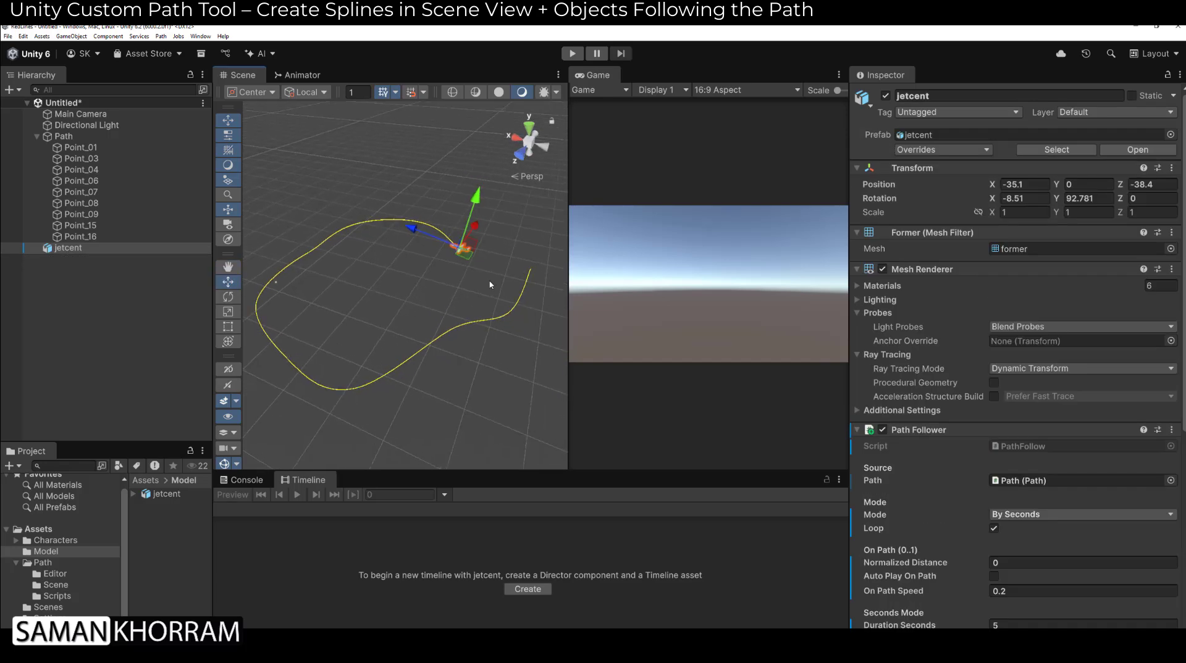
{"action": "middle_click_drag", "start_coordinate": [490, 283], "coordinate": [471, 286]}
{"action": "left_click", "coordinate": [507, 277]}
{"action": "right_click", "coordinate": [509, 280]}
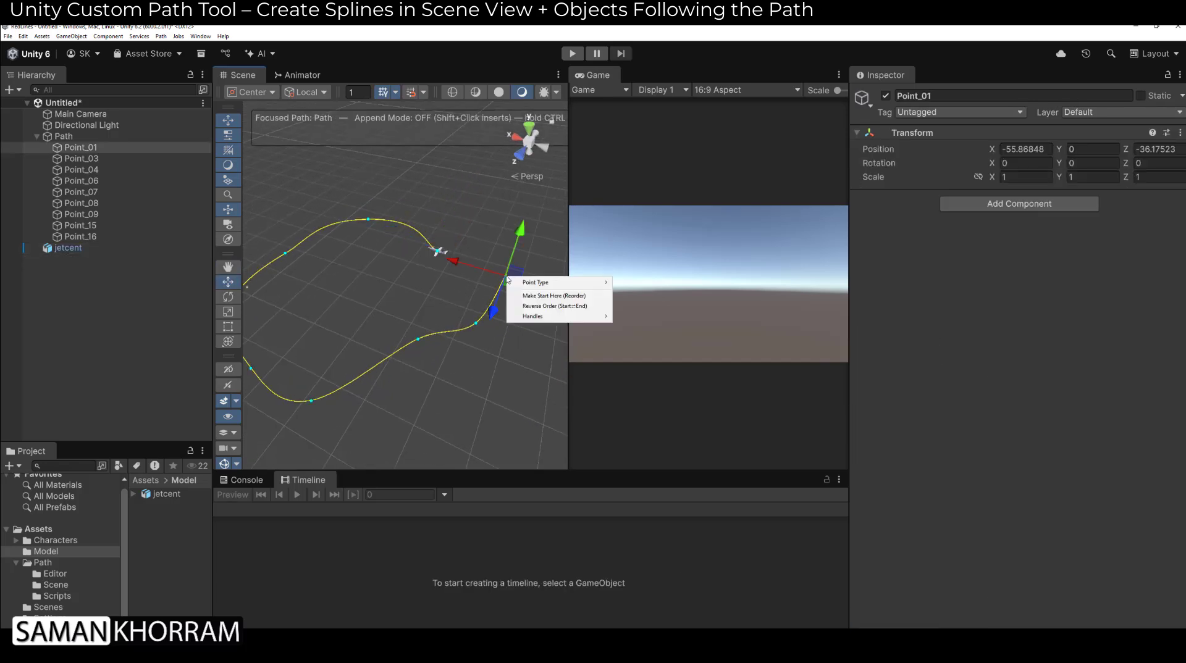
{"action": "left_click", "coordinate": [540, 305]}
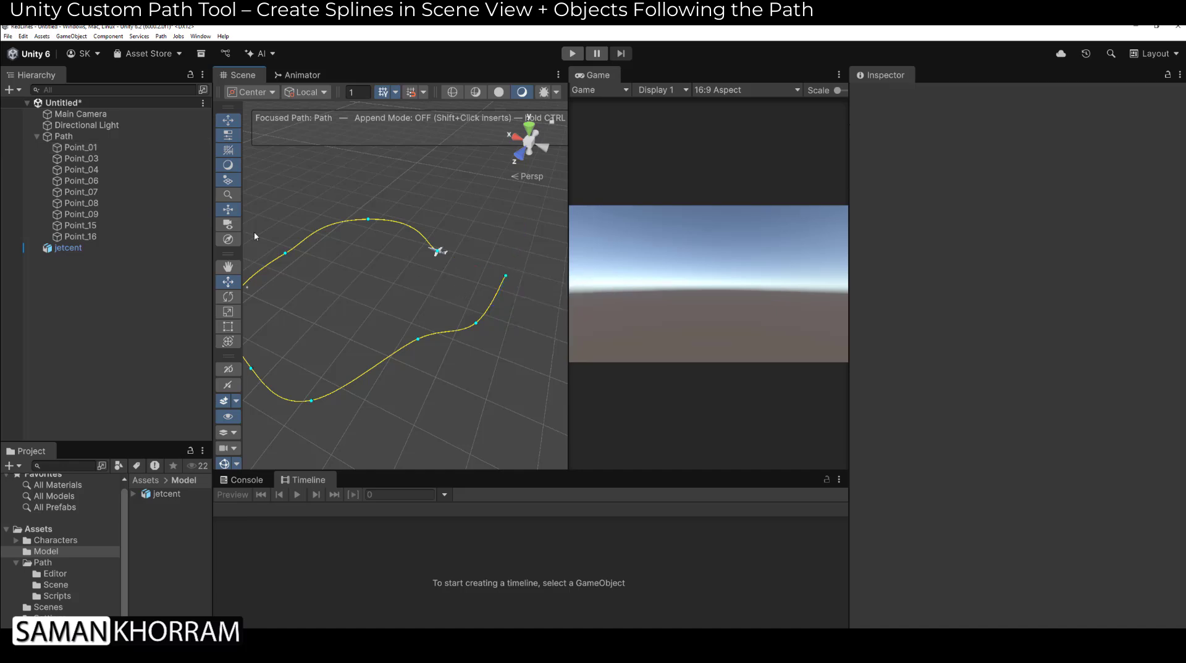
Enable Closed on the Path object to join its ends, and play the scene to check jetcent's continuous loop.
{"action": "left_click", "coordinate": [64, 137]}
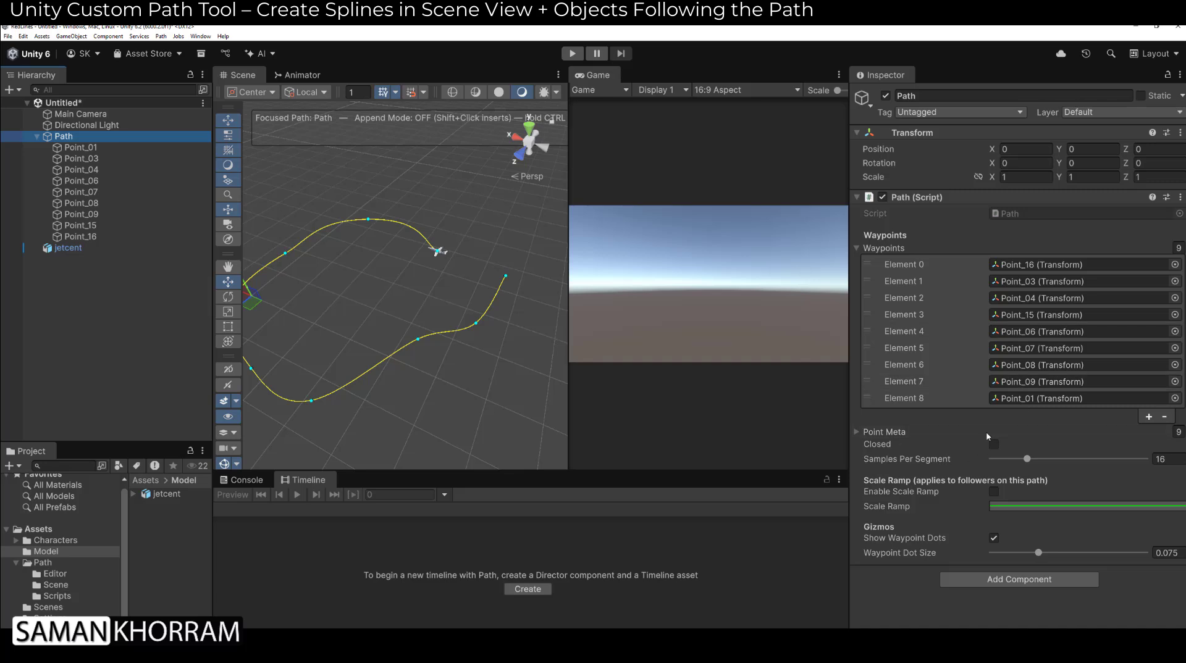
{"action": "left_click", "coordinate": [993, 444]}
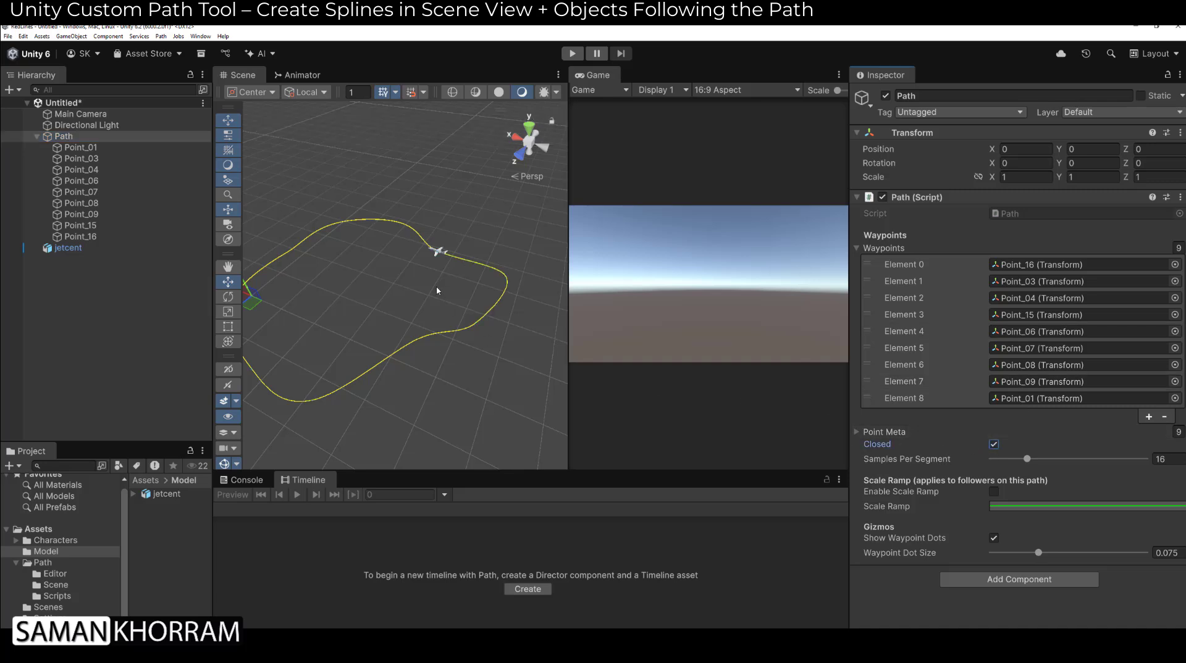
{"action": "key", "text": "f"}
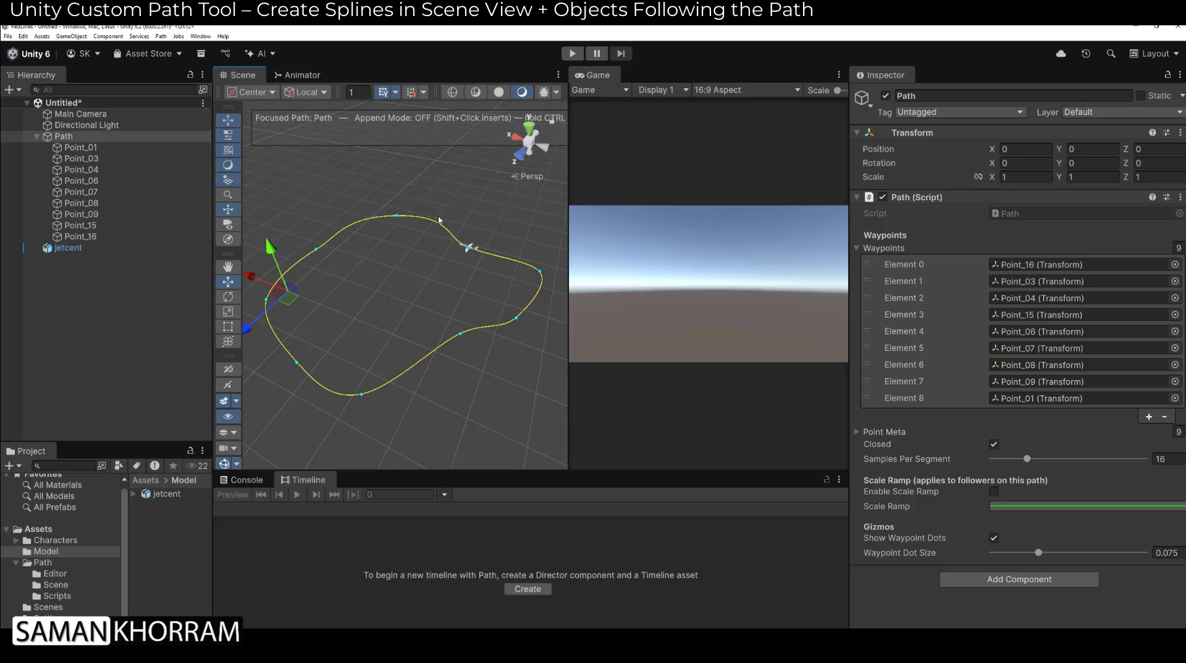
{"action": "left_click", "coordinate": [571, 55]}
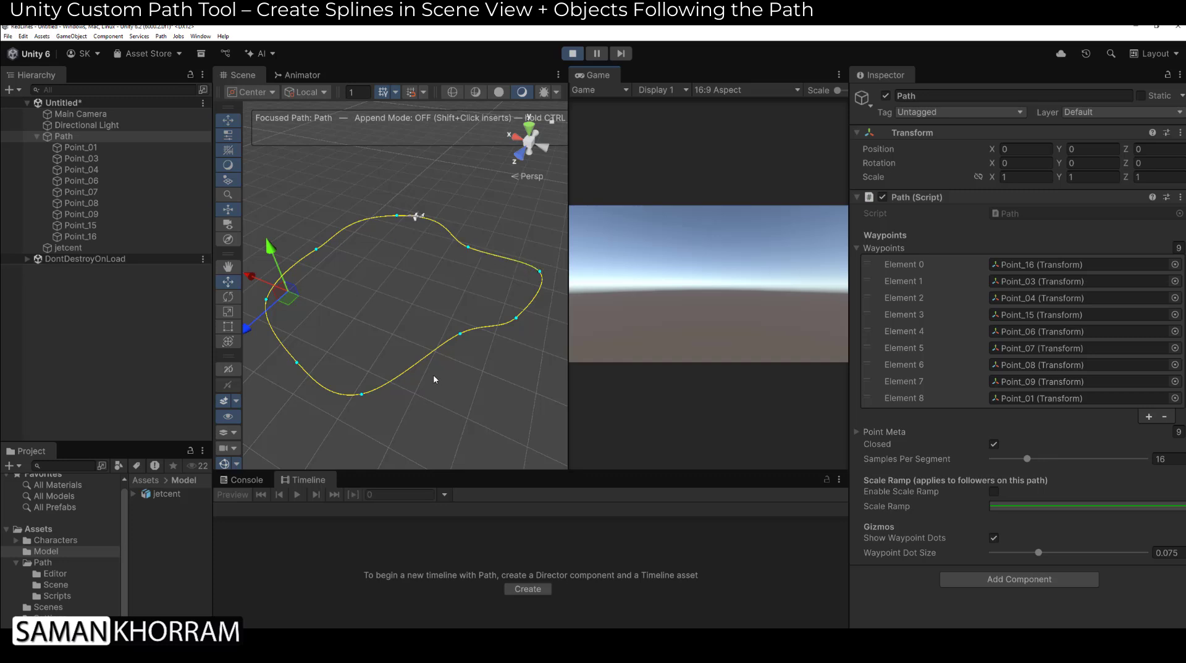
{"action": "left_click", "coordinate": [572, 55]}
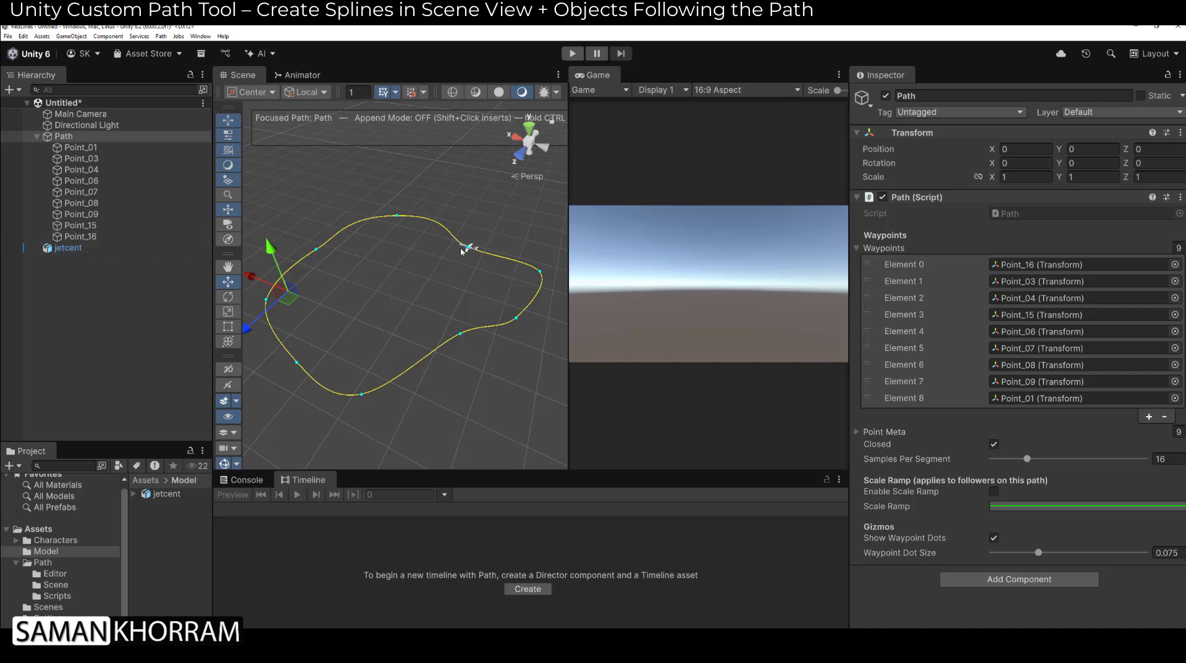
Duplicate jetcent with the copy's Start Normalized set to 0.15, and play the scene to test both jets on the path.
{"action": "left_click", "coordinate": [69, 249]}
{"action": "key", "text": "ctrl+d"}
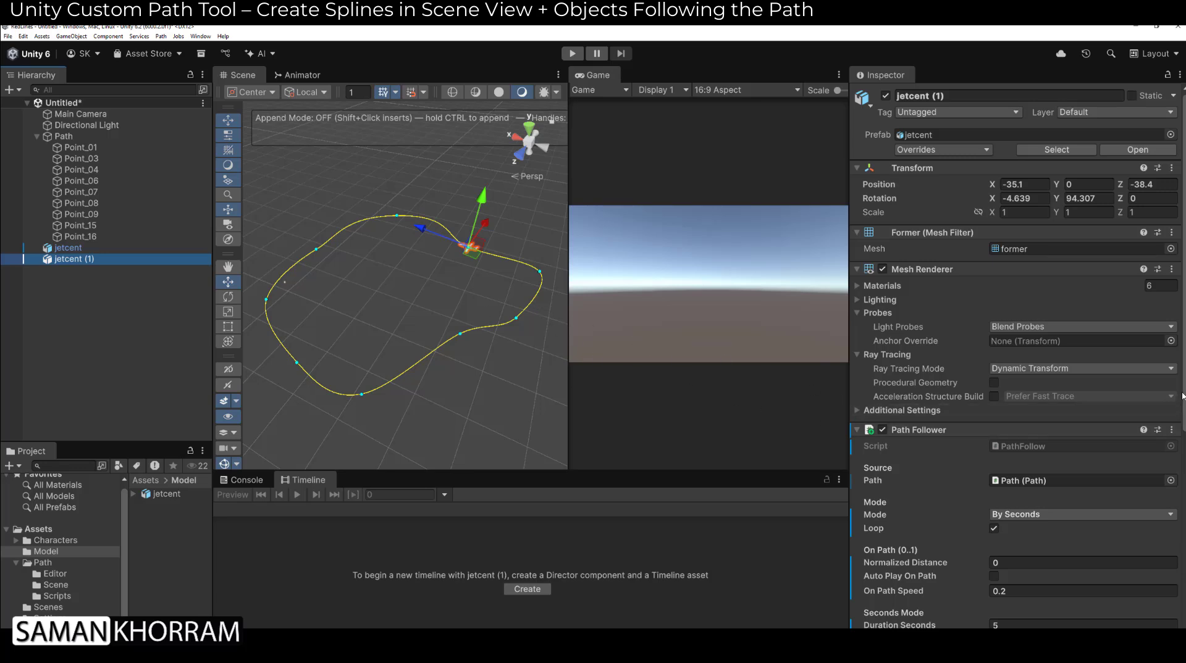
{"action": "scroll", "coordinate": [1167, 499], "scroll_direction": "down", "scroll_amount": 5}
{"action": "scroll", "coordinate": [1167, 499], "scroll_direction": "down", "scroll_amount": 2}
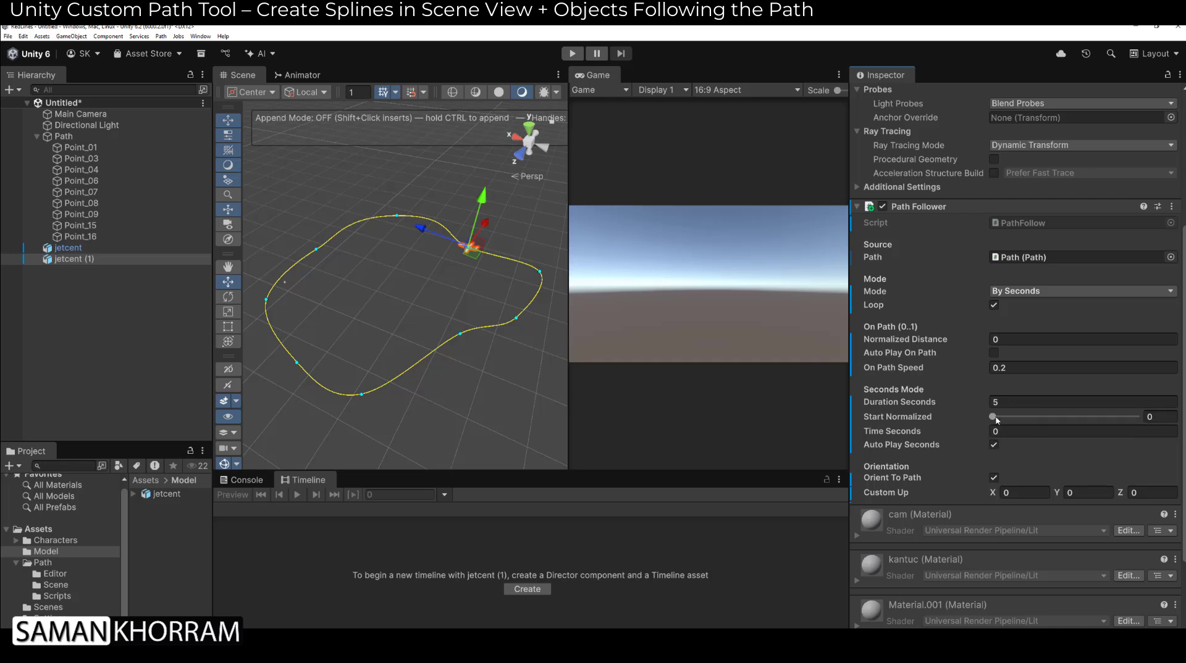
{"action": "left_click_drag", "start_coordinate": [993, 419], "coordinate": [1014, 427]}
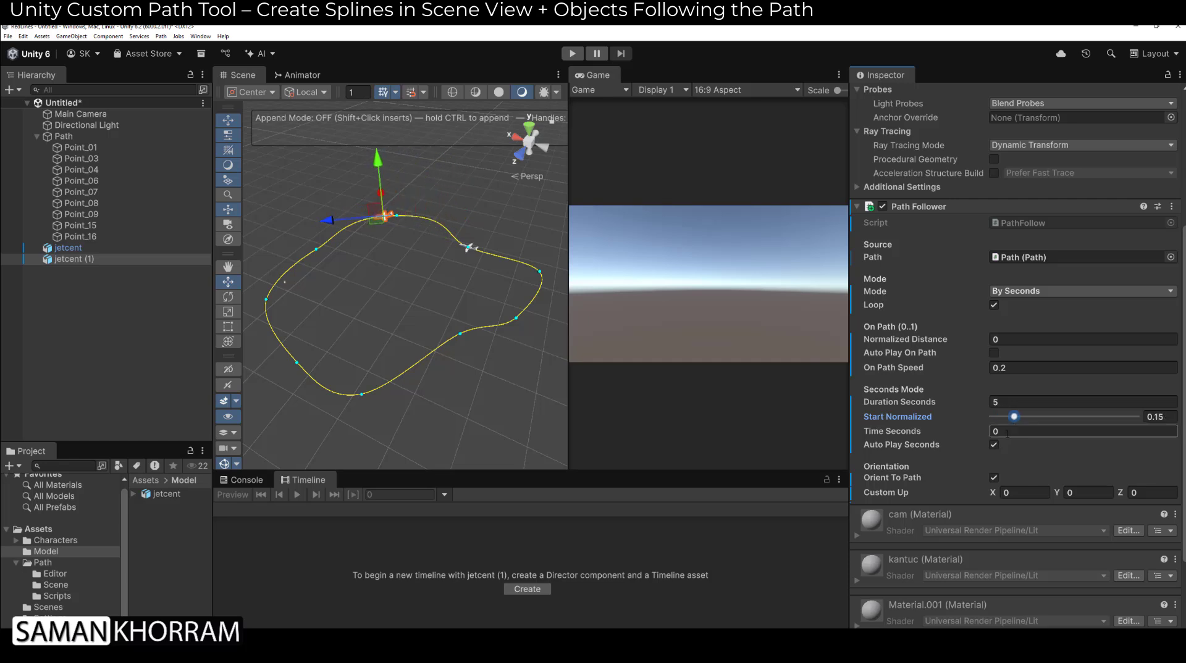
{"action": "left_click", "coordinate": [573, 54]}
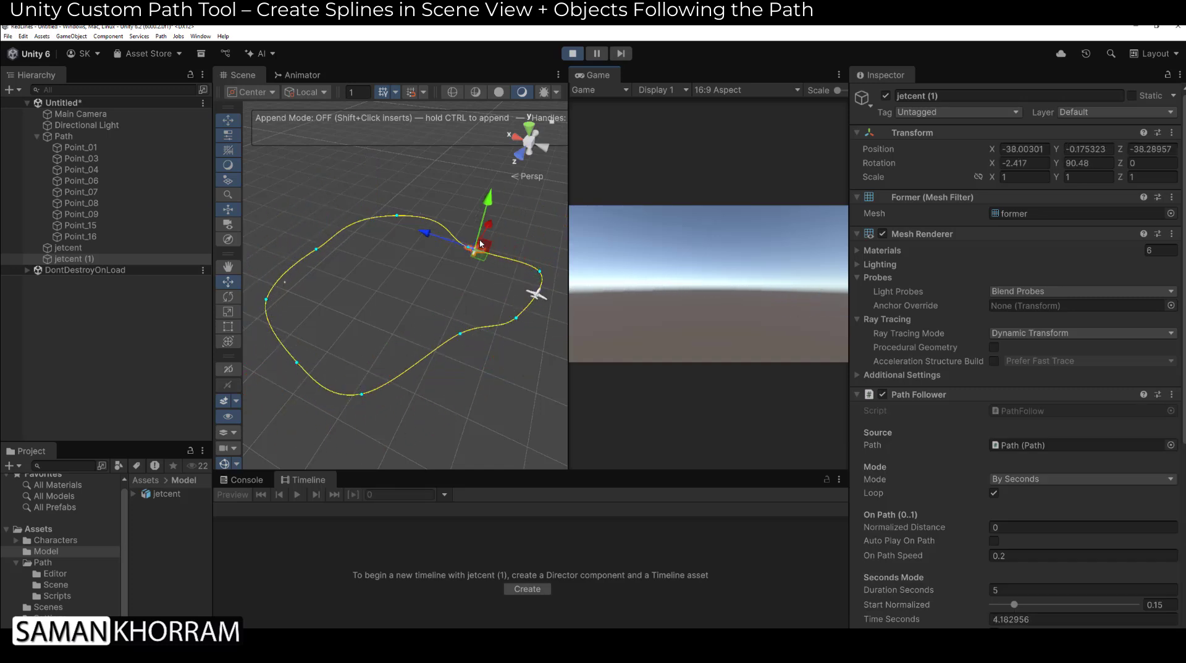
{"action": "left_click", "coordinate": [566, 54]}
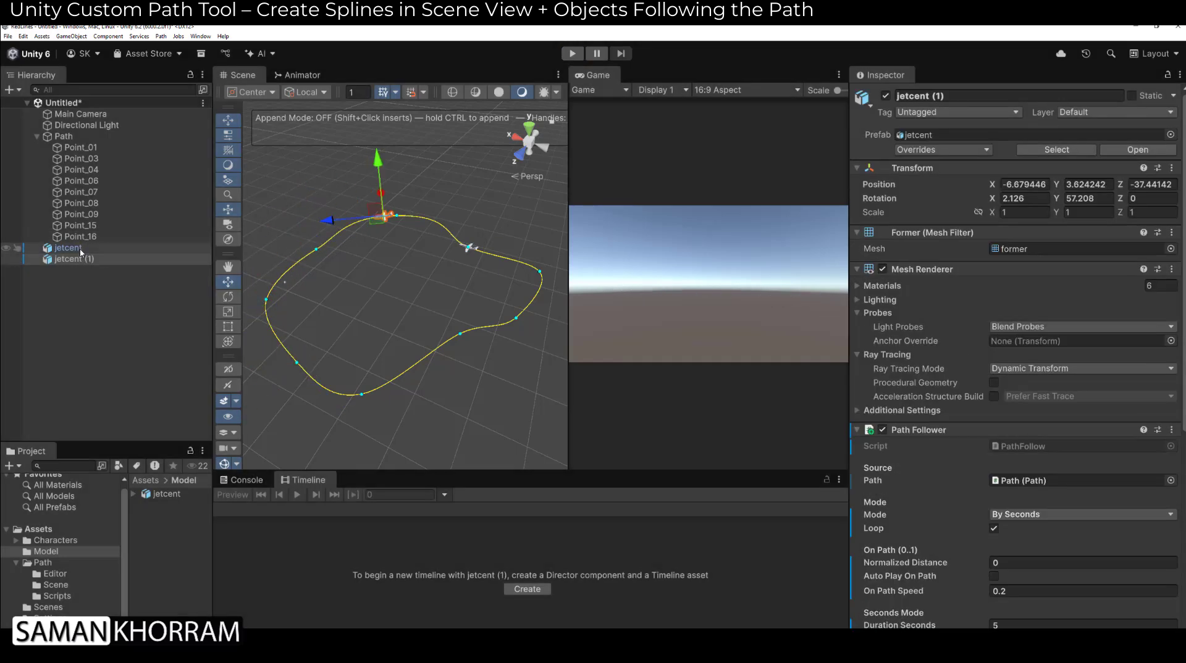
Duplicate the two jetcent objects together twice to add four more followers.
{"action": "left_click", "coordinate": [80, 252]}
{"action": "left_click", "coordinate": [86, 261]}
{"action": "left_click", "coordinate": [81, 250], "text": "ctrl"}
{"action": "key", "text": "ctrl+d"}
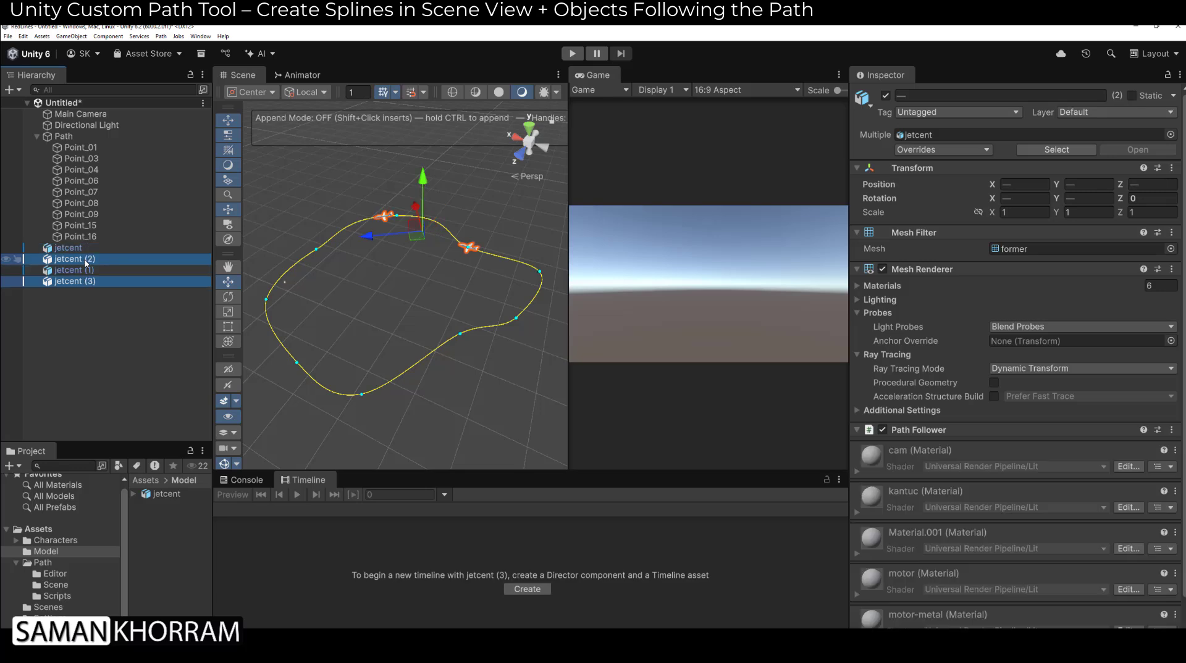
{"action": "key", "text": "ctrl+d"}
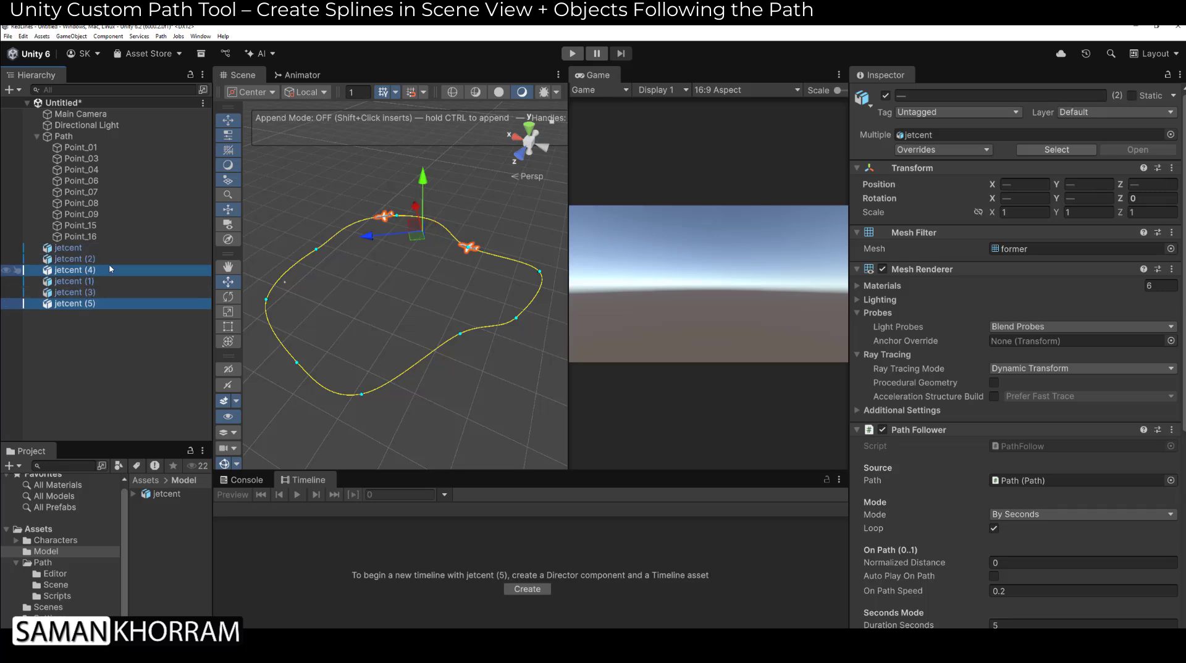
Distribute all six jetcent followers along the path, and play the scene to check their spacing in flight.
{"action": "left_click", "coordinate": [71, 248]}
{"action": "left_click", "coordinate": [74, 303], "text": "shift"}
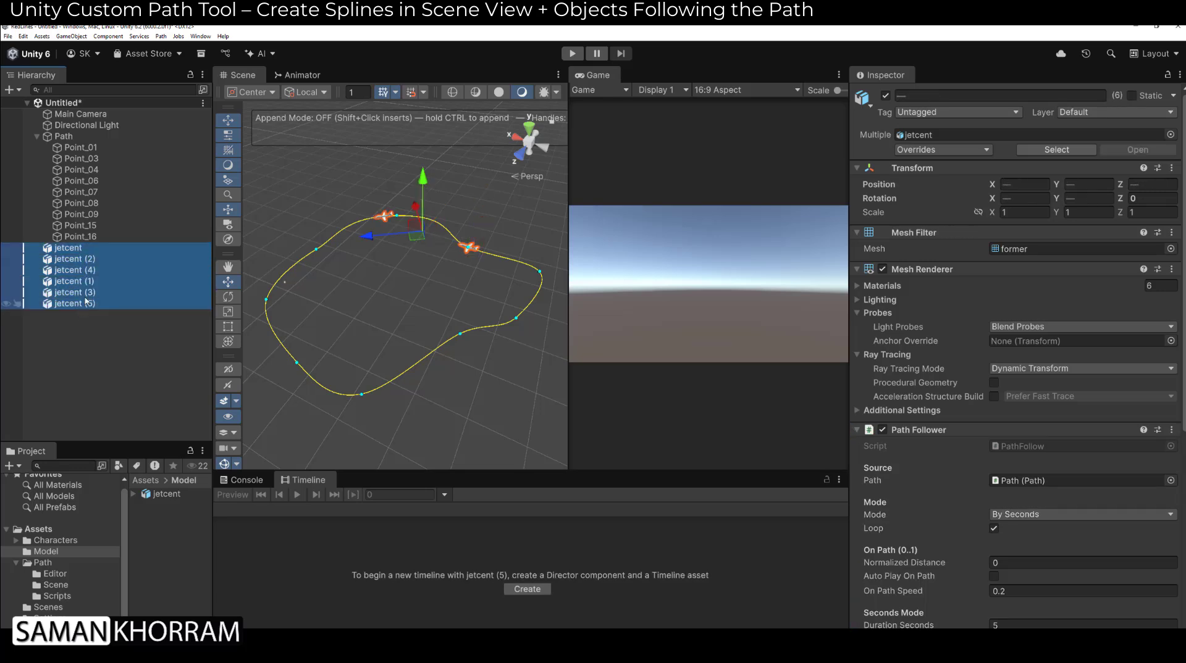
{"action": "left_click", "coordinate": [160, 36]}
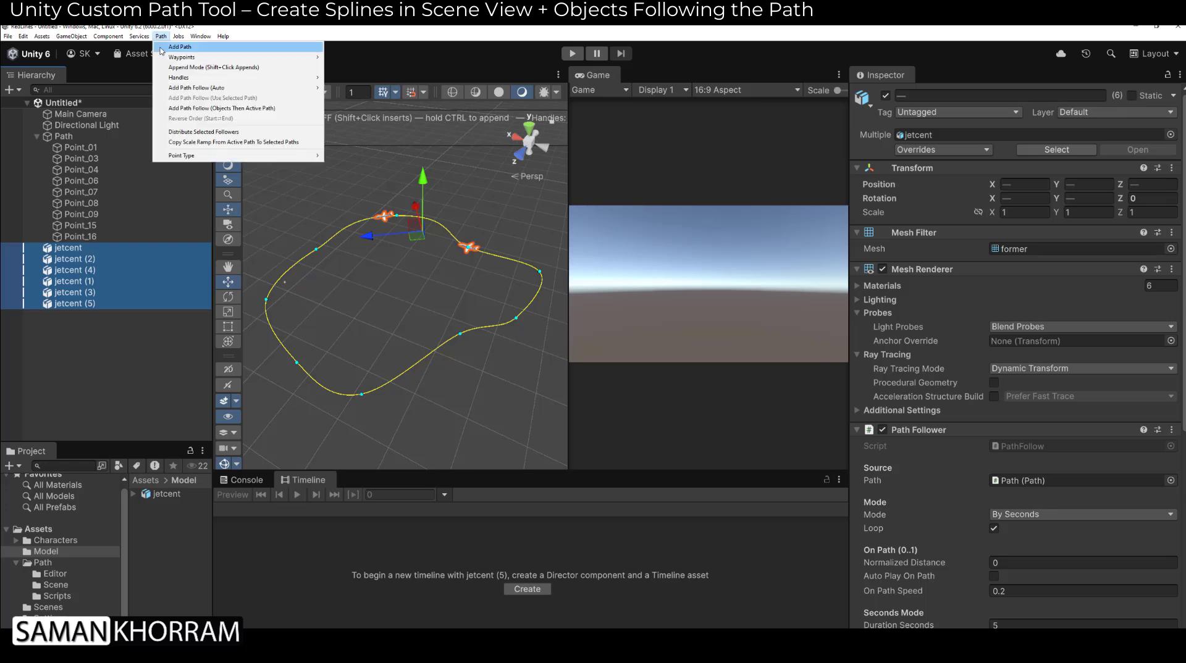
{"action": "left_click", "coordinate": [196, 132]}
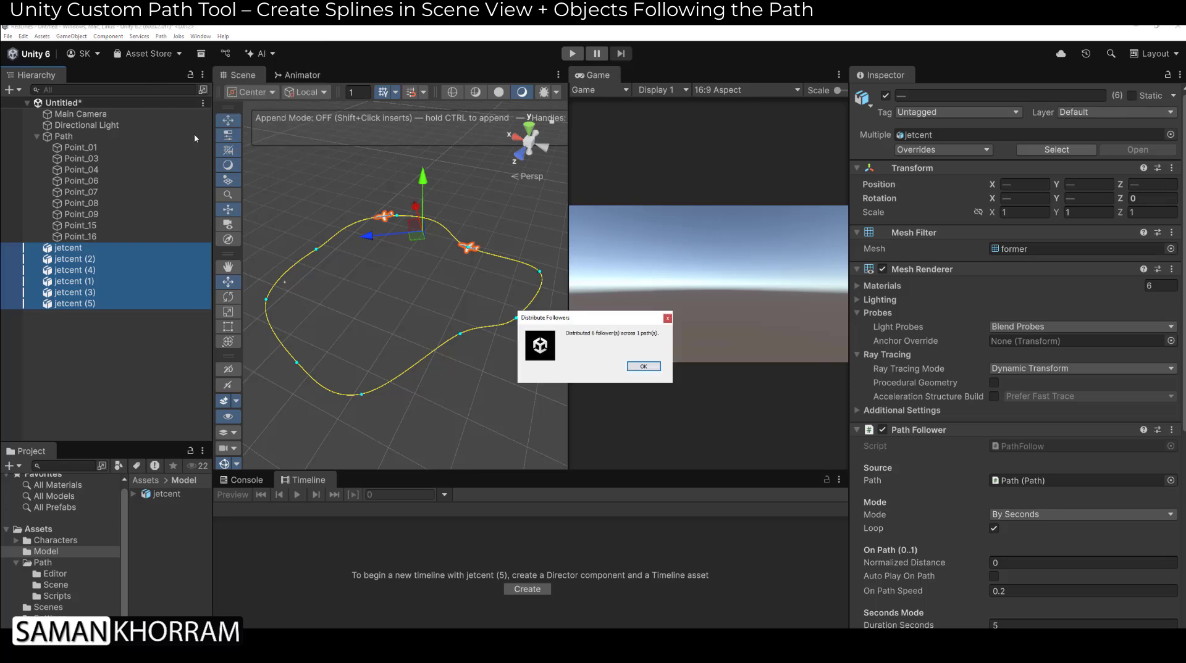
{"action": "left_click", "coordinate": [643, 366]}
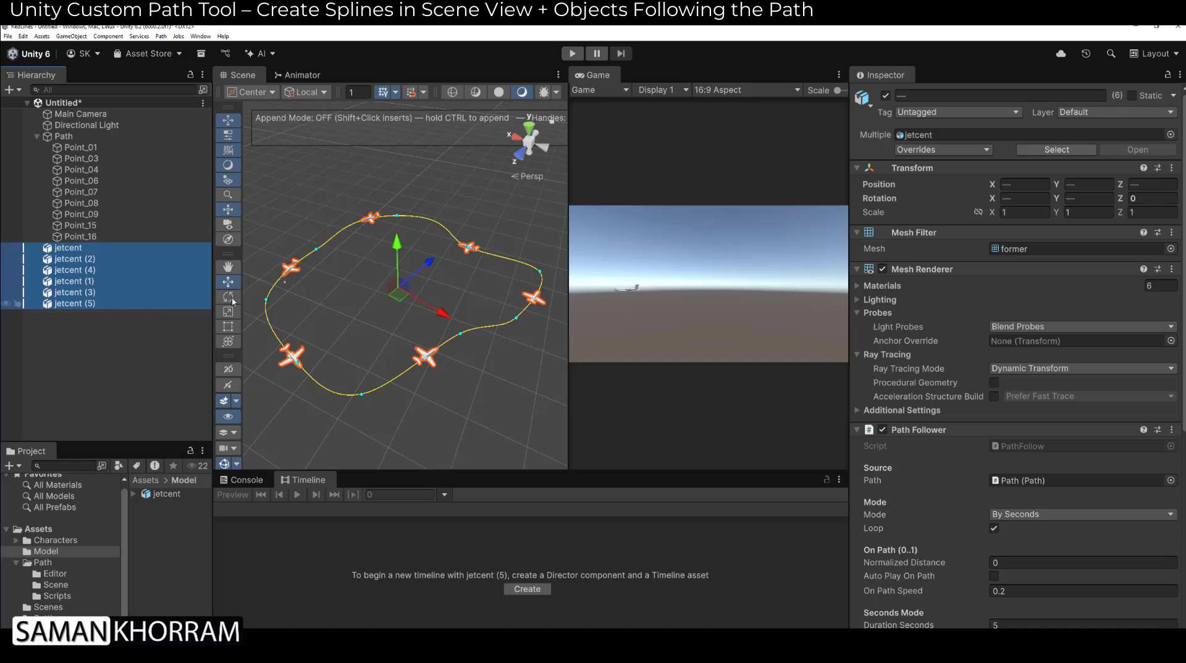
{"action": "key", "text": "ctrl+p"}
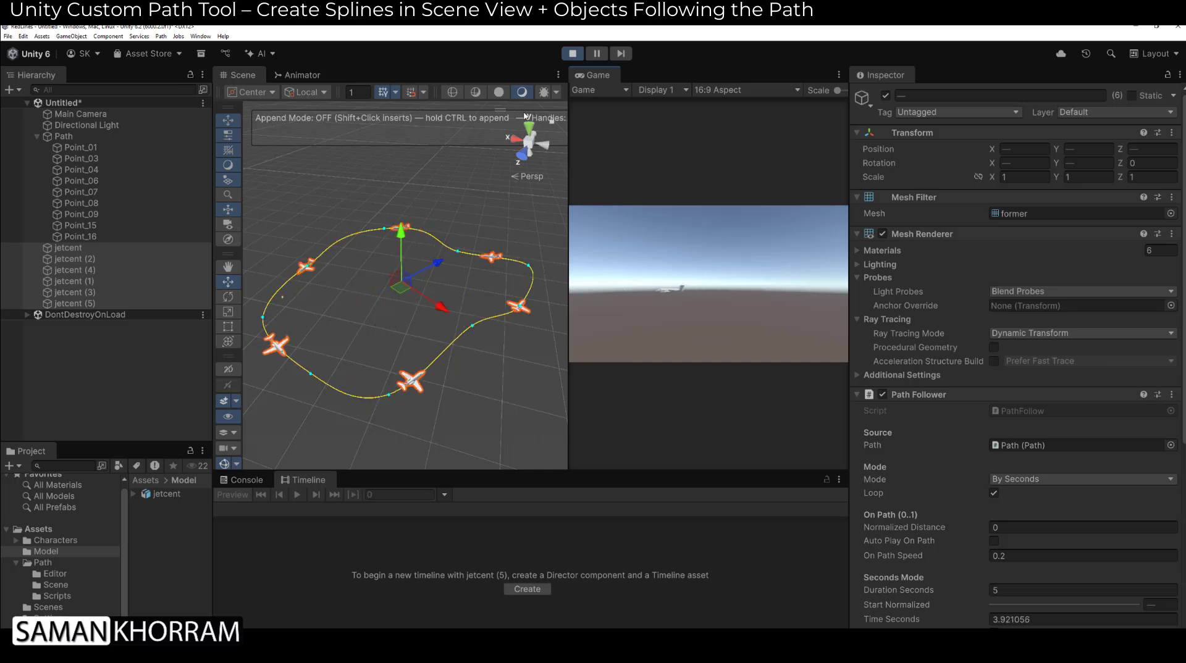
{"action": "left_click", "coordinate": [574, 56]}
Reshape the path by raising Point_07 to about Y 11.7 and lowering Point_03 to about Y -13.6.
{"action": "left_click_drag", "start_coordinate": [428, 313], "coordinate": [375, 292], "text": "alt"}
{"action": "left_click", "coordinate": [372, 376]}
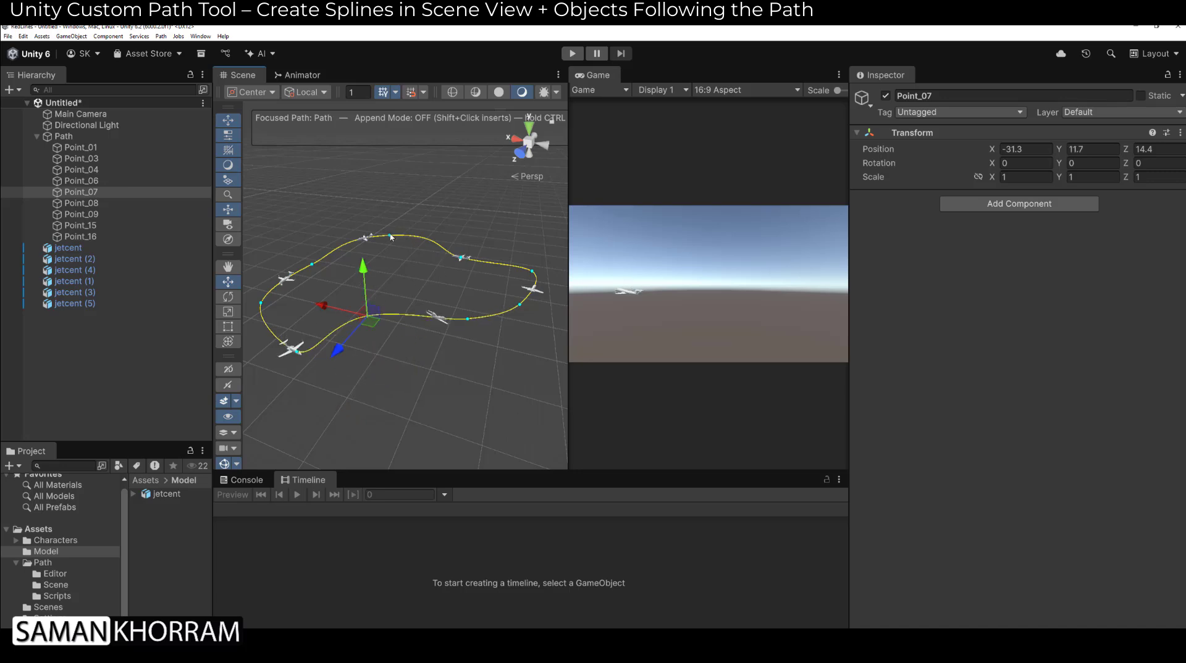
{"action": "left_click", "coordinate": [390, 237]}
{"action": "left_click_drag", "start_coordinate": [390, 233], "coordinate": [389, 261]}
{"action": "left_click_drag", "start_coordinate": [472, 286], "coordinate": [554, 233], "text": "alt"}
Play the scene to check the jets following the reshaped path, and stop playback.
{"action": "left_click", "coordinate": [575, 55]}
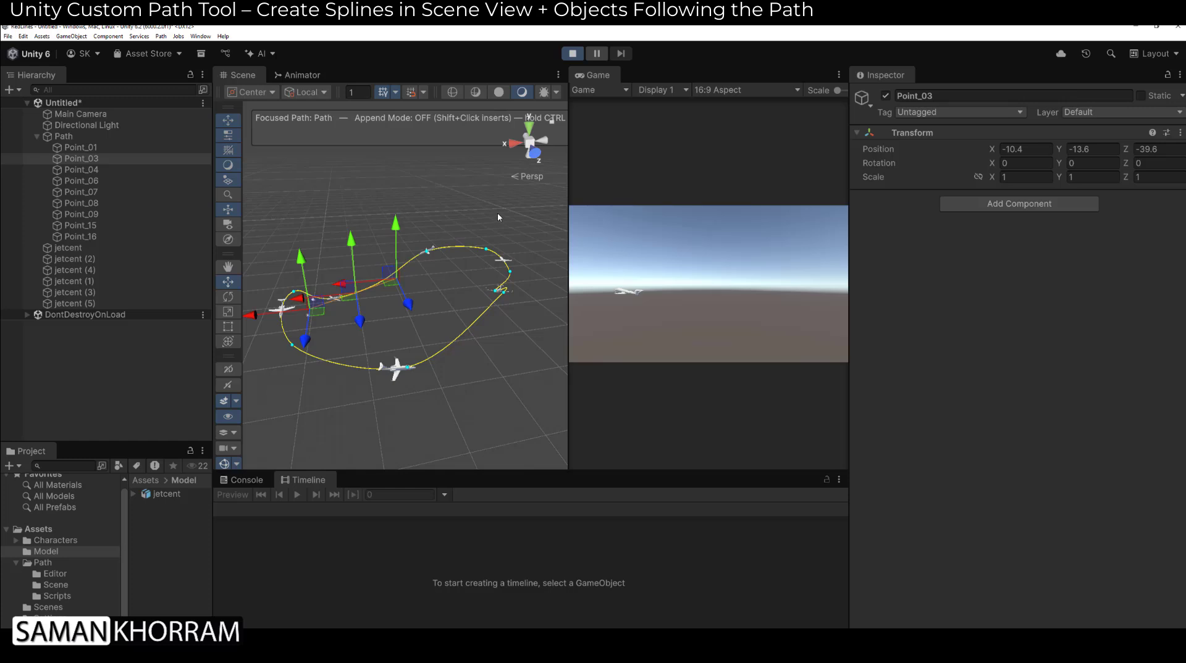
{"action": "left_click_drag", "start_coordinate": [497, 216], "coordinate": [457, 184], "text": "alt"}
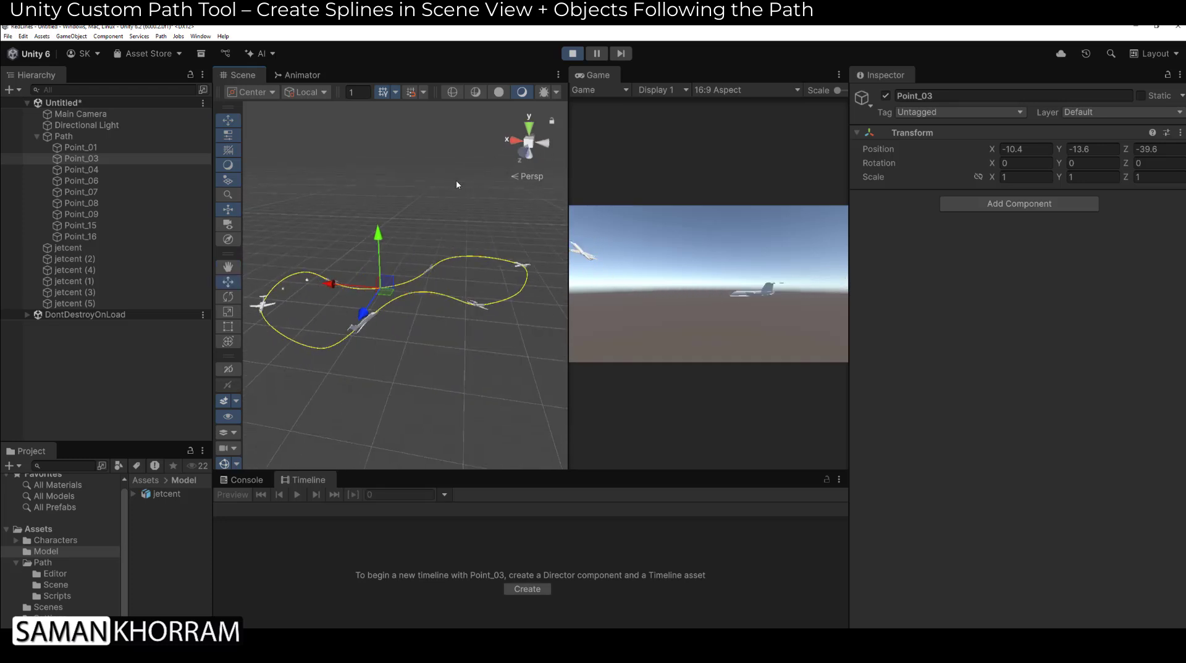
{"action": "left_click", "coordinate": [573, 53]}
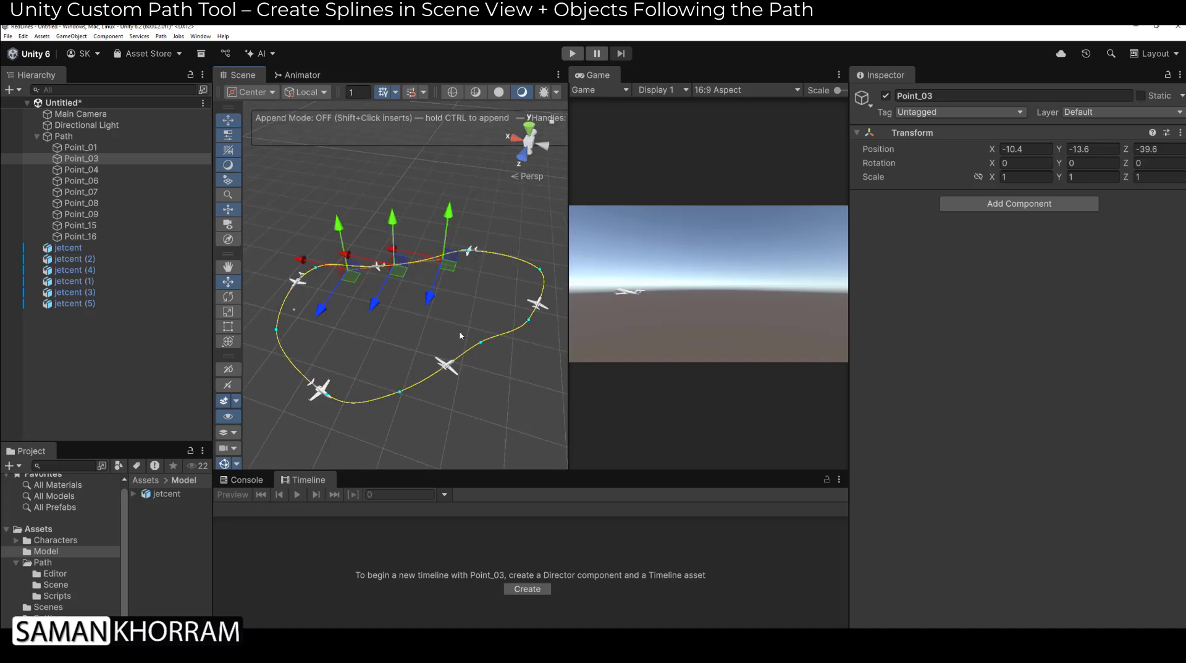
Delete the five jetcent copies and keep only the original jetcent.
{"action": "left_click", "coordinate": [81, 247]}
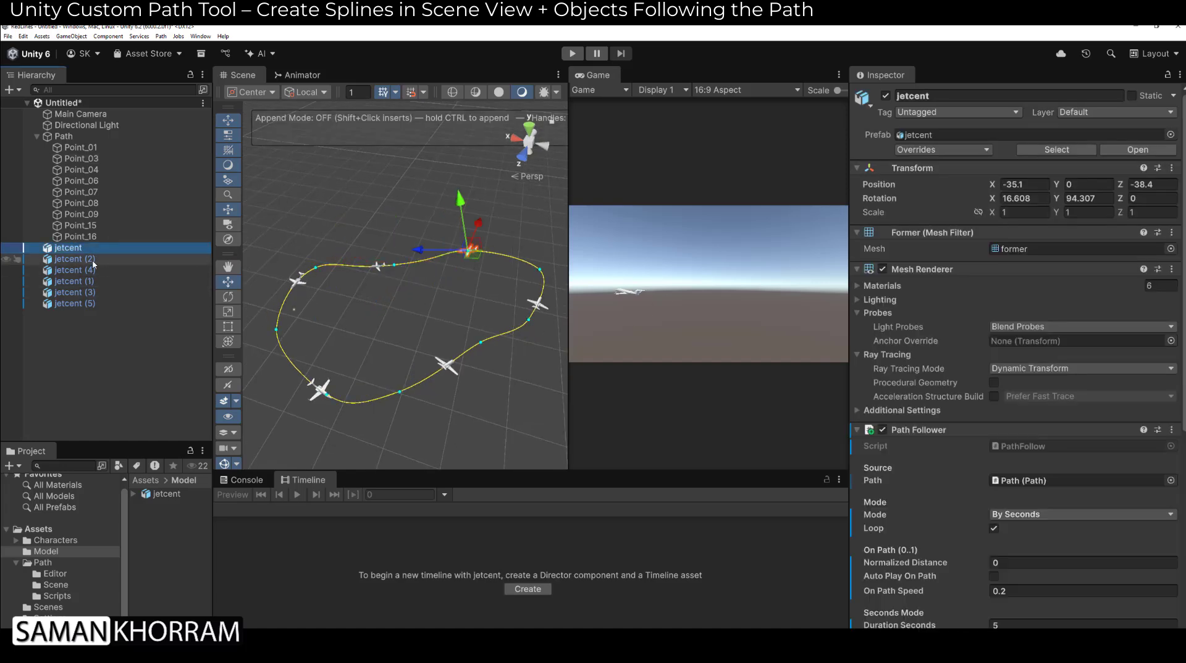
{"action": "left_click", "coordinate": [93, 259]}
{"action": "left_click", "coordinate": [97, 304], "text": "shift"}
{"action": "key", "text": "Delete"}
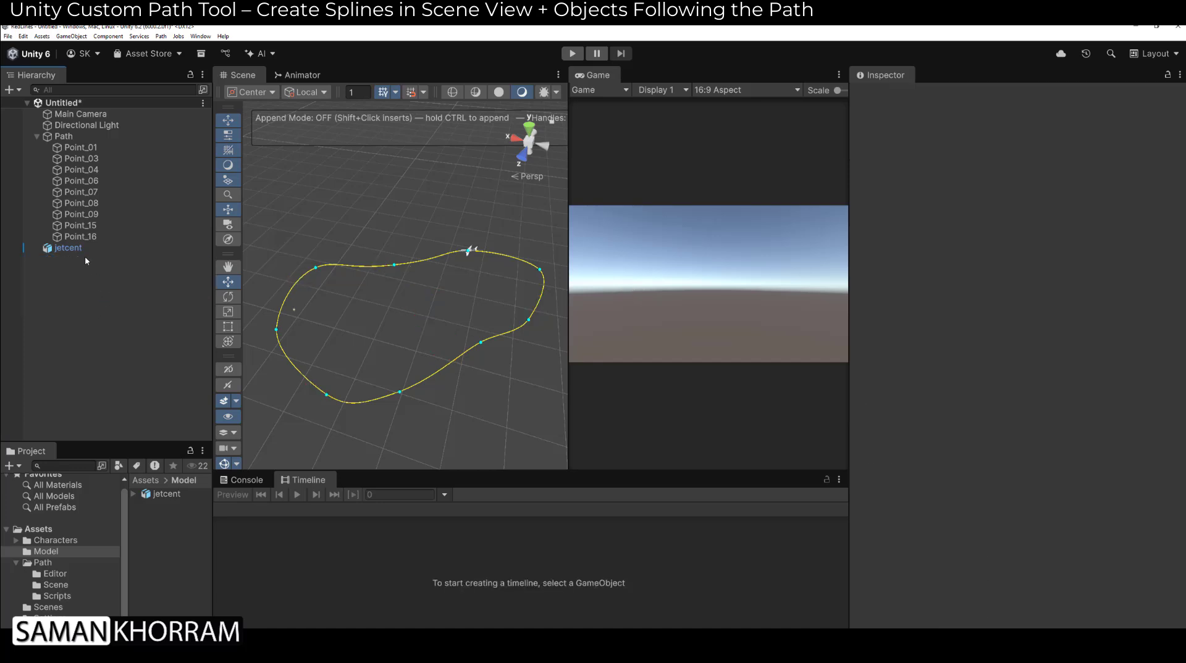
Set the Mode of jetcent's Path Follower to On Path.
{"action": "left_click", "coordinate": [84, 249]}
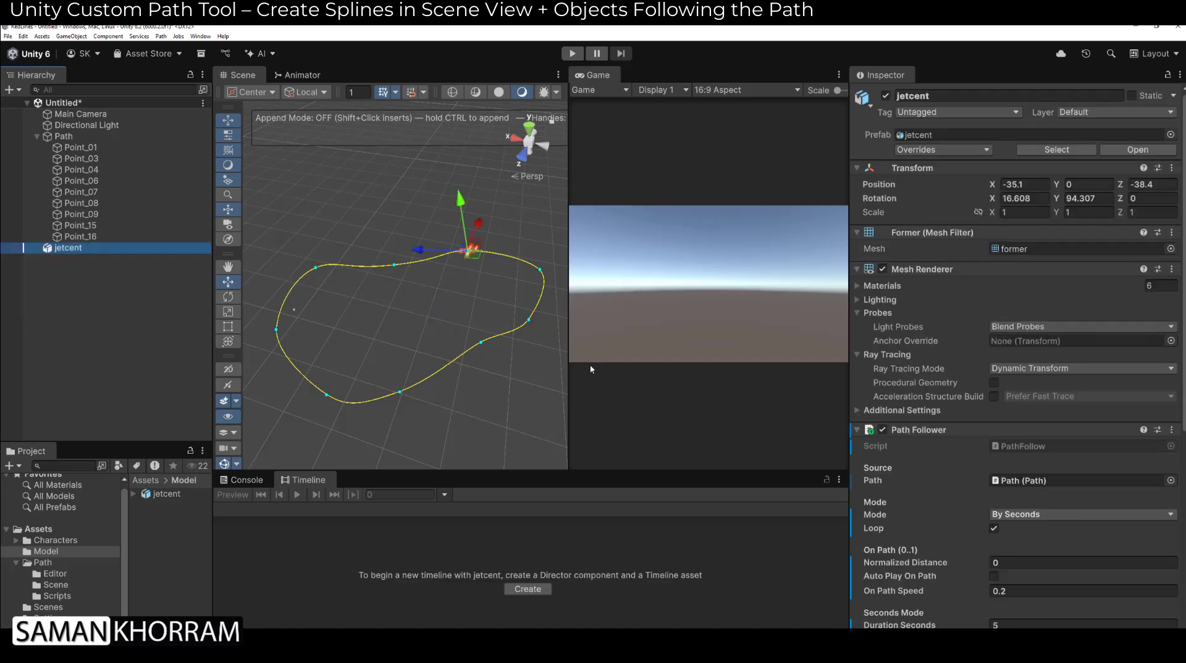
{"action": "scroll", "coordinate": [1125, 363], "scroll_direction": "down", "scroll_amount": 5}
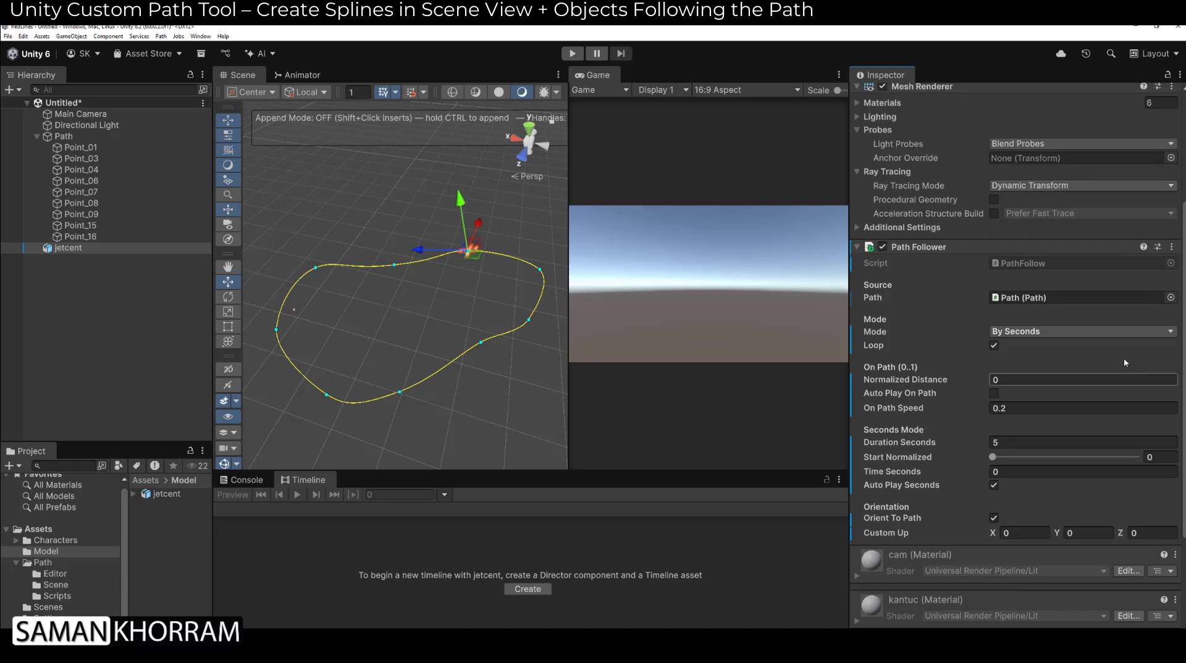
{"action": "left_click", "coordinate": [1042, 331]}
{"action": "left_click", "coordinate": [1019, 353]}
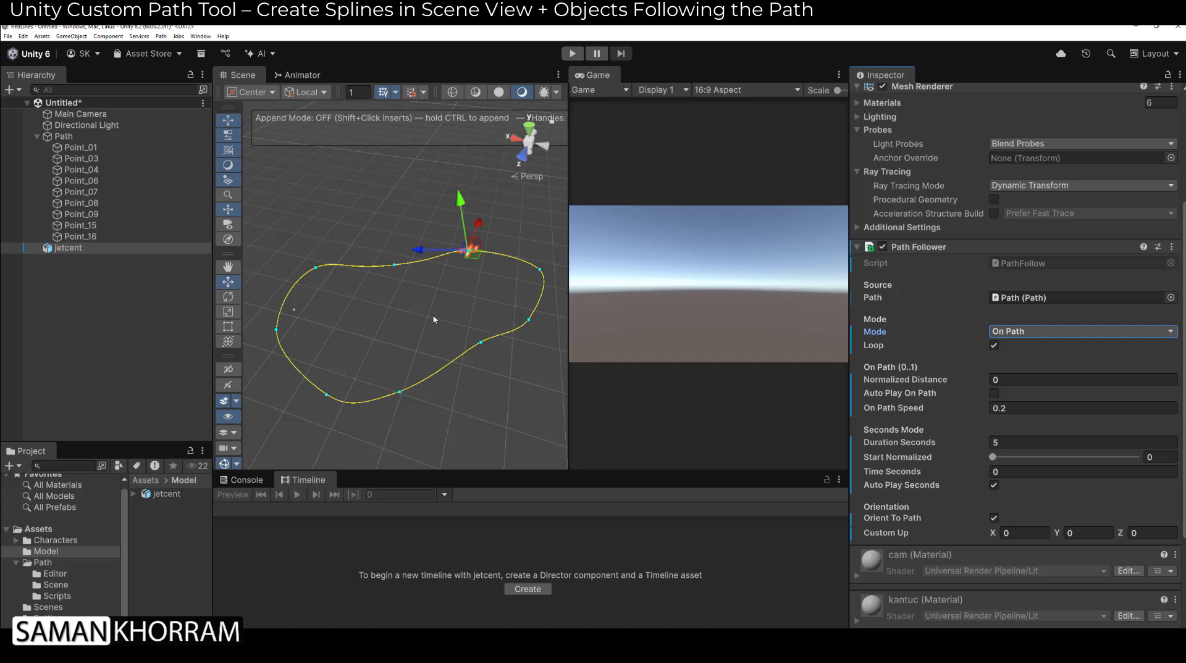
Create a timeline for jetcent and save it as jetcentTimeline.playable in the Assets/Model folder.
{"action": "middle_click_drag", "start_coordinate": [432, 337], "coordinate": [428, 331]}
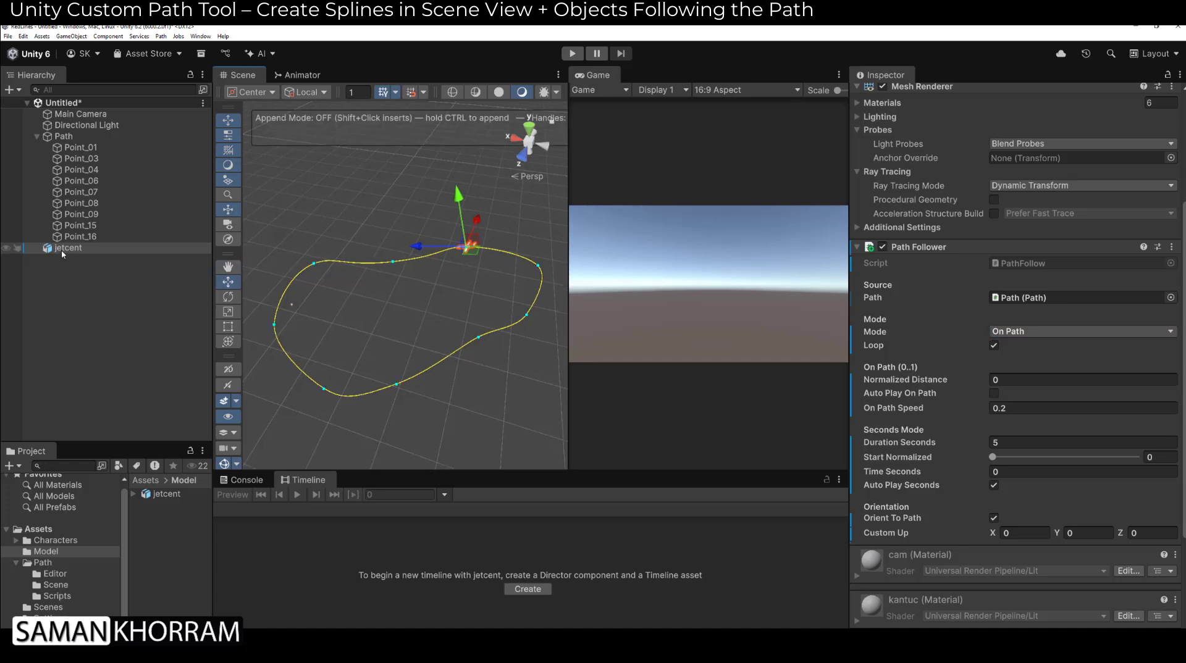
{"action": "left_click", "coordinate": [243, 479]}
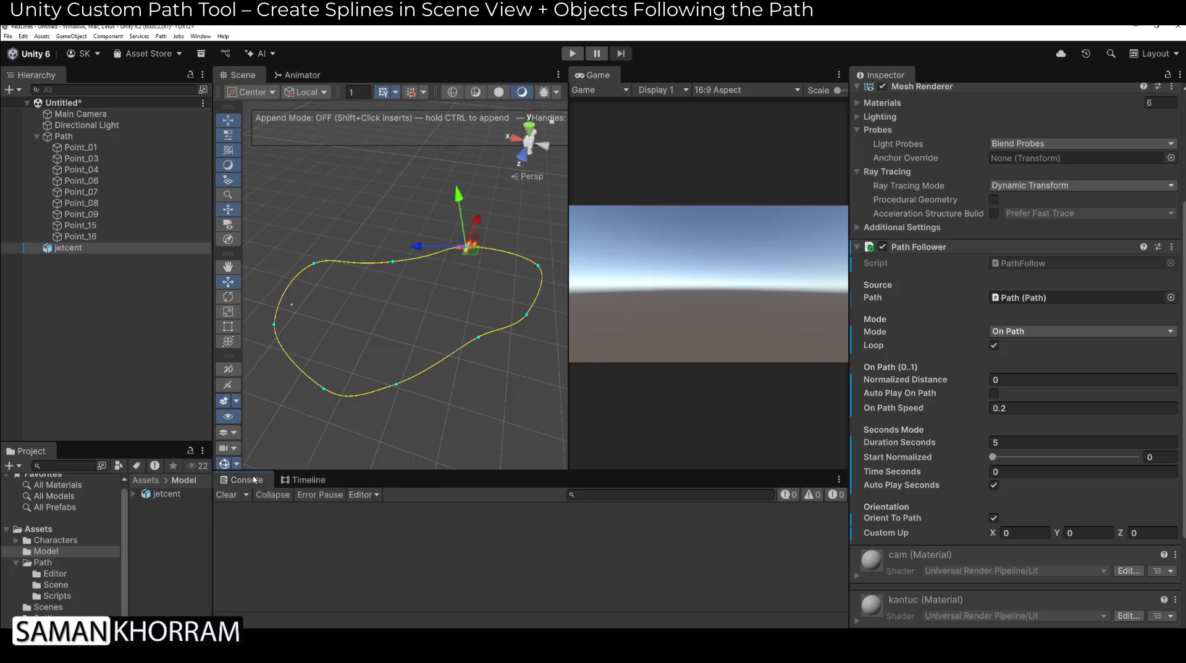
{"action": "left_click", "coordinate": [304, 480]}
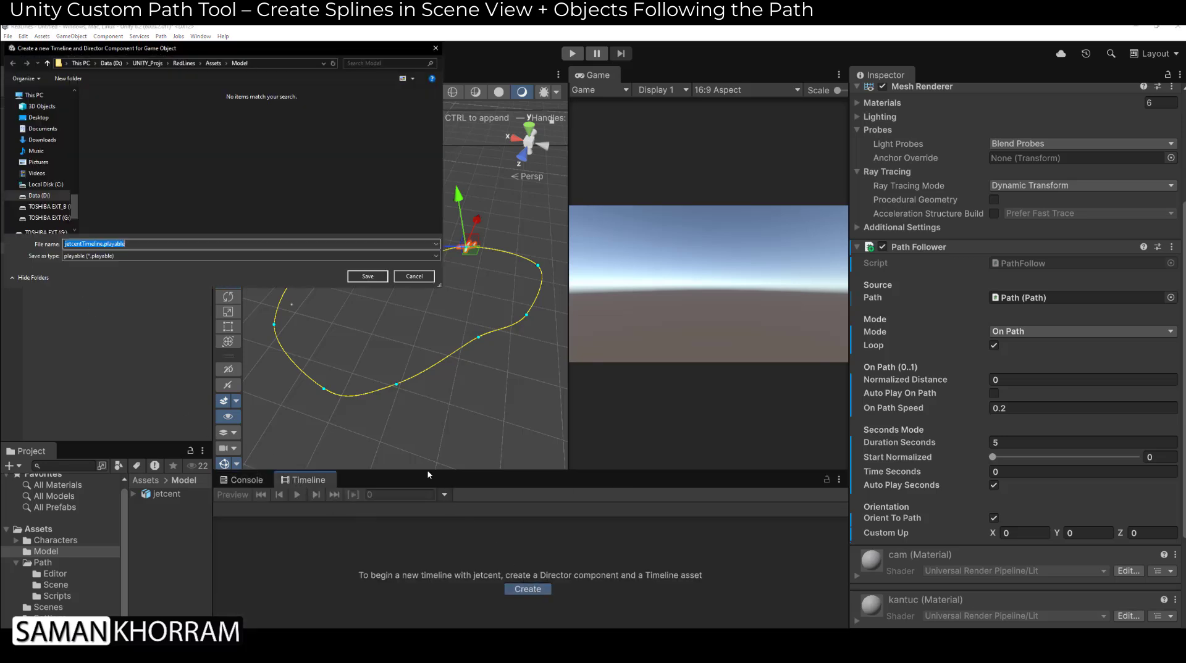
{"action": "left_click", "coordinate": [365, 279]}
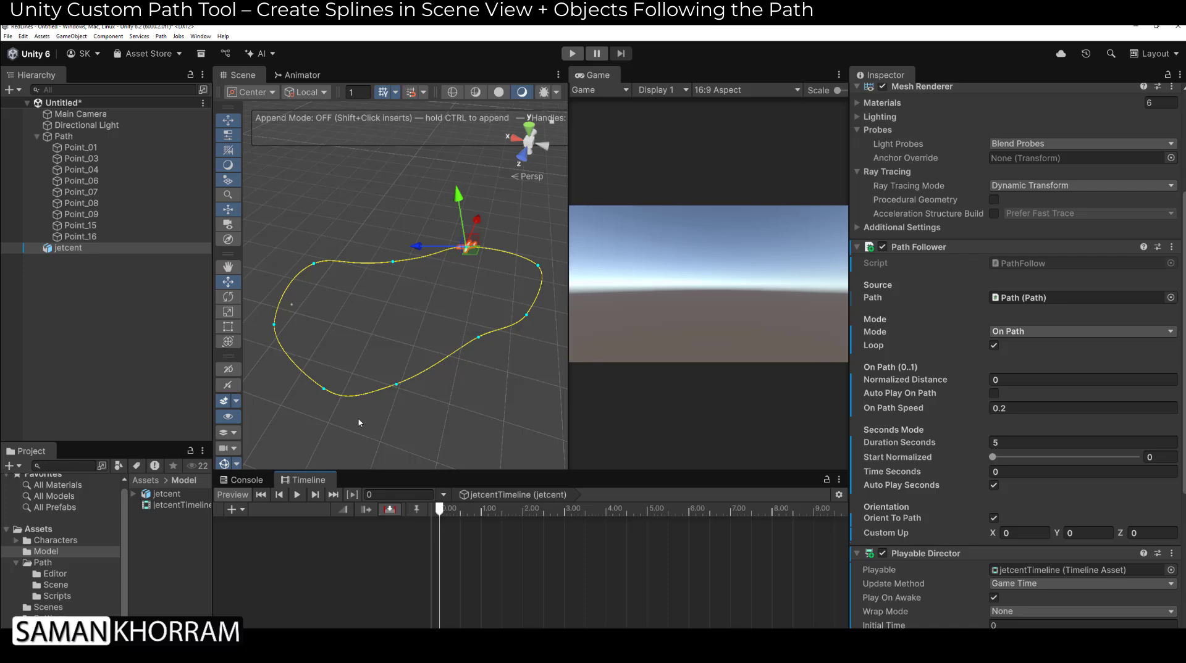
Add an animation track for jetcent to the new timeline.
{"action": "left_click_drag", "start_coordinate": [72, 250], "coordinate": [81, 259]}
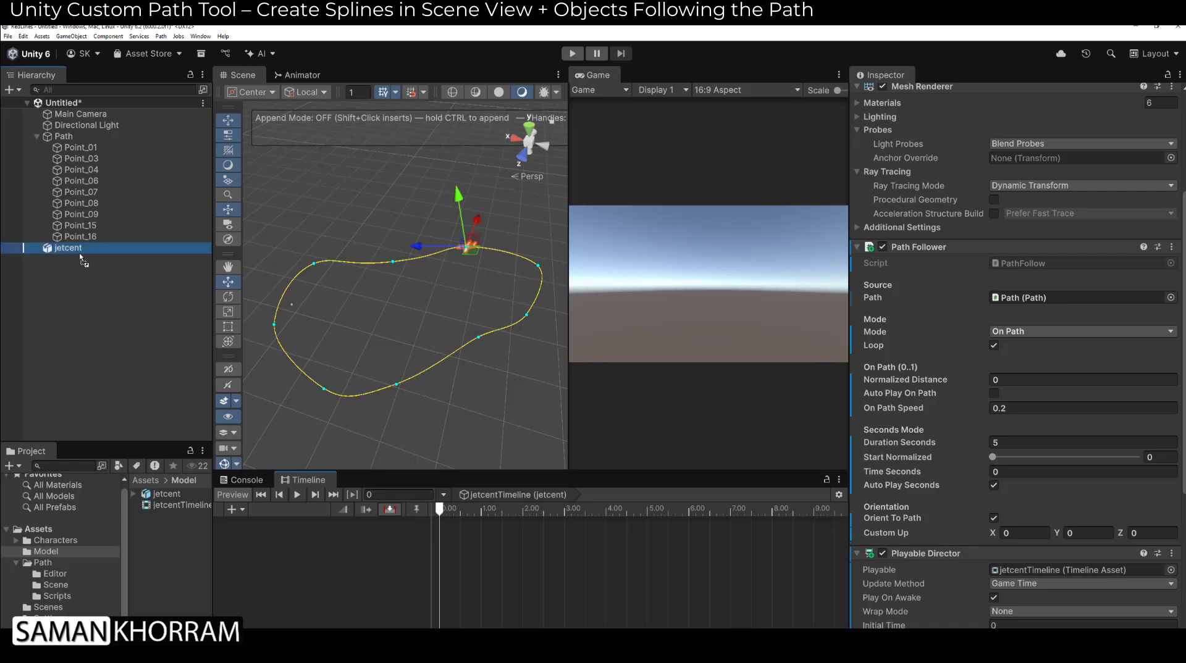
{"action": "left_click_drag", "start_coordinate": [183, 398], "coordinate": [266, 554]}
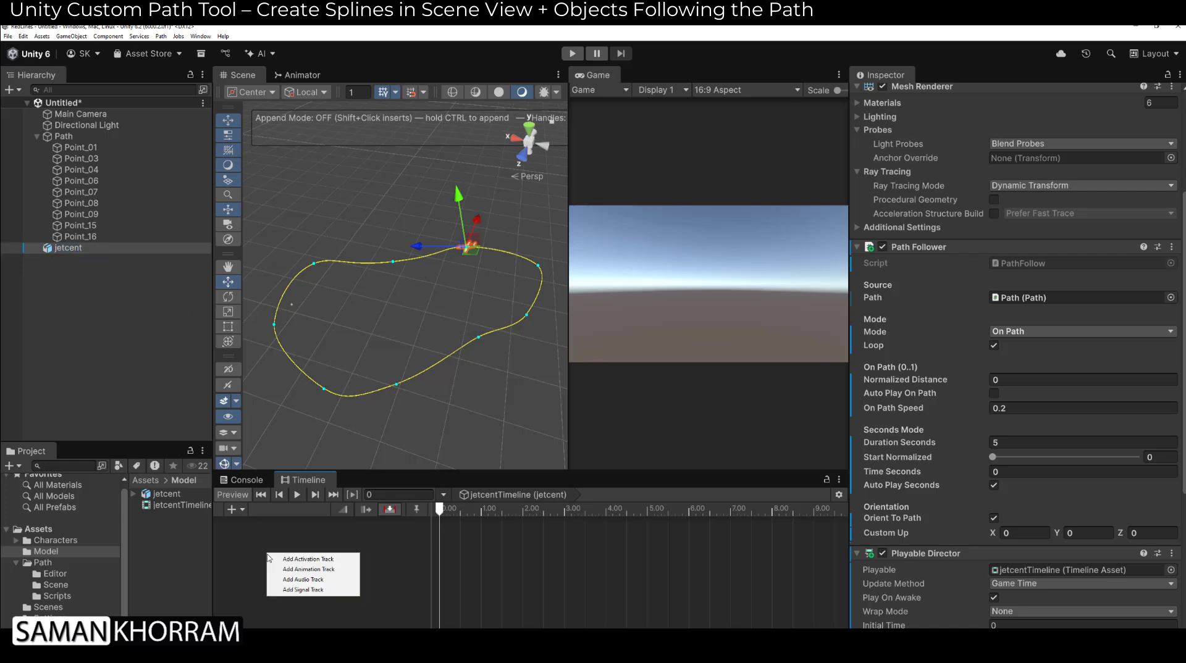
{"action": "left_click", "coordinate": [315, 570]}
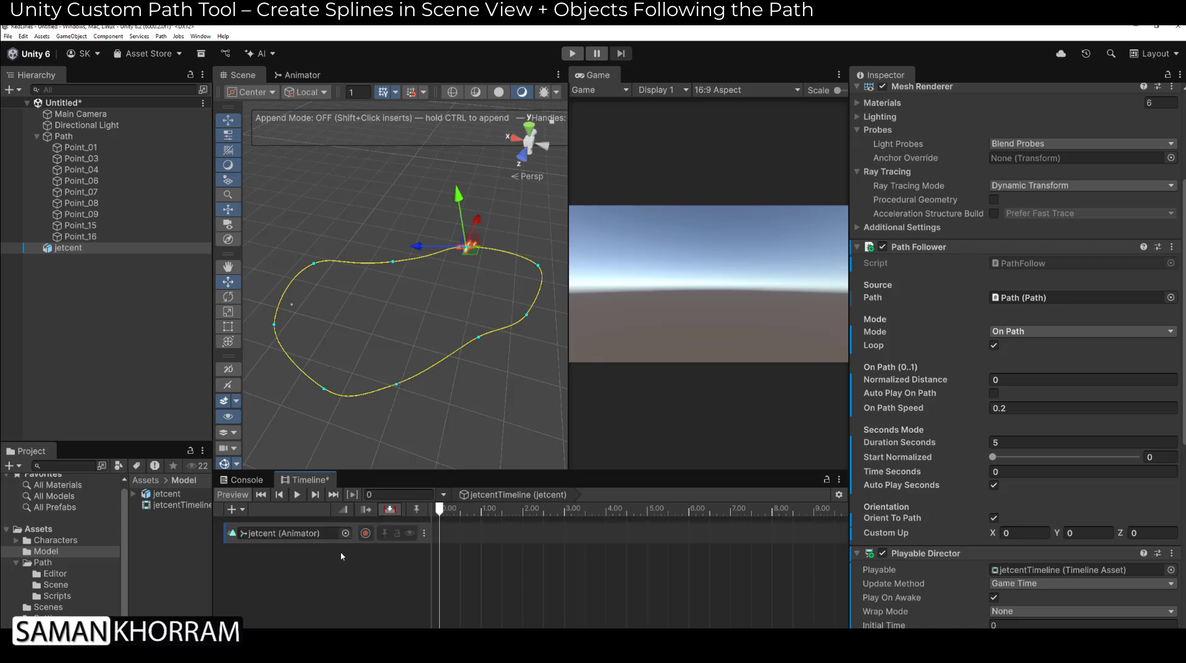
Record Normalized Distance keyframes of 1 at 7 seconds and 0 at 0 seconds on jetcent's animation track, and test them in Play mode.
{"action": "left_click", "coordinate": [366, 534]}
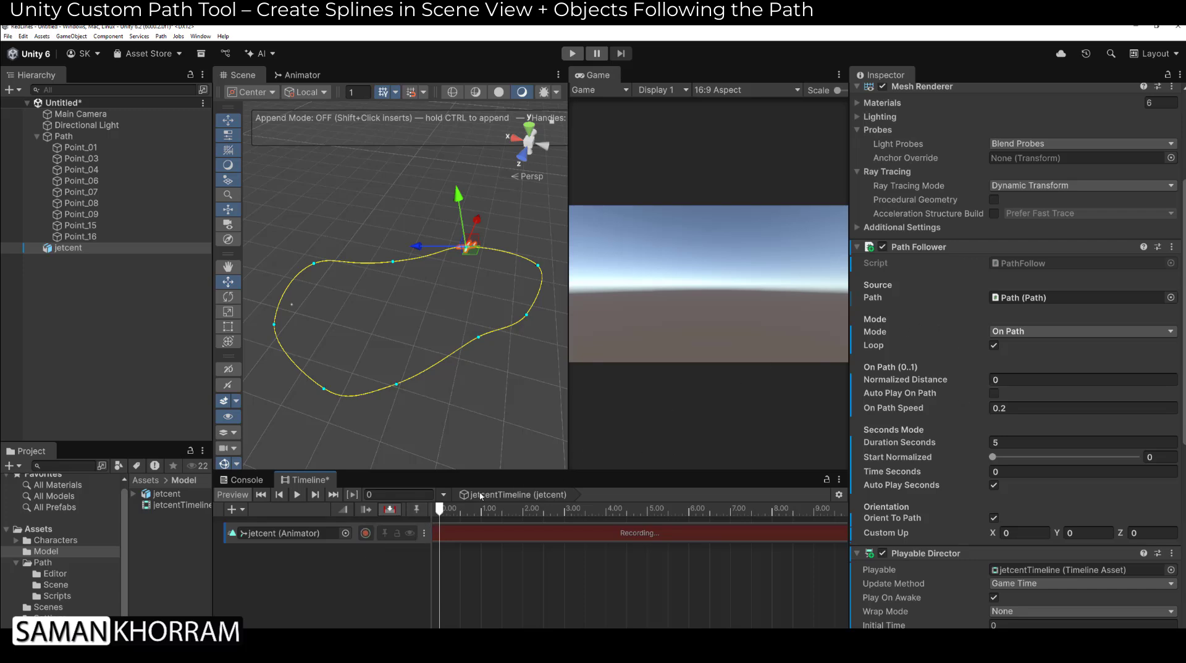
{"action": "left_click_drag", "start_coordinate": [443, 513], "coordinate": [731, 521]}
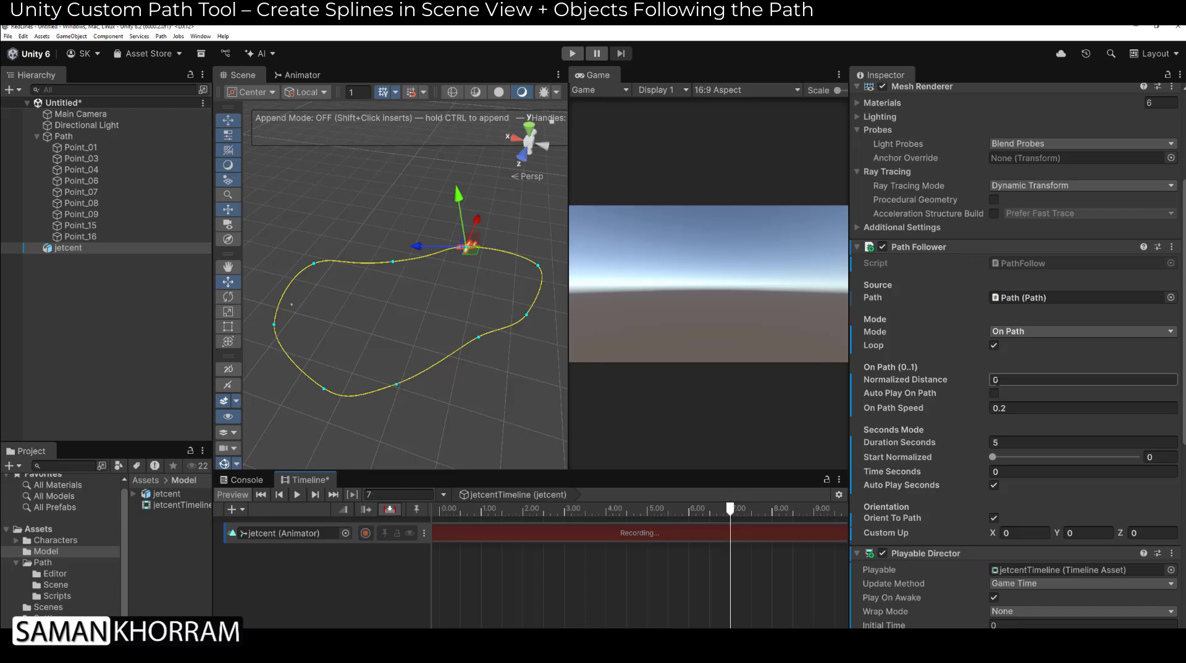
{"action": "type", "text": "1"}
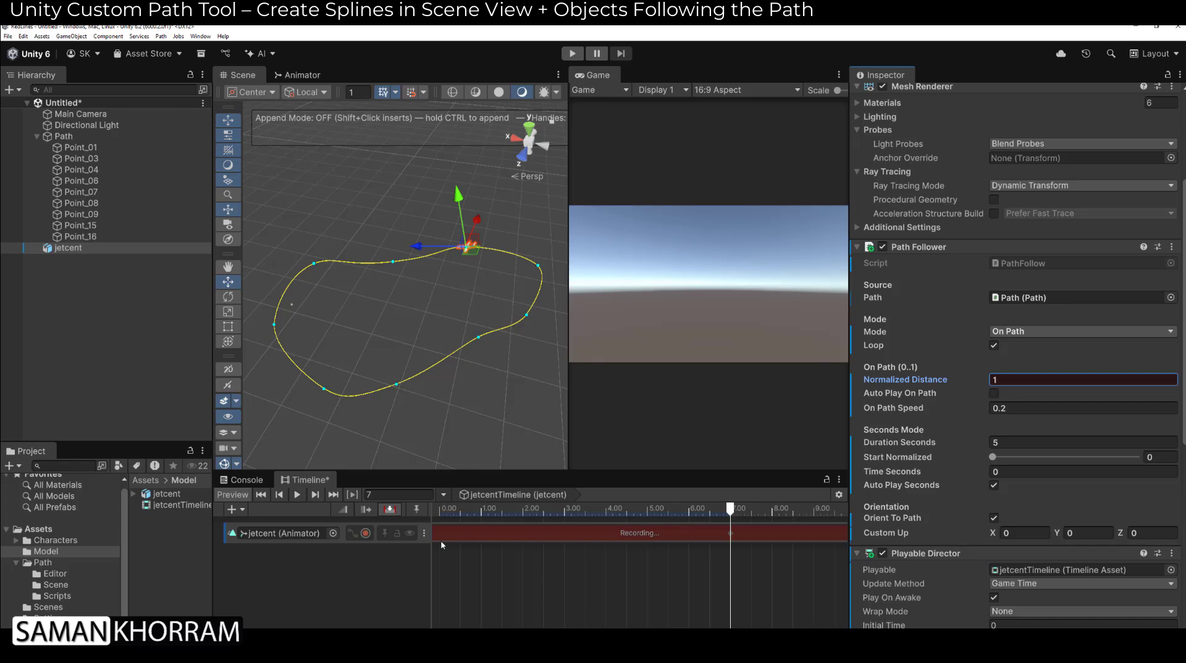
{"action": "left_click_drag", "start_coordinate": [706, 510], "coordinate": [439, 510]}
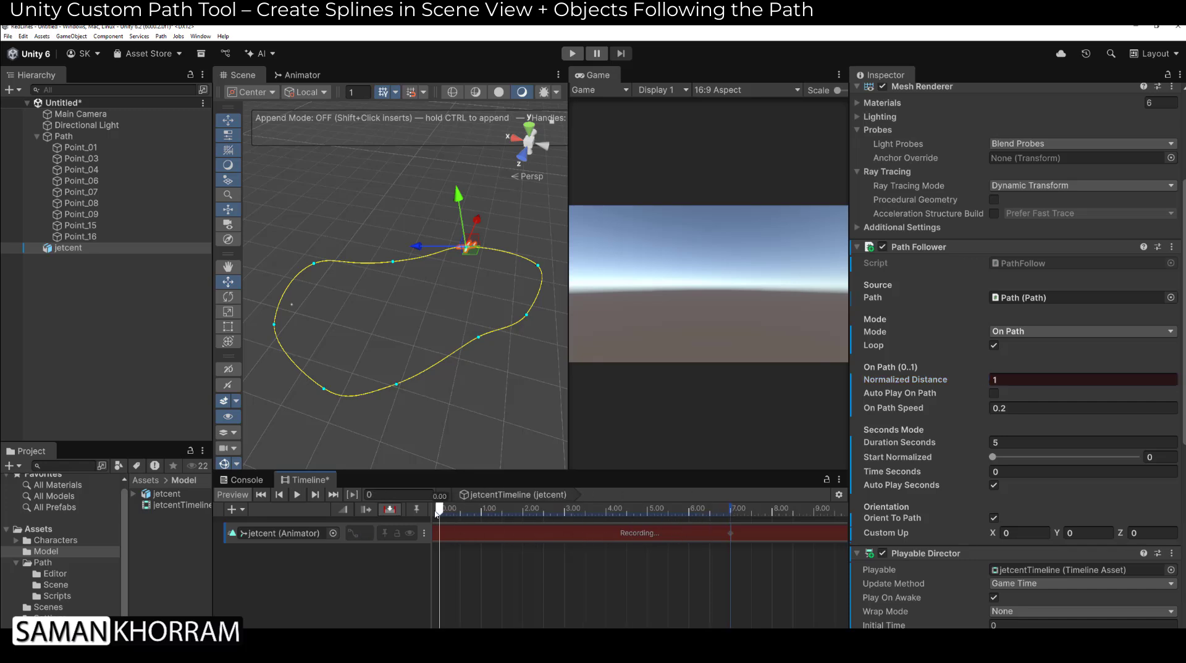
{"action": "left_click", "coordinate": [1016, 379]}
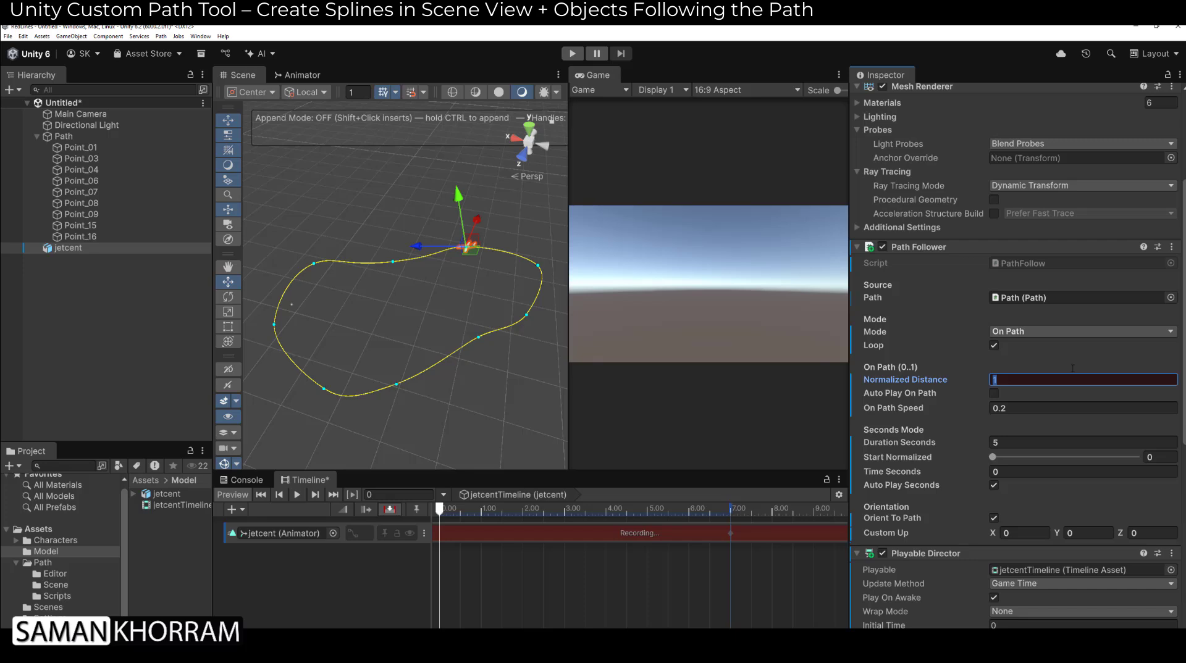
{"action": "mouse_move", "coordinate": [440, 510]}
{"action": "left_mouse_down"}
{"action": "mouse_move", "coordinate": [678, 510]}
{"action": "mouse_move", "coordinate": [710, 496]}
{"action": "mouse_move", "coordinate": [439, 500]}
{"action": "left_mouse_up"}
{"action": "left_click", "coordinate": [571, 54]}
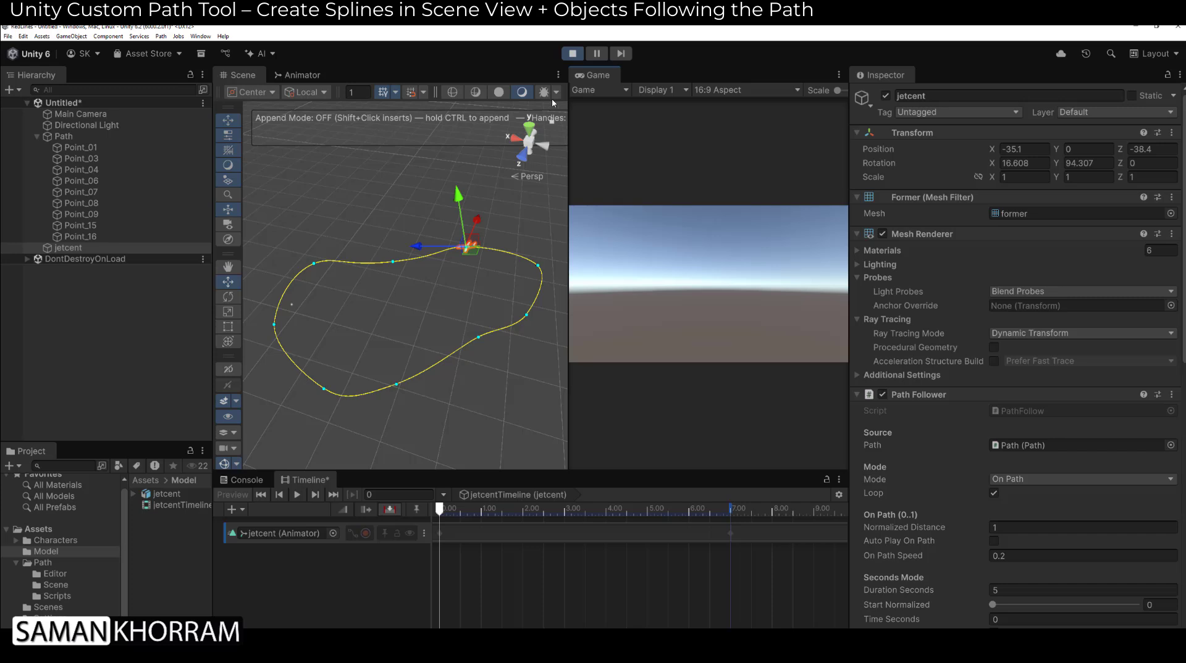
{"action": "key", "text": "ctrl+p"}
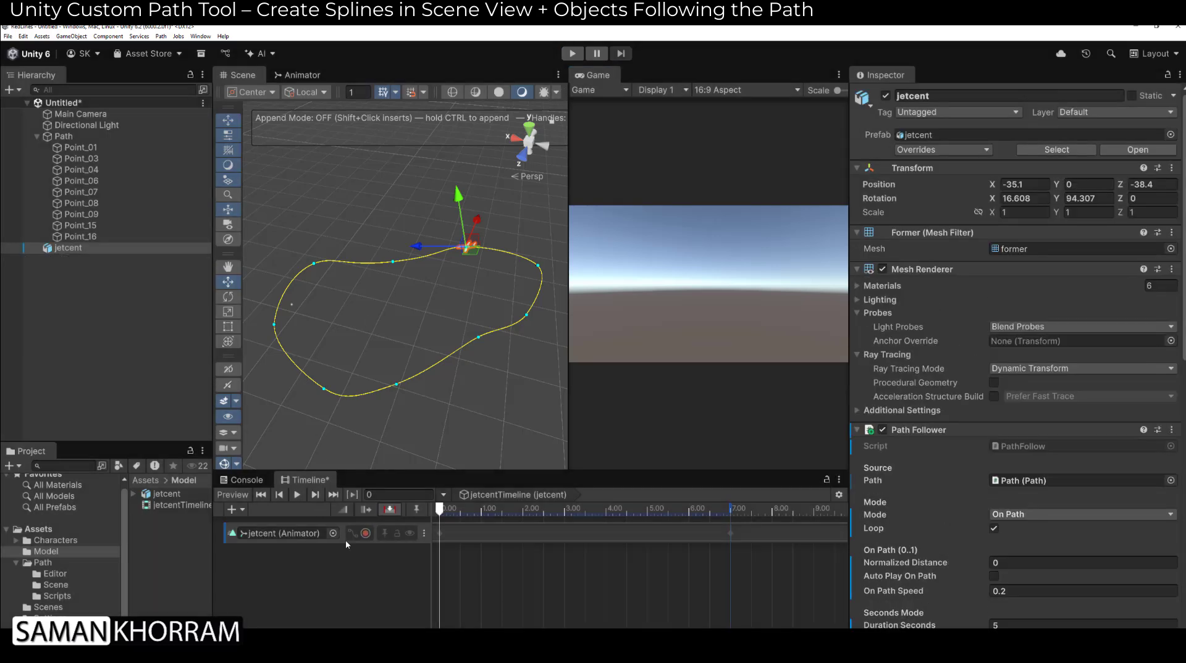
Make the Normalized Distance curve linear between its two keyframes.
{"action": "left_click", "coordinate": [353, 533]}
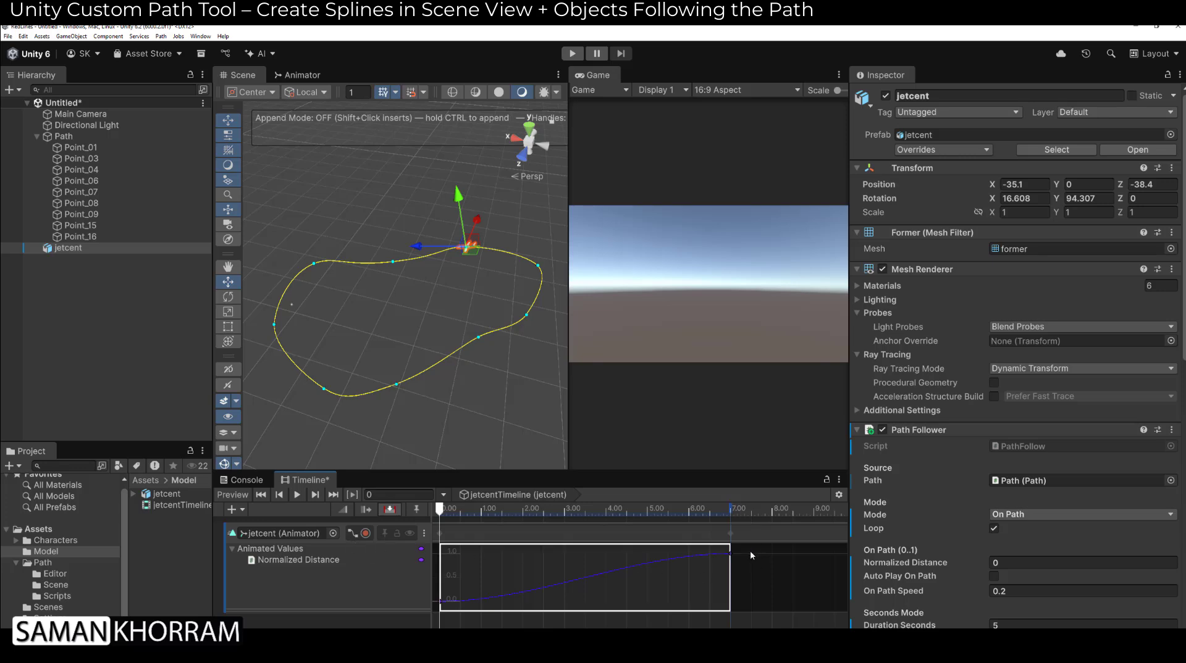
{"action": "left_click_drag", "start_coordinate": [750, 550], "coordinate": [436, 612]}
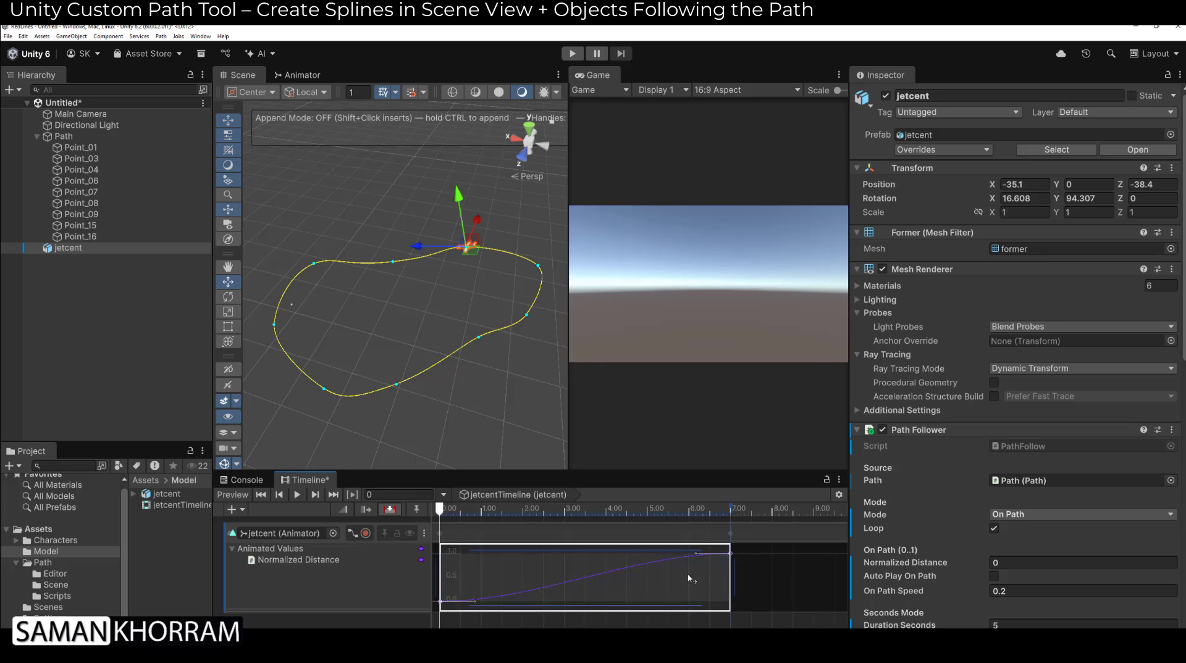
{"action": "right_click", "coordinate": [729, 556]}
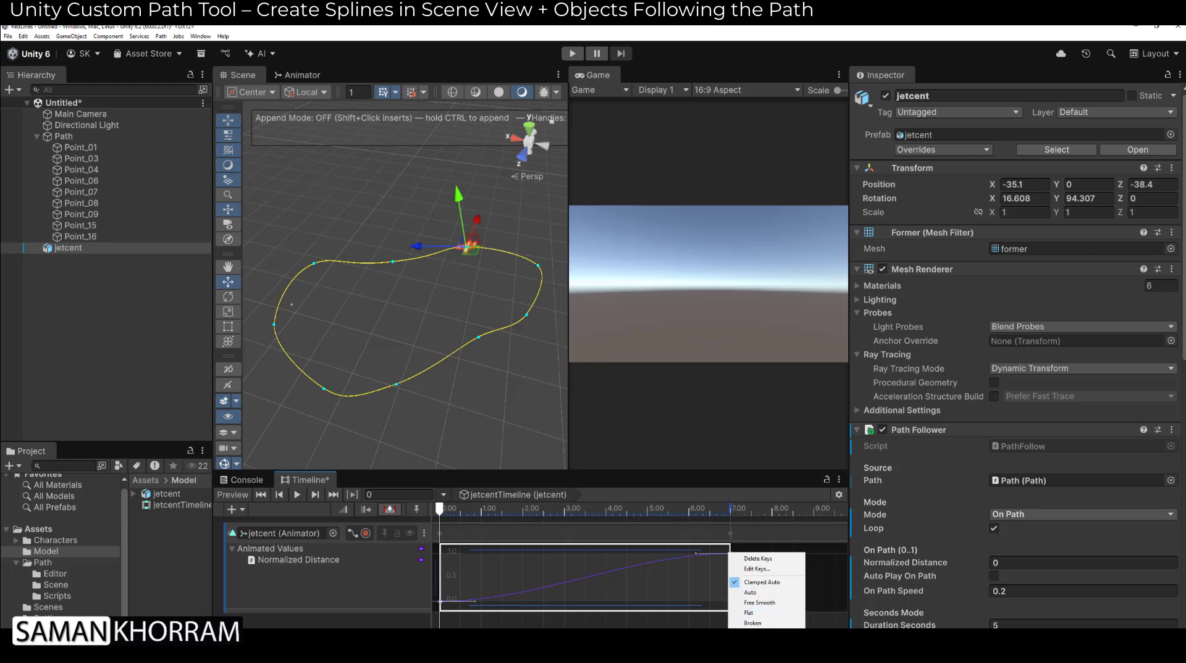
{"action": "mouse_move", "coordinate": [762, 657]}
{"action": "left_click", "coordinate": [826, 636]}
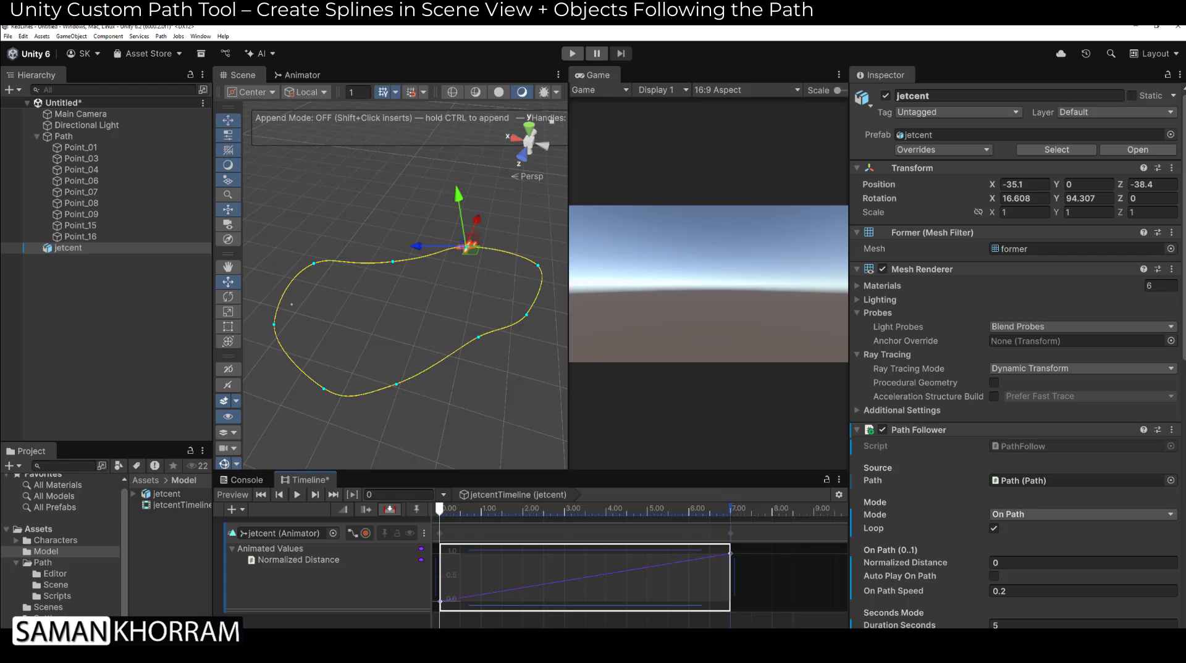
Run the scene in Play mode to check jetcent's movement along the path.
{"action": "left_click", "coordinate": [573, 54]}
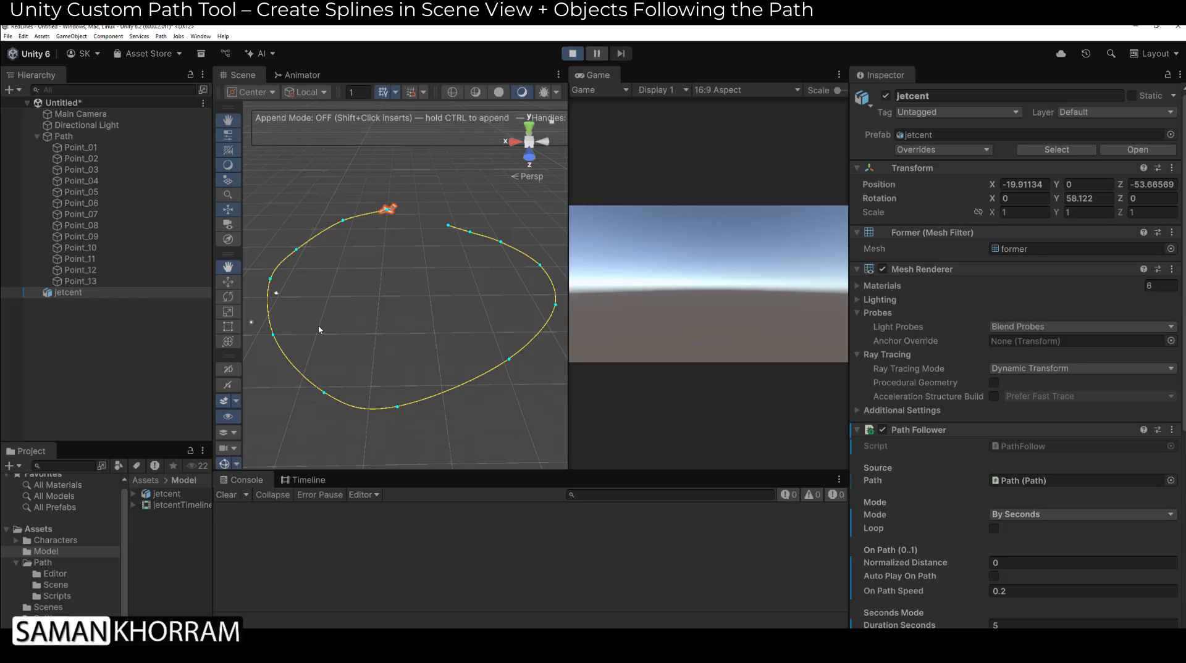
{"action": "left_click", "coordinate": [573, 54]}
{"action": "left_click", "coordinate": [572, 53]}
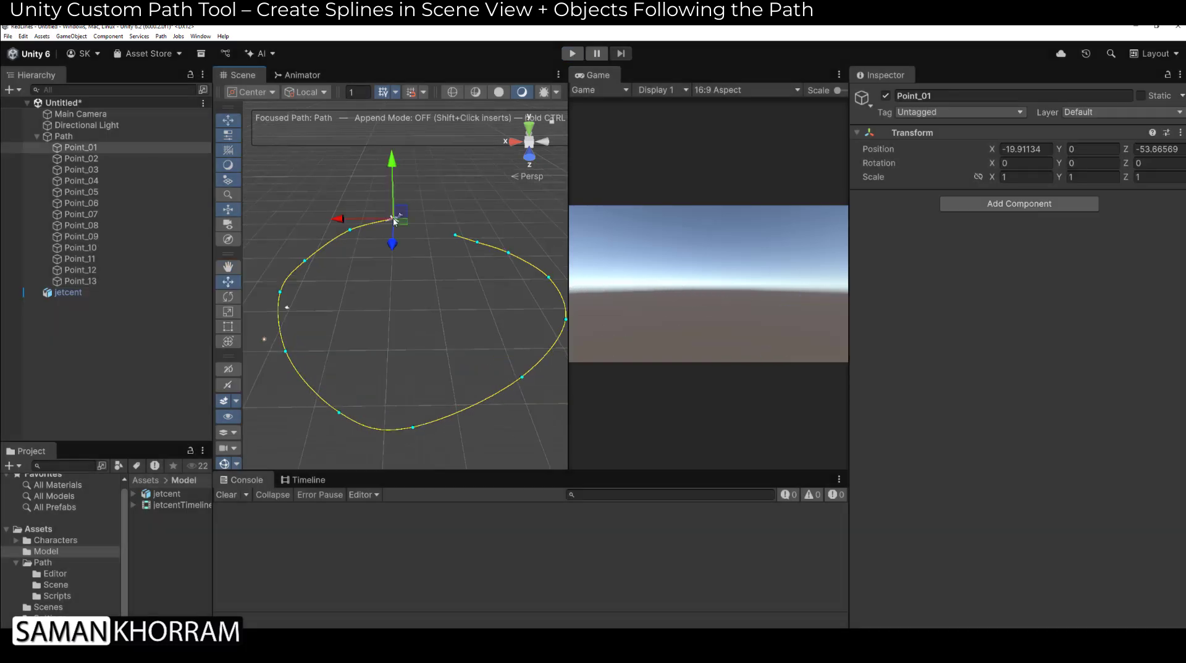
{"action": "right_click", "coordinate": [393, 219]}
{"action": "left_click", "coordinate": [430, 251]}
{"action": "left_click", "coordinate": [572, 54]}
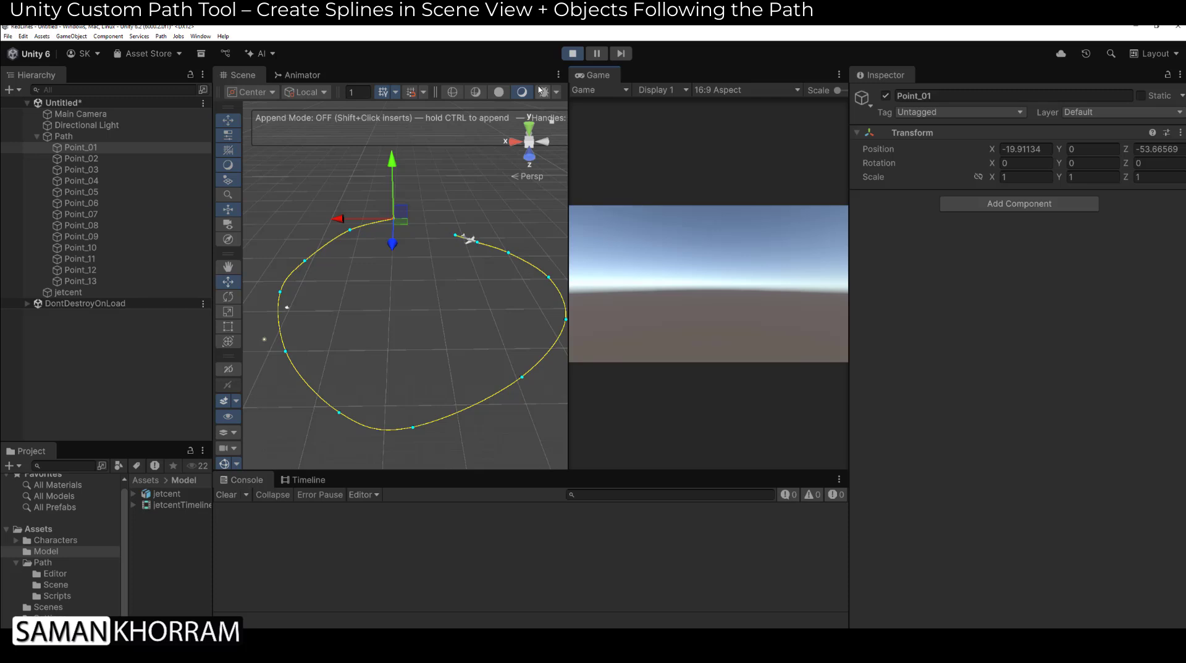
{"action": "key", "text": "ctrl+p"}
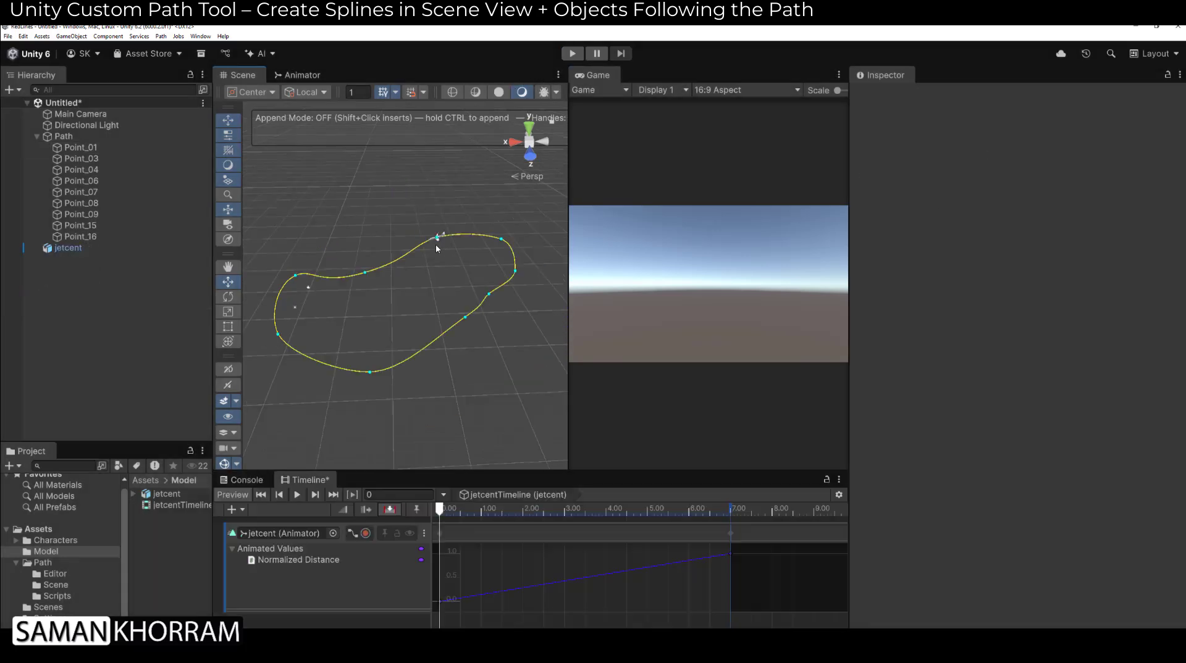
Delete jetcent from the scene and add a 3D cube with its default name.
{"action": "left_click", "coordinate": [68, 247]}
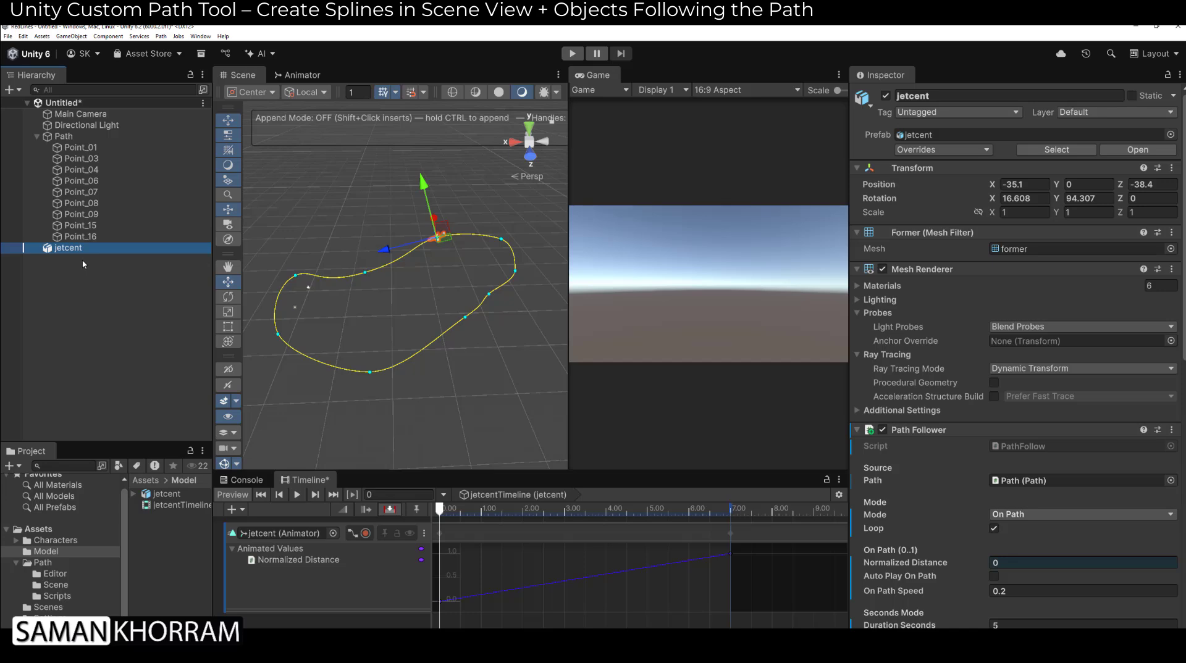
{"action": "key", "text": "Delete"}
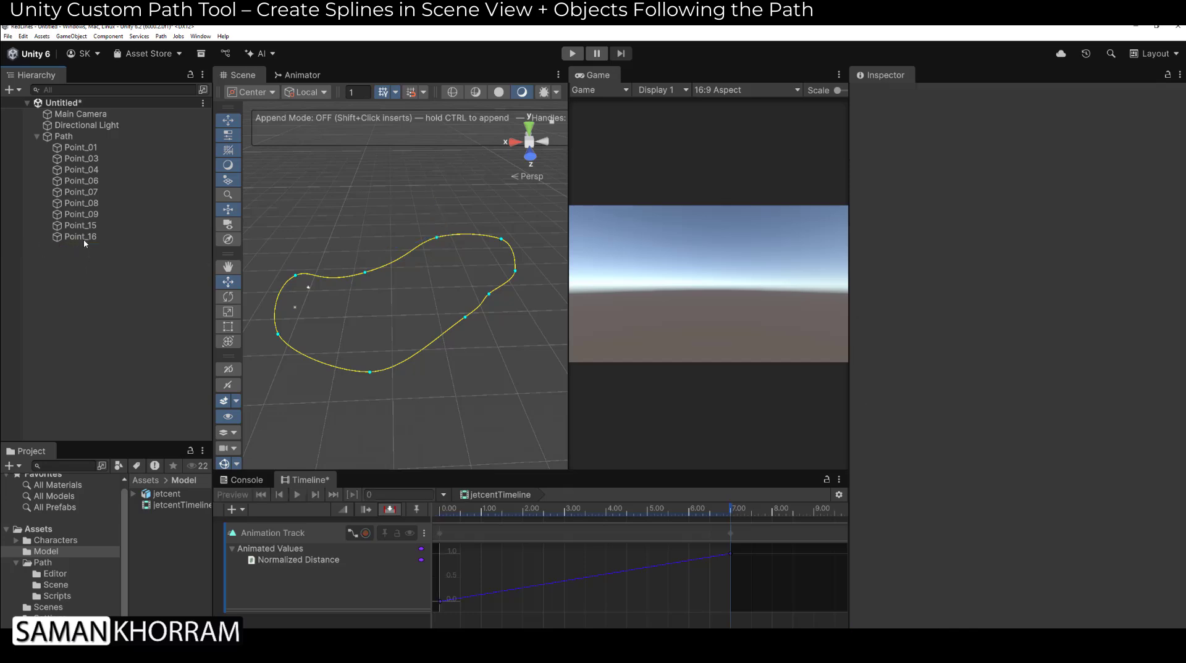
{"action": "right_click", "coordinate": [90, 294]}
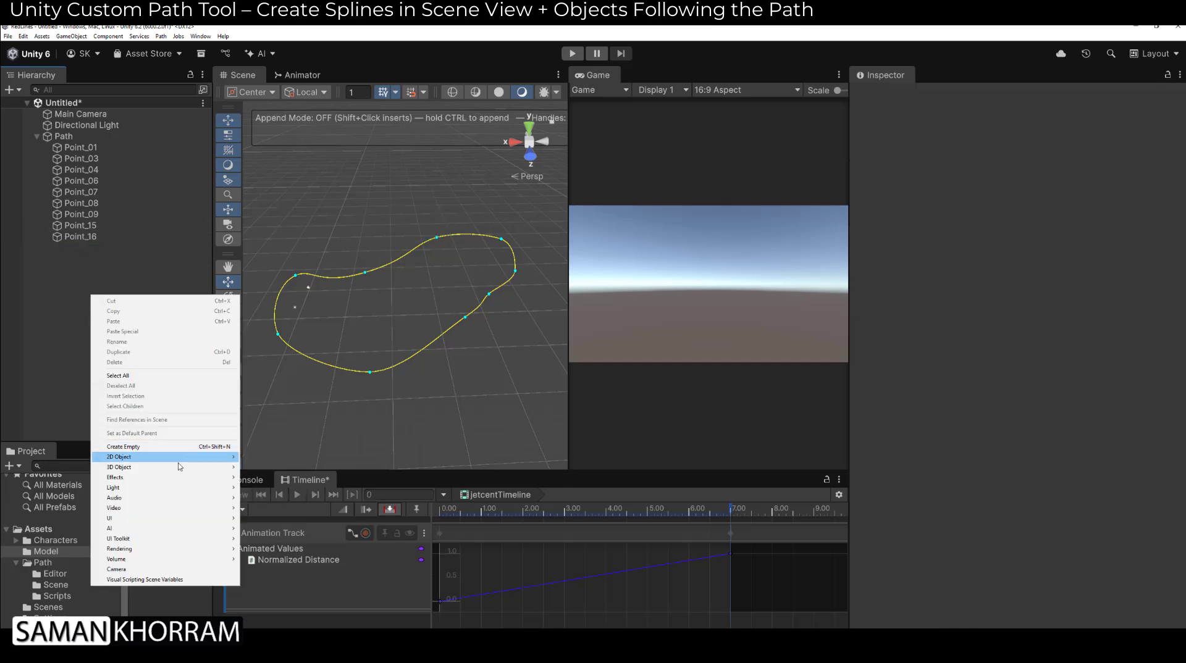
{"action": "mouse_move", "coordinate": [179, 467]}
{"action": "left_click", "coordinate": [272, 468]}
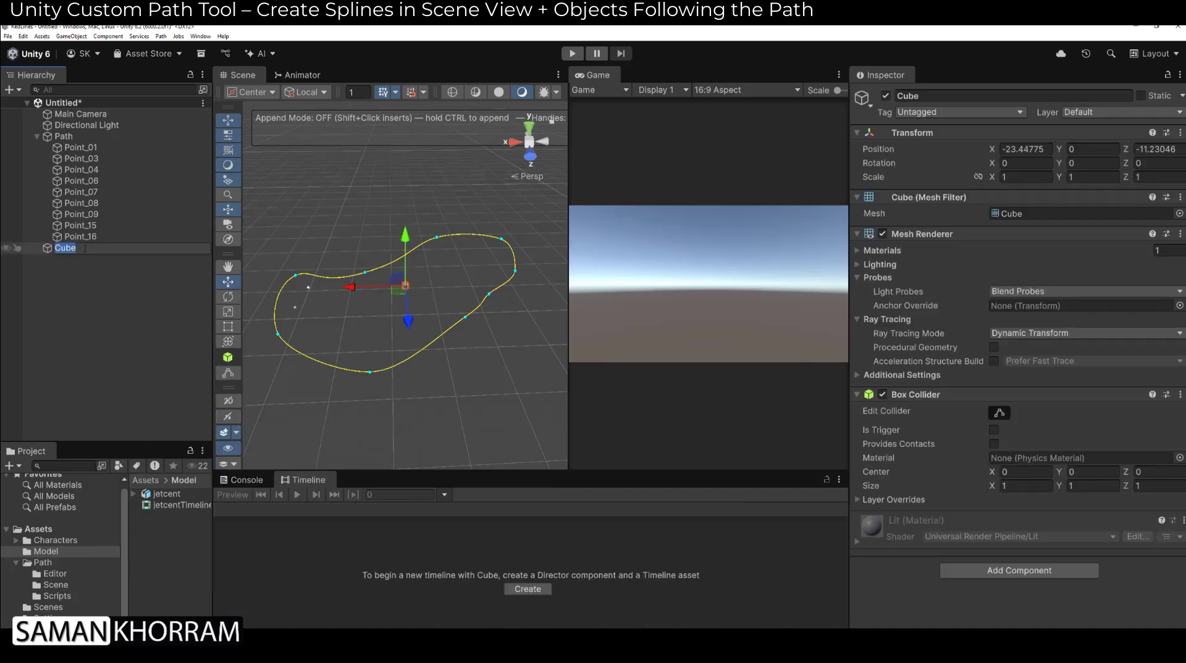
{"action": "key", "text": "Return"}
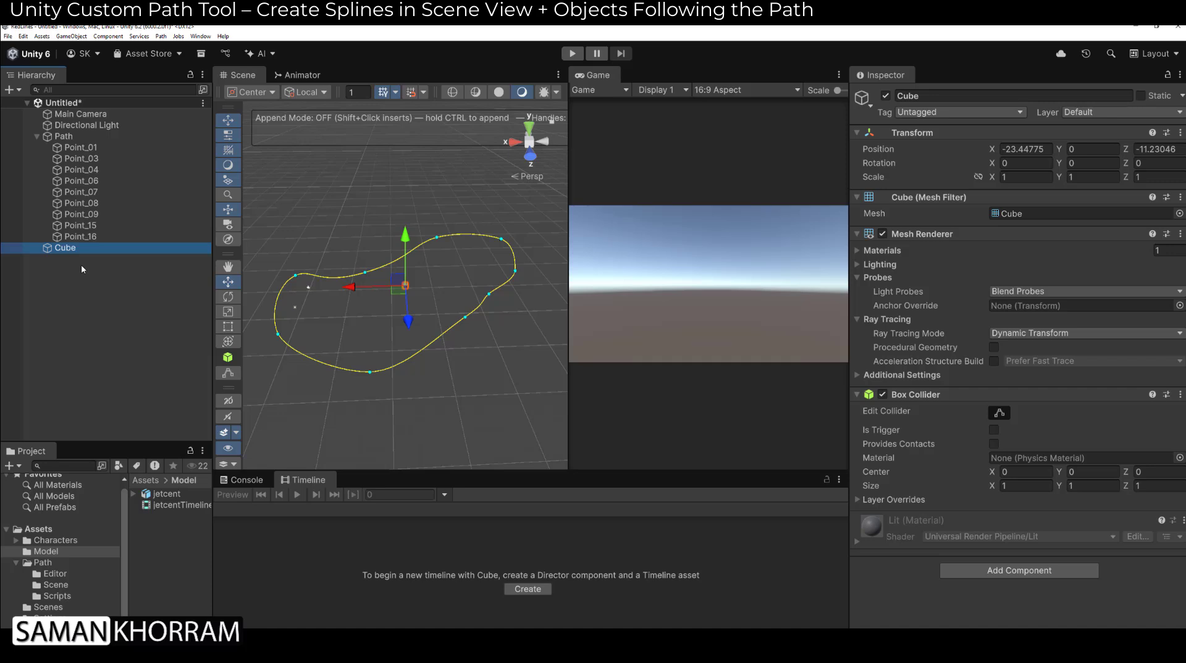
Duplicate the cube nine times to get ten cubes in total.
{"action": "key", "text": "ctrl+d"}
{"action": "key", "text": "ctrl+d"}
{"action": "key", "text": "ctrl+d"}
{"action": "key", "text": "ctrl+d"}
{"action": "key", "text": "ctrl+d"}
{"action": "key", "text": "ctrl+d"}
{"action": "key", "text": "ctrl+d"}
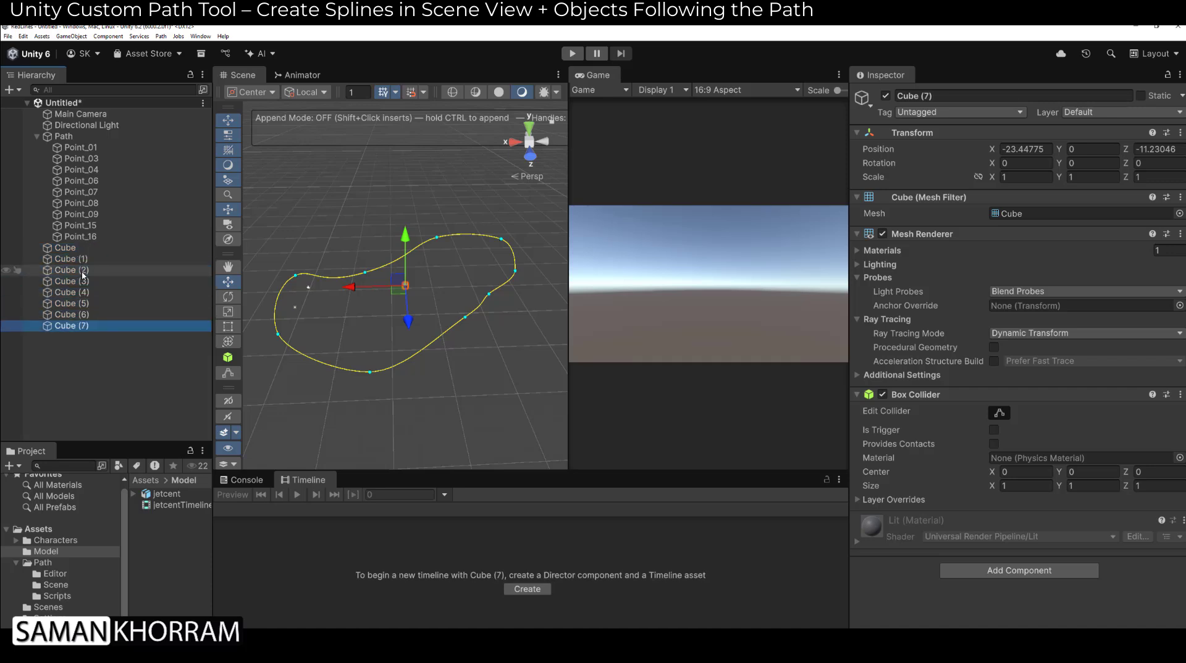
{"action": "key", "text": "ctrl+d"}
{"action": "key", "text": "ctrl+d"}
Assign the Path to all ten cubes with Add Path Follow (Use Selected Path).
{"action": "left_click", "coordinate": [74, 250]}
{"action": "left_click", "coordinate": [75, 349], "text": "shift"}
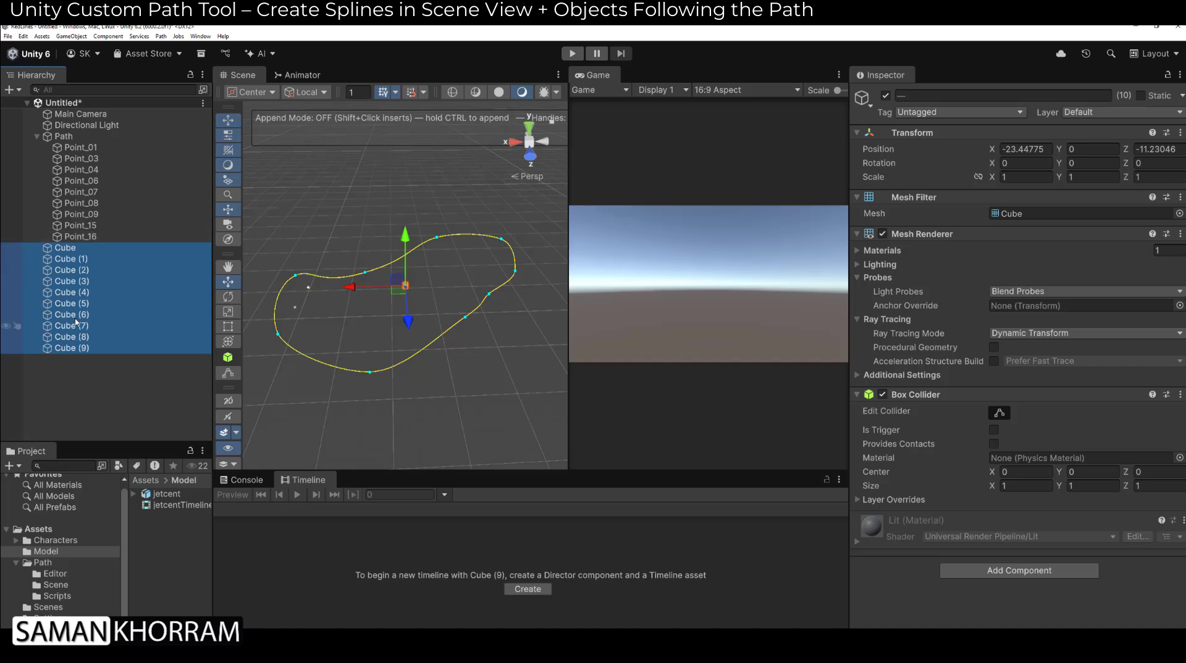
{"action": "scroll", "coordinate": [494, 223], "scroll_direction": "up", "scroll_amount": 8}
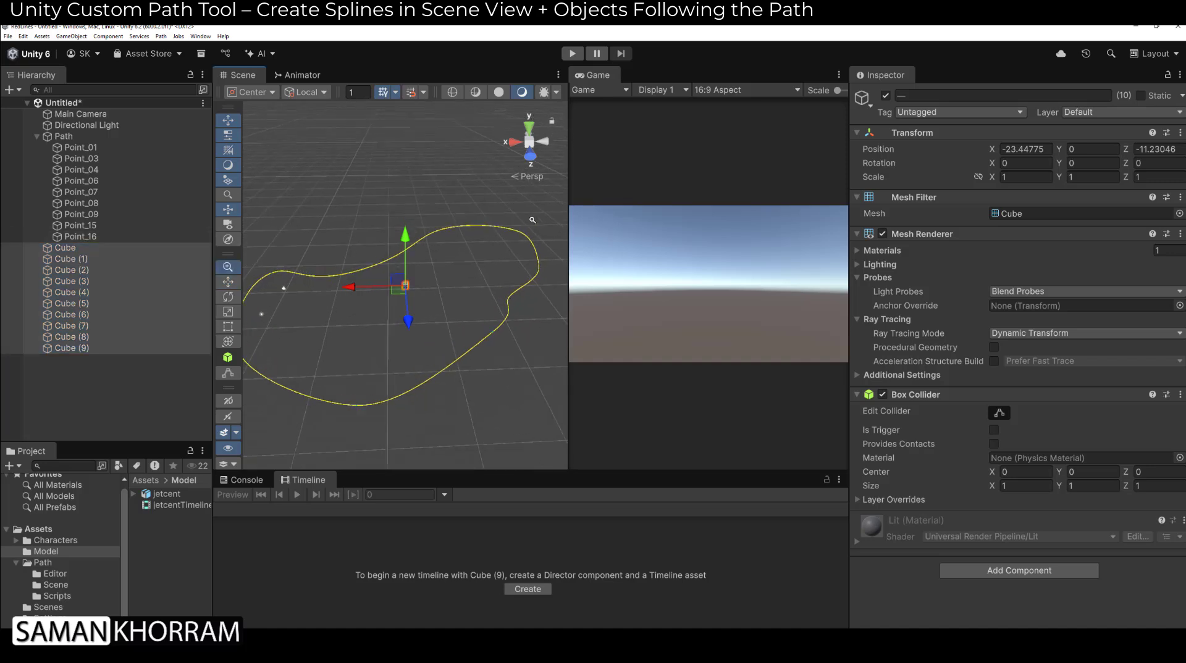
{"action": "right_click_drag", "start_coordinate": [487, 244], "coordinate": [470, 244]}
{"action": "mouse_move", "coordinate": [470, 243]}
{"action": "left_mouse_down", "text": "alt"}
{"action": "mouse_move", "coordinate": [430, 249]}
{"action": "mouse_move", "coordinate": [460, 240]}
{"action": "left_mouse_up", "text": "alt"}
{"action": "scroll", "coordinate": [428, 242], "scroll_direction": "up", "scroll_amount": 2}
{"action": "scroll", "coordinate": [461, 240], "scroll_direction": "up", "scroll_amount": 3}
{"action": "left_click", "coordinate": [82, 249]}
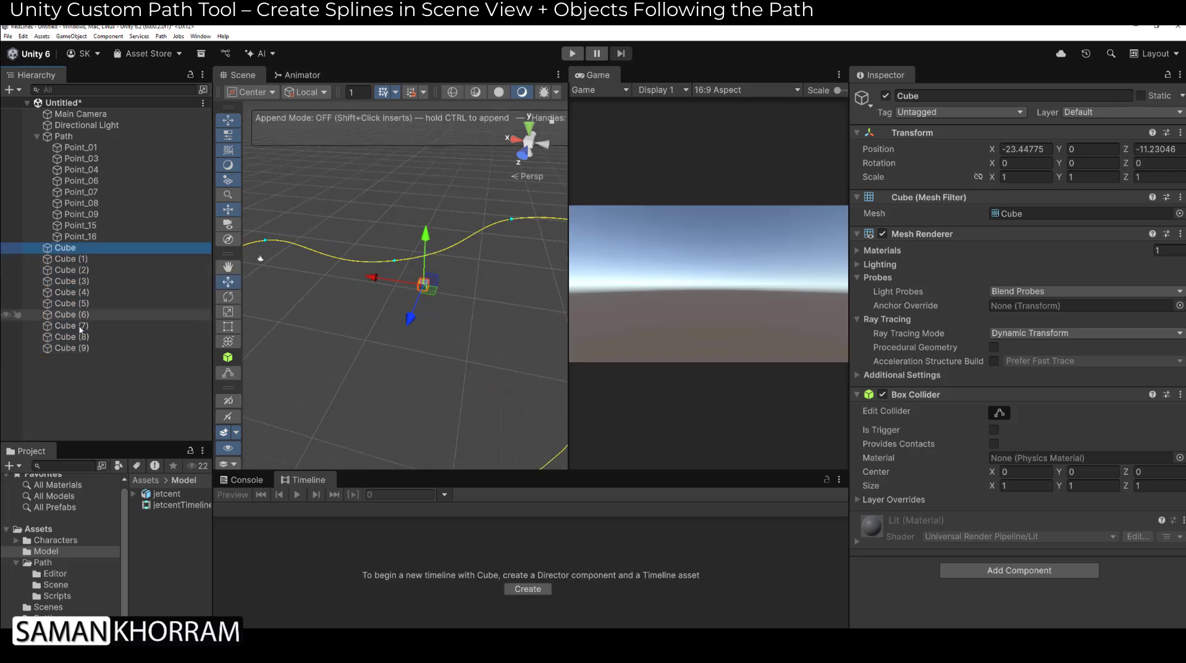
{"action": "left_click", "coordinate": [73, 350], "text": "shift"}
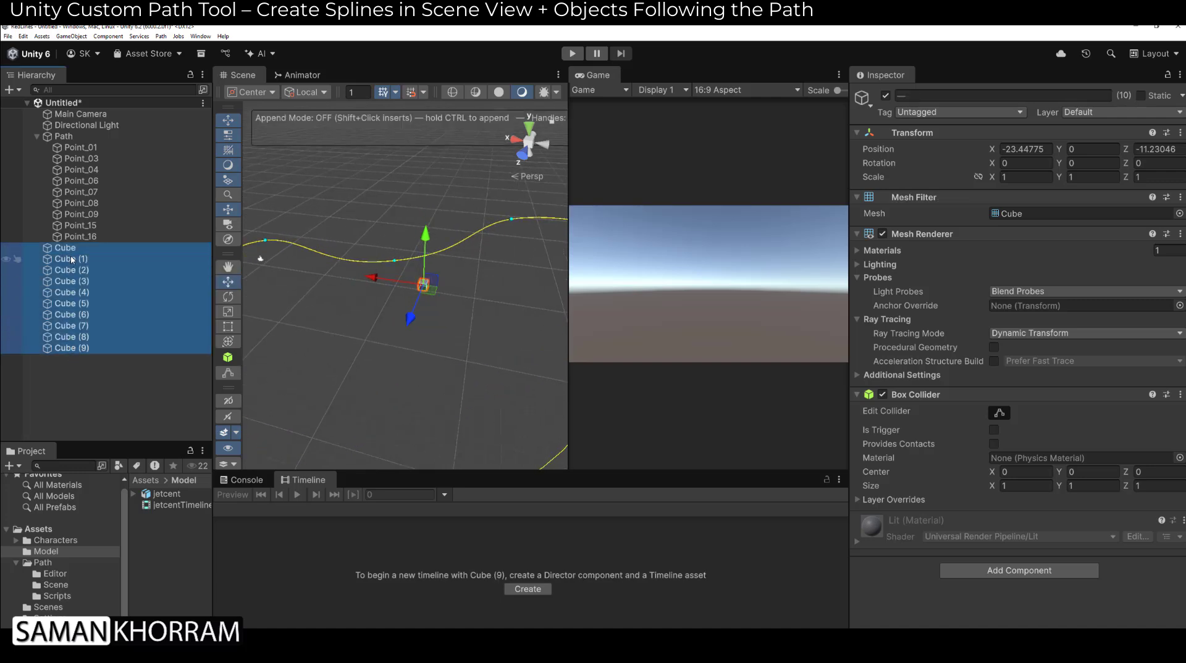
{"action": "left_click", "coordinate": [63, 137], "text": "ctrl"}
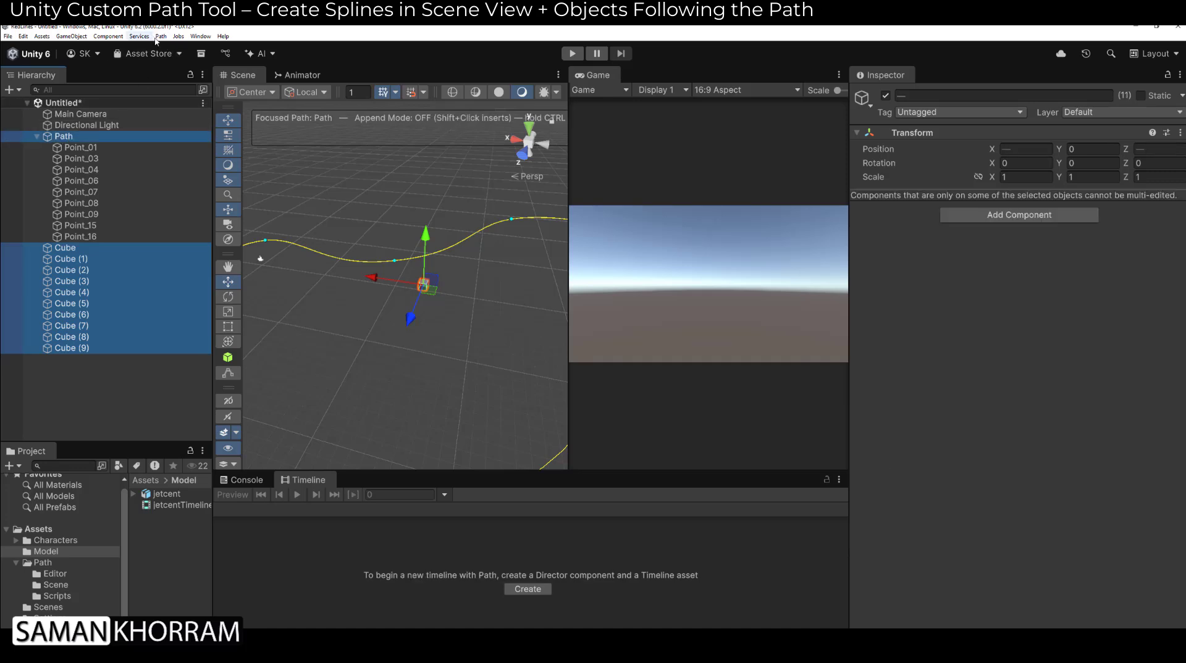
{"action": "left_click", "coordinate": [160, 36]}
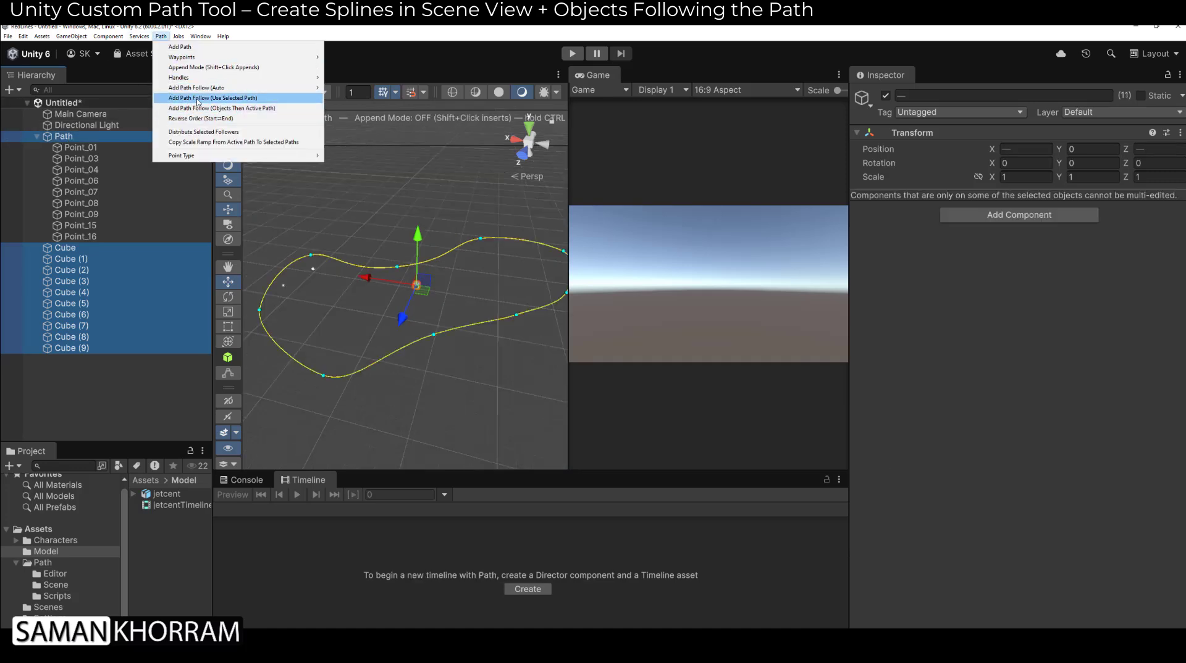
{"action": "left_click", "coordinate": [200, 98]}
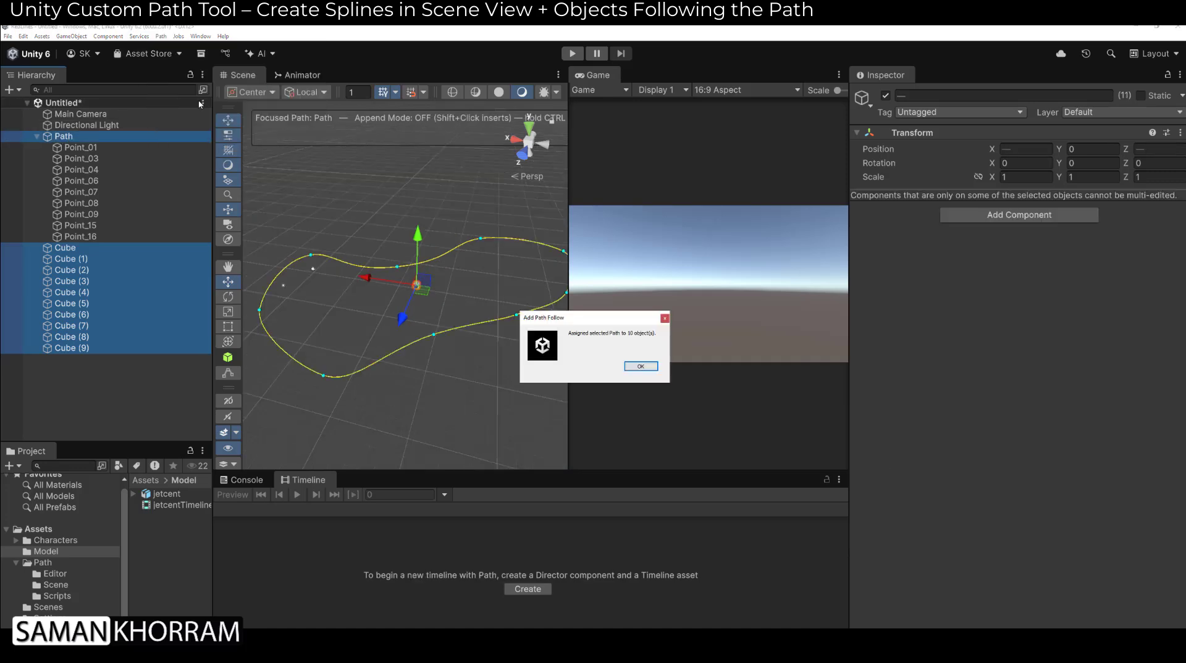
{"action": "left_click", "coordinate": [641, 367]}
Spread the ten cubes along the path with Distribute Selected Followers.
{"action": "left_click", "coordinate": [162, 37]}
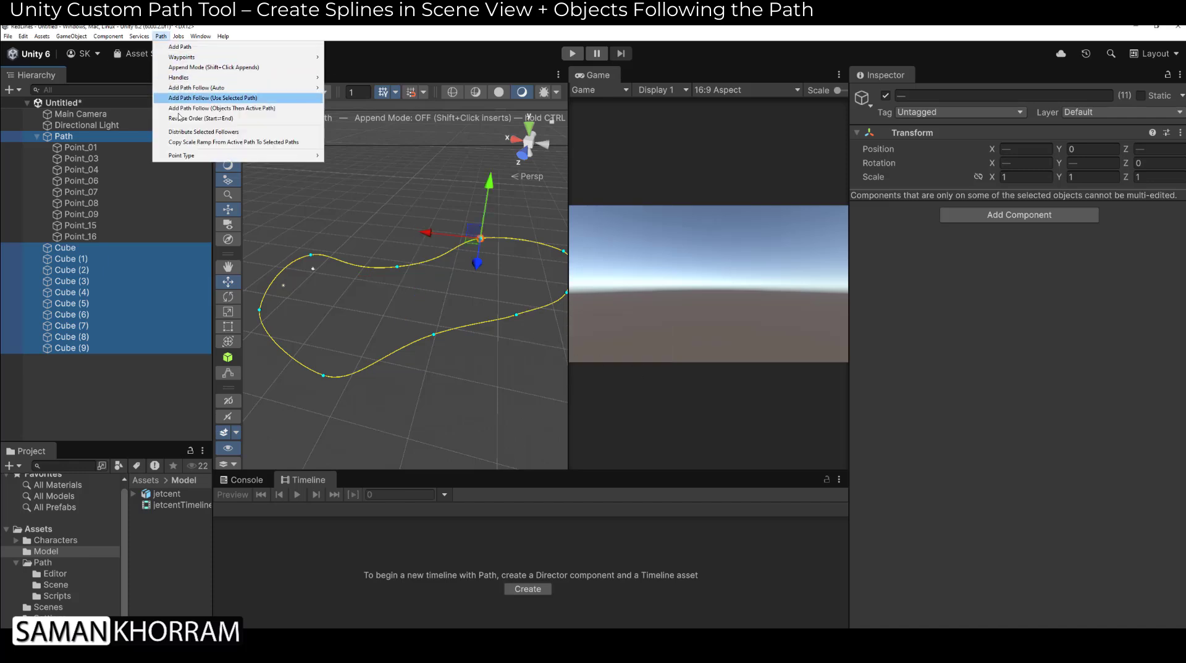
{"action": "left_click", "coordinate": [189, 140]}
{"action": "left_click", "coordinate": [644, 367]}
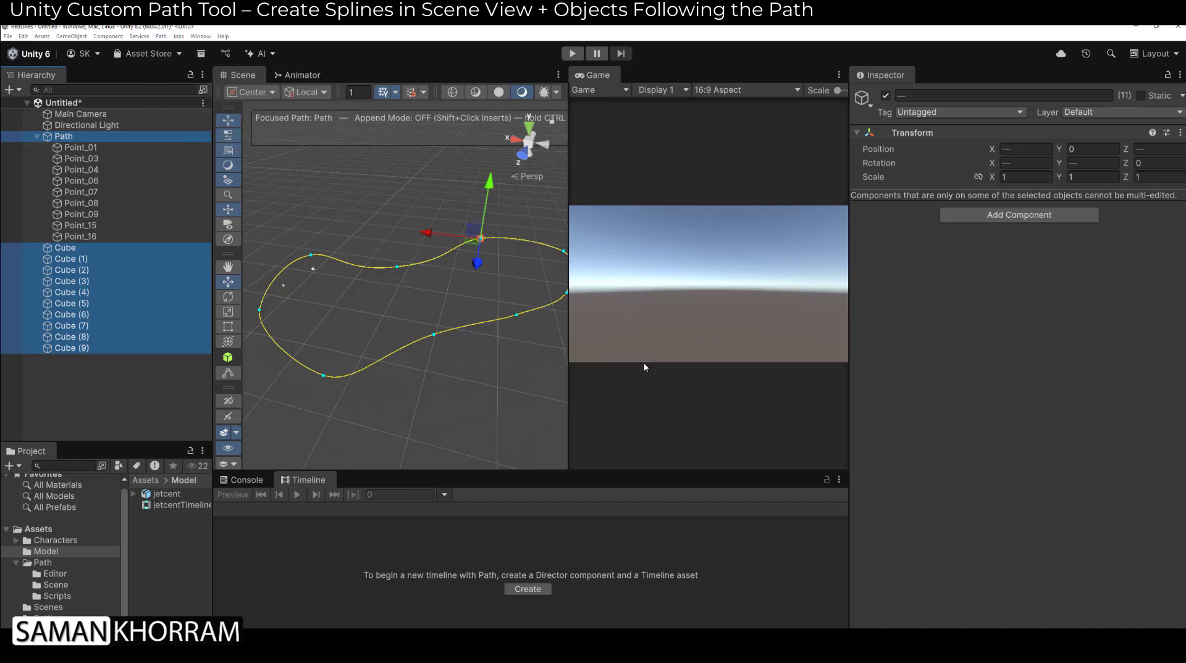
Duplicate all ten cubes together to get twenty path followers.
{"action": "left_click", "coordinate": [65, 248]}
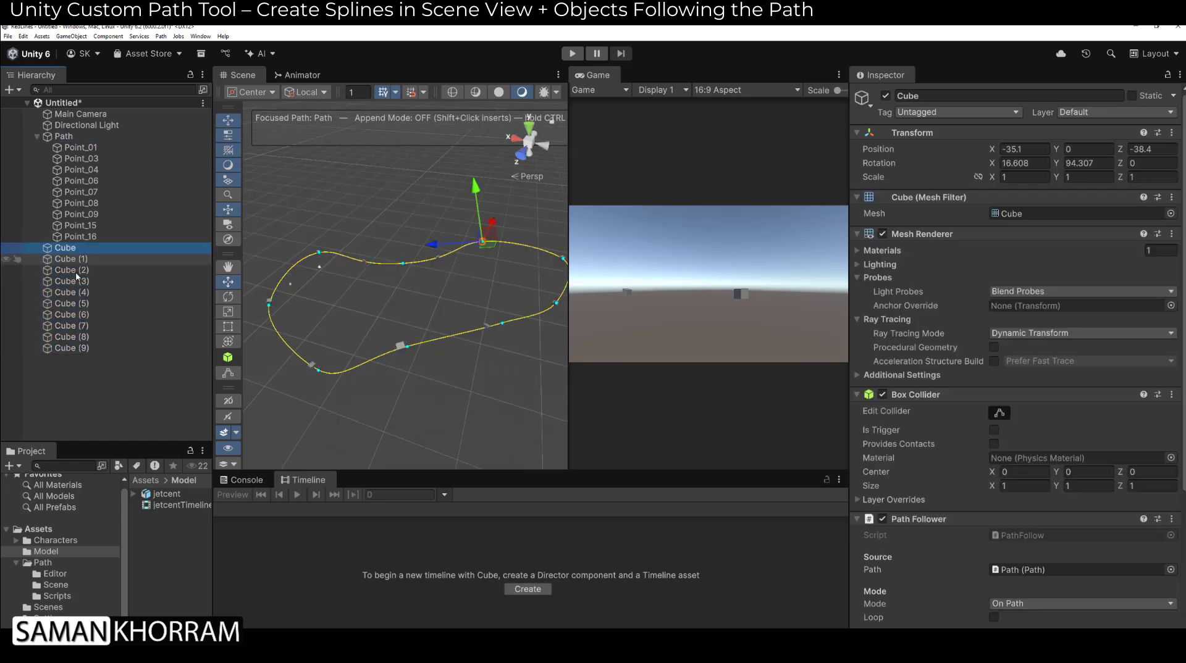
{"action": "left_click", "coordinate": [94, 352], "text": "shift"}
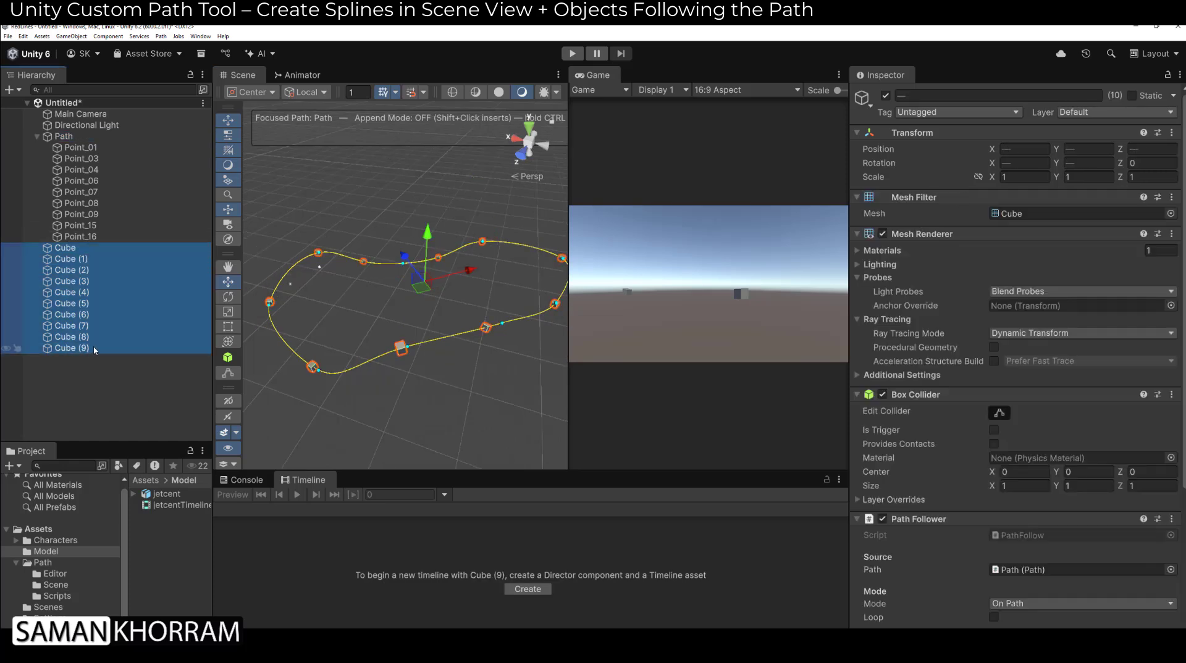
{"action": "key", "text": "ctrl+d"}
Select all twenty cubes and distribute them along the path as followers.
{"action": "left_click", "coordinate": [75, 249]}
{"action": "left_click_drag", "start_coordinate": [206, 250], "coordinate": [203, 326]}
{"action": "left_click", "coordinate": [105, 434], "text": "shift"}
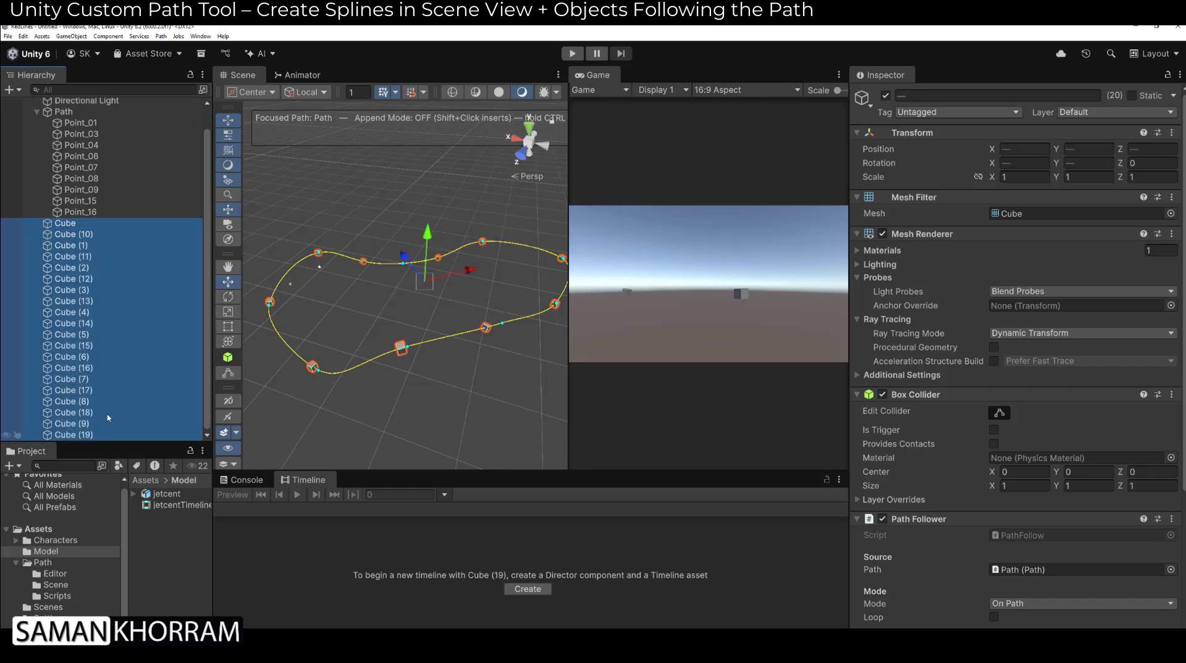
{"action": "left_click", "coordinate": [161, 37]}
{"action": "left_click", "coordinate": [194, 134]}
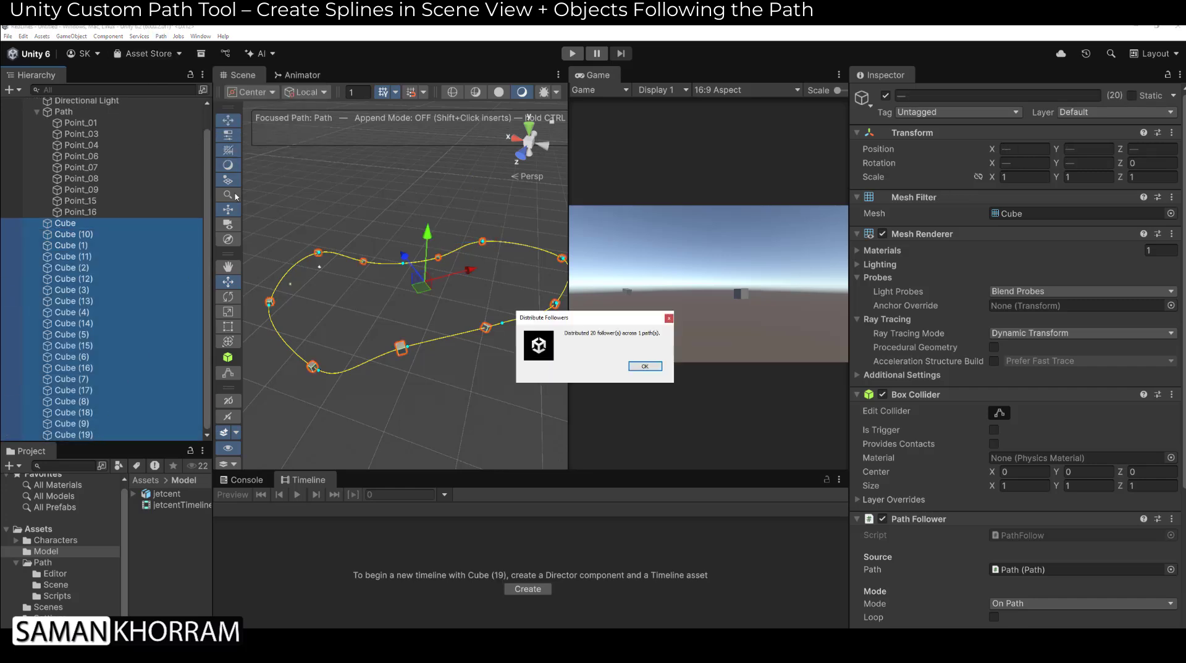
{"action": "left_click", "coordinate": [647, 364]}
{"action": "left_click_drag", "start_coordinate": [480, 319], "coordinate": [437, 315], "text": "alt"}
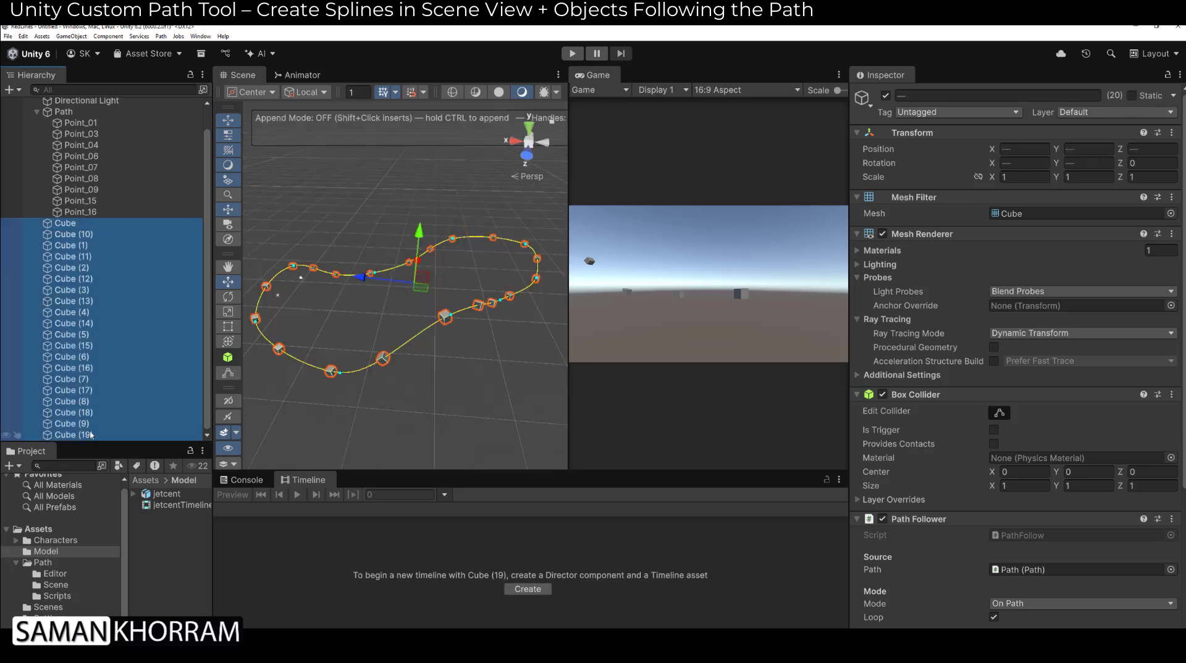
Duplicate the twenty cubes and spread all forty along the path with Distribute Selected Followers.
{"action": "key", "text": "ctrl+d"}
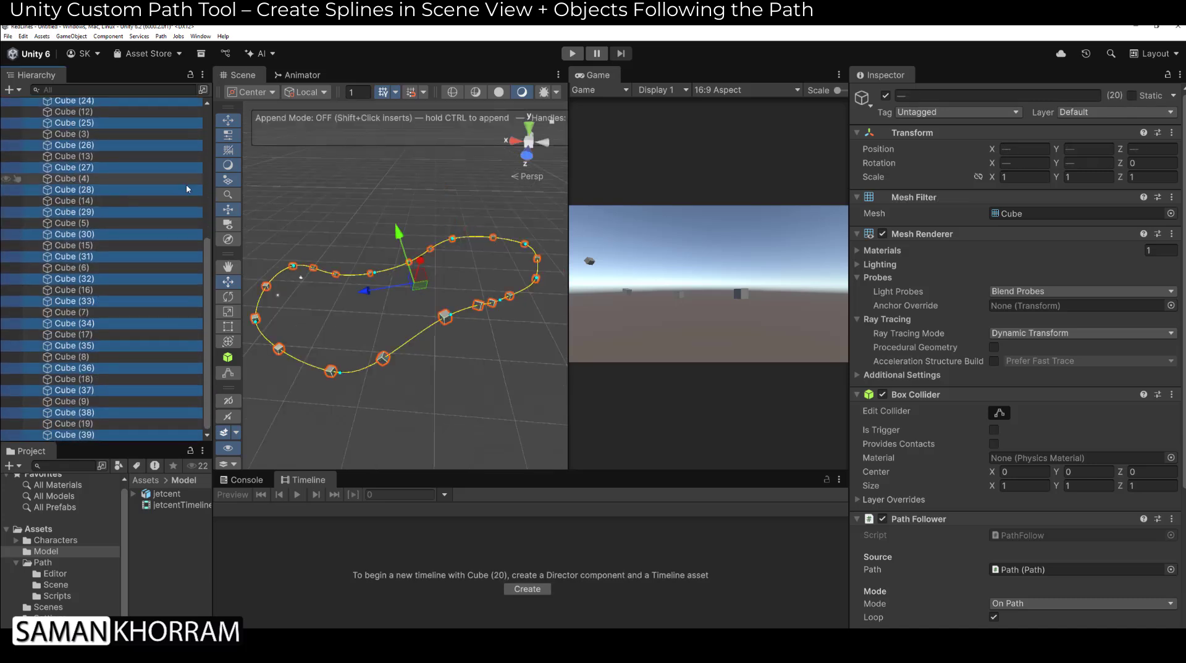
{"action": "scroll", "coordinate": [206, 155], "scroll_direction": "up", "scroll_amount": 2}
{"action": "scroll", "coordinate": [205, 155], "scroll_direction": "up", "scroll_amount": 2}
{"action": "left_click", "coordinate": [169, 186]}
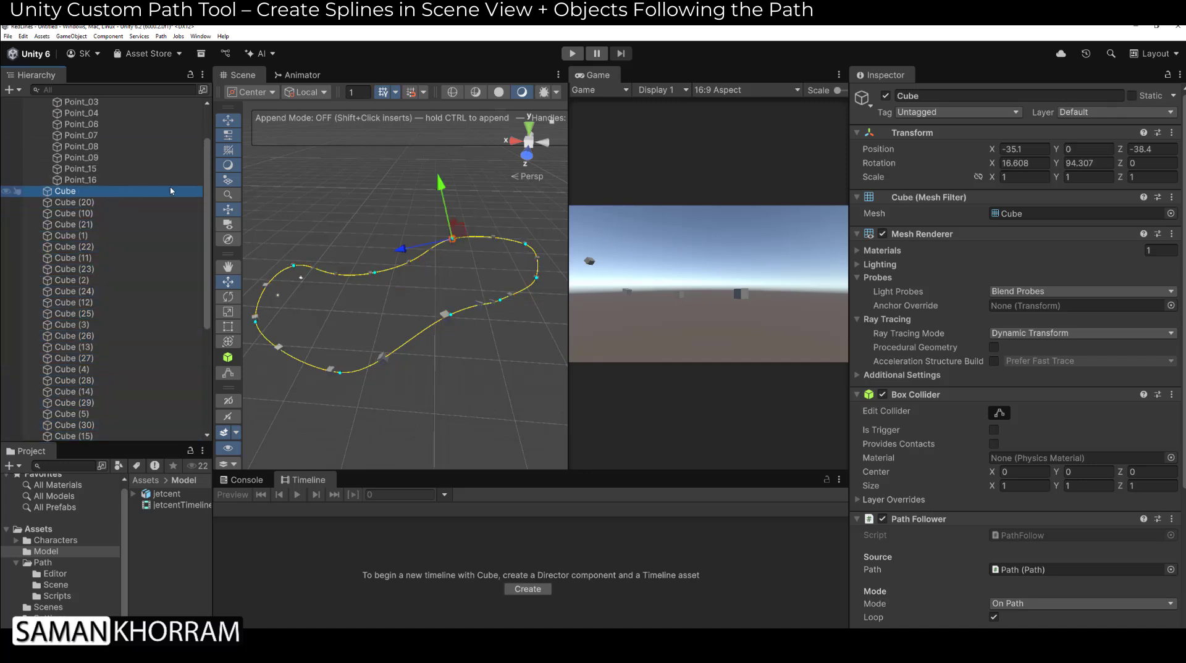
{"action": "scroll", "coordinate": [188, 390], "scroll_direction": "down", "scroll_amount": 6}
{"action": "left_click", "coordinate": [113, 435], "text": "shift"}
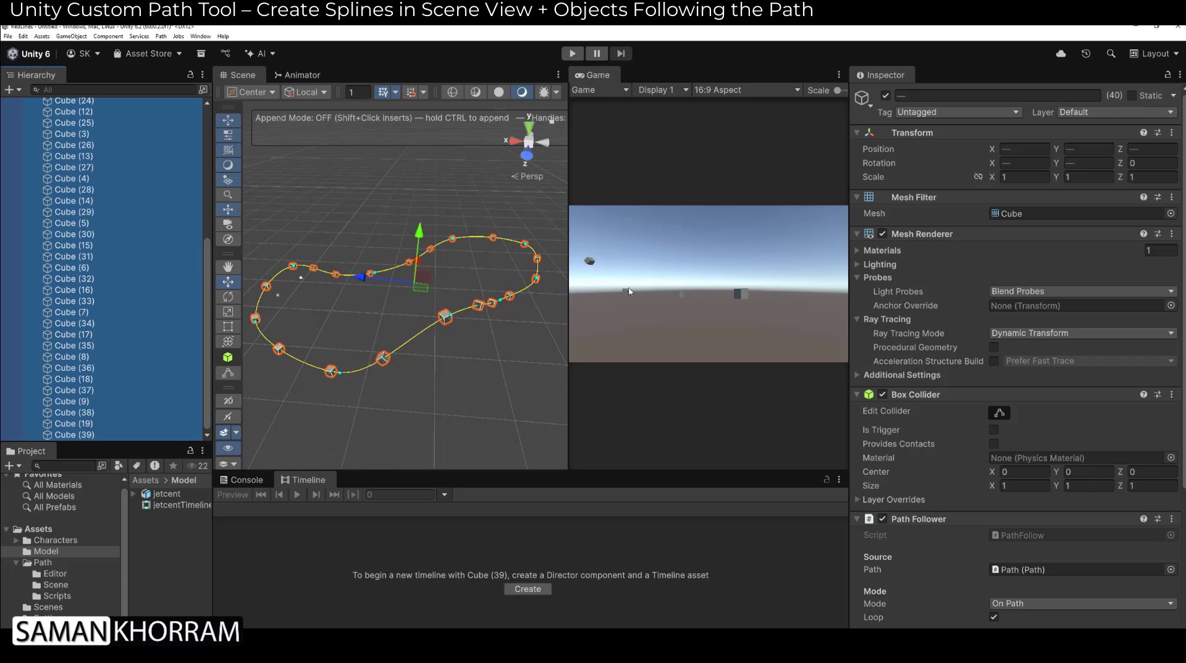
{"action": "left_click", "coordinate": [160, 36]}
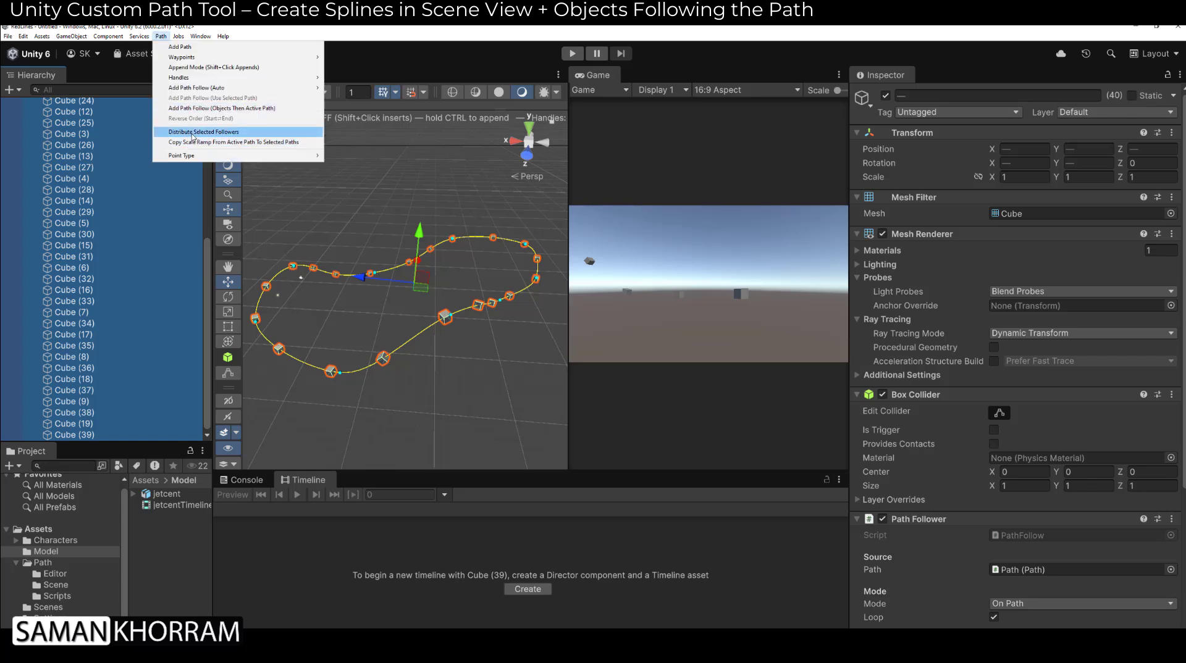
{"action": "left_click", "coordinate": [193, 127]}
{"action": "left_click", "coordinate": [642, 367]}
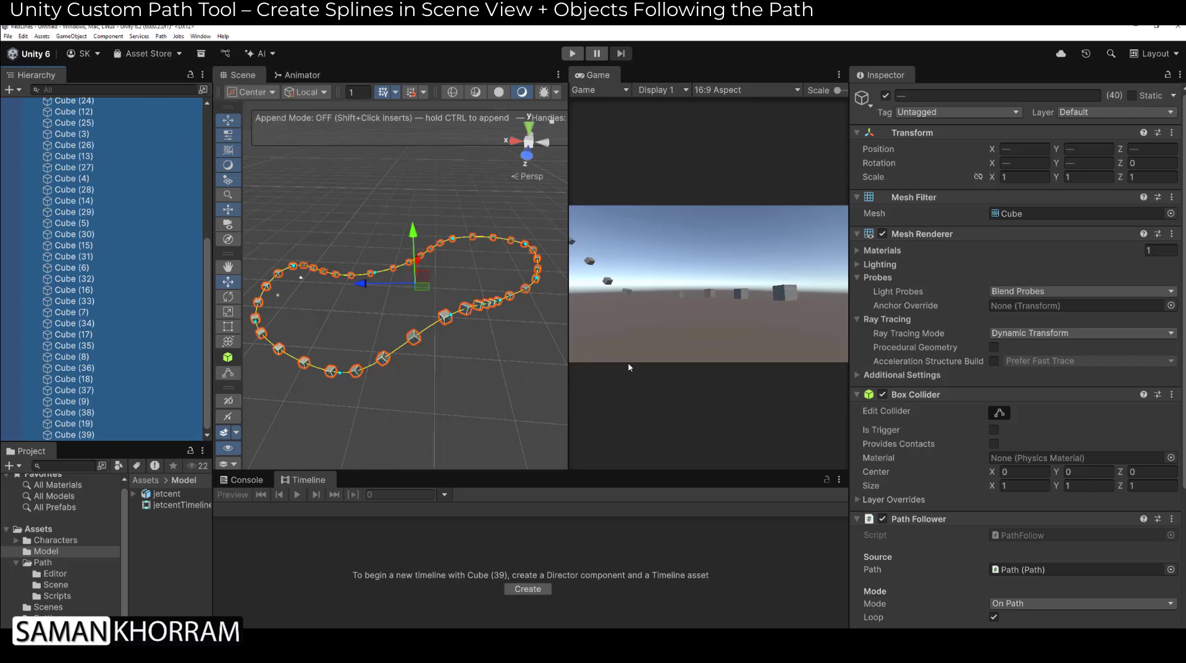
{"action": "left_click", "coordinate": [438, 349]}
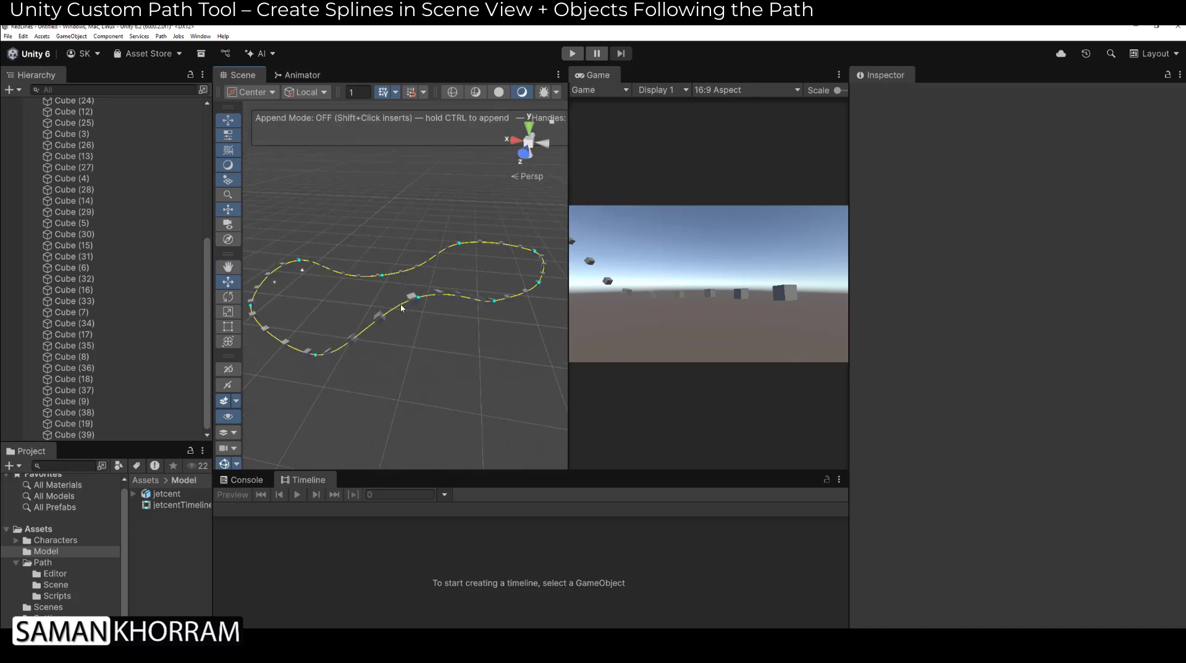
Delete the Path object together with its child points, keeping the distributed cubes in the scene.
{"action": "left_click", "coordinate": [401, 309]}
{"action": "scroll", "coordinate": [94, 139], "scroll_direction": "up", "scroll_amount": 2}
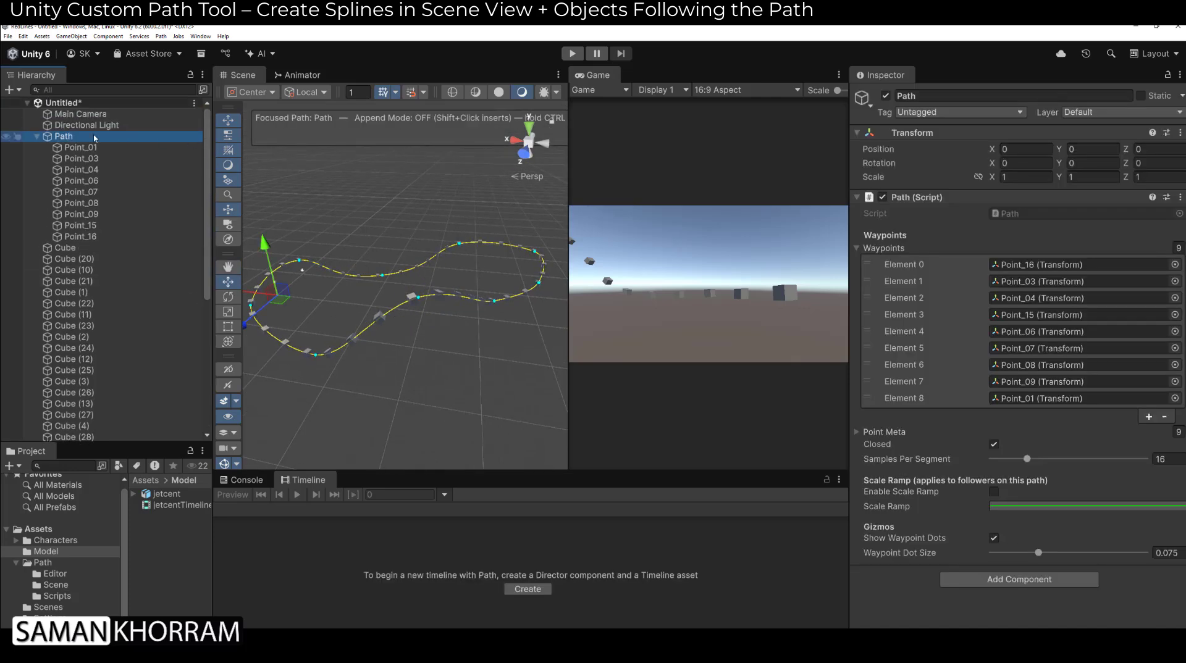
{"action": "left_click", "coordinate": [74, 138]}
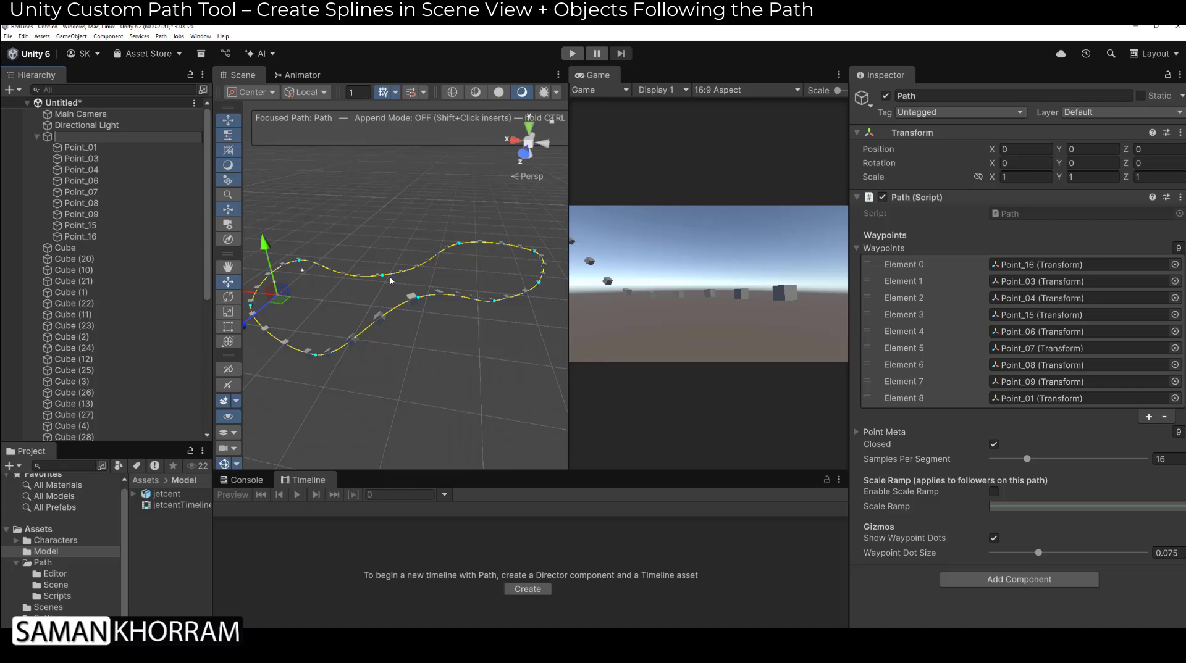
{"action": "left_click", "coordinate": [70, 148]}
{"action": "left_click", "coordinate": [67, 137]}
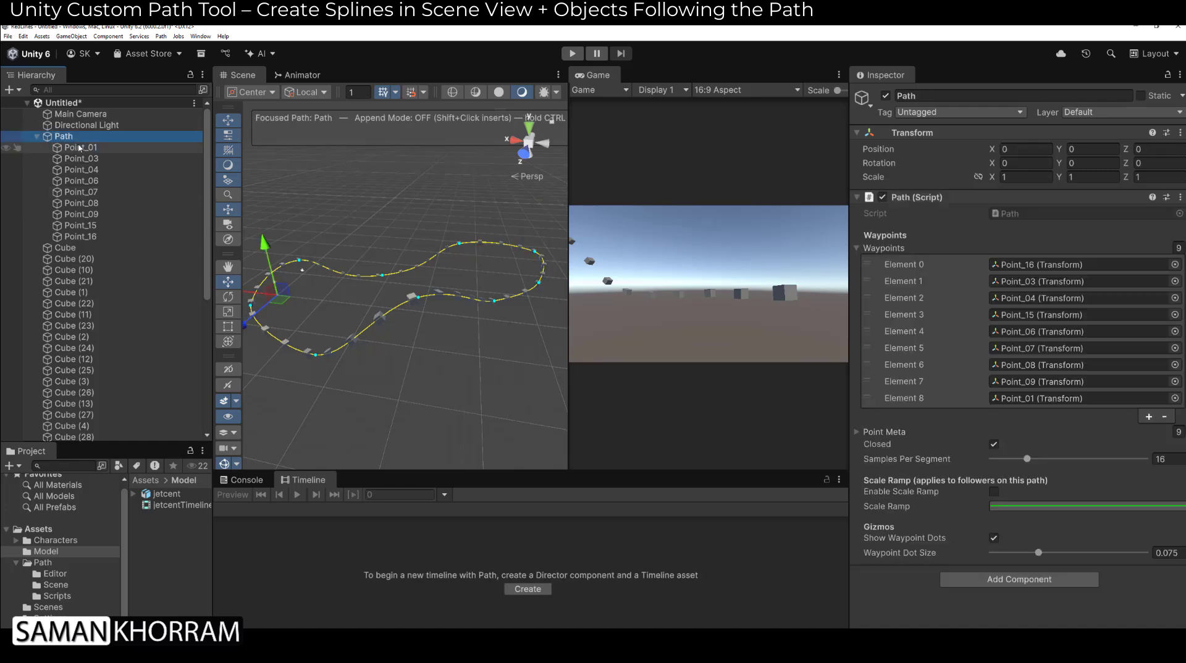
{"action": "key", "text": "Delete"}
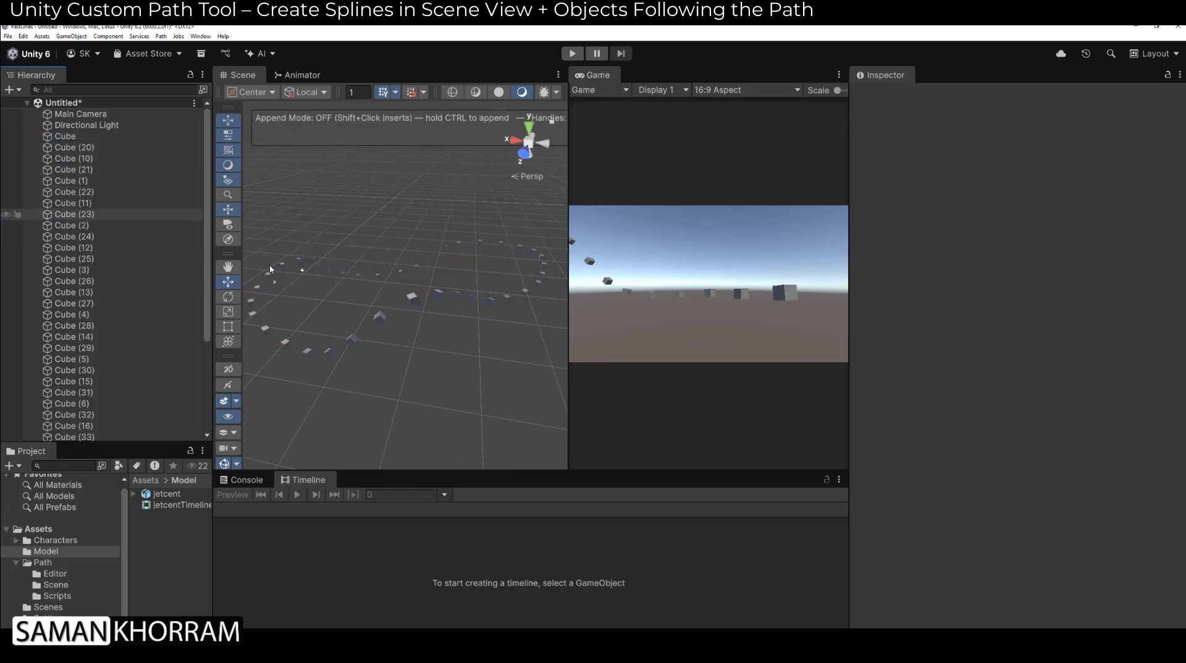